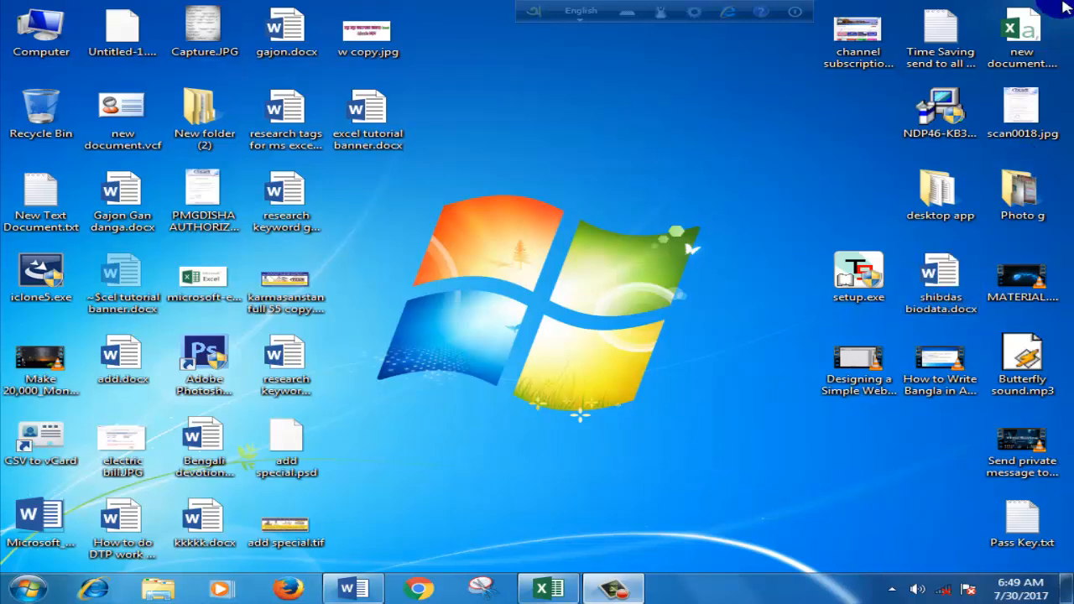
Step: View the tutorial banner document in Word, then switch to the blank Excel workbook and display its insert and page layout commands
click(351, 591)
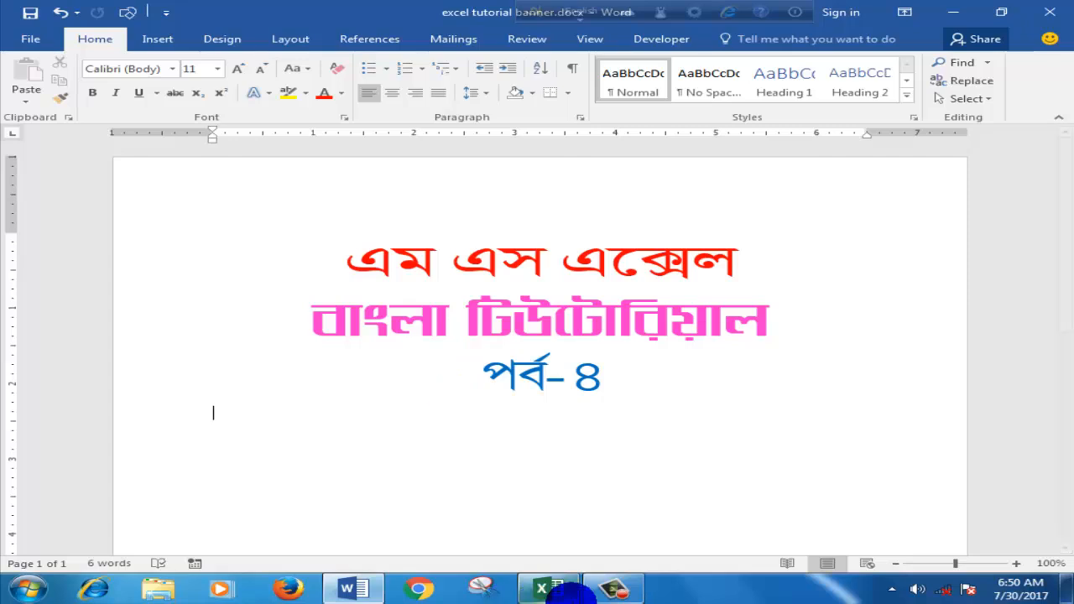
click(560, 595)
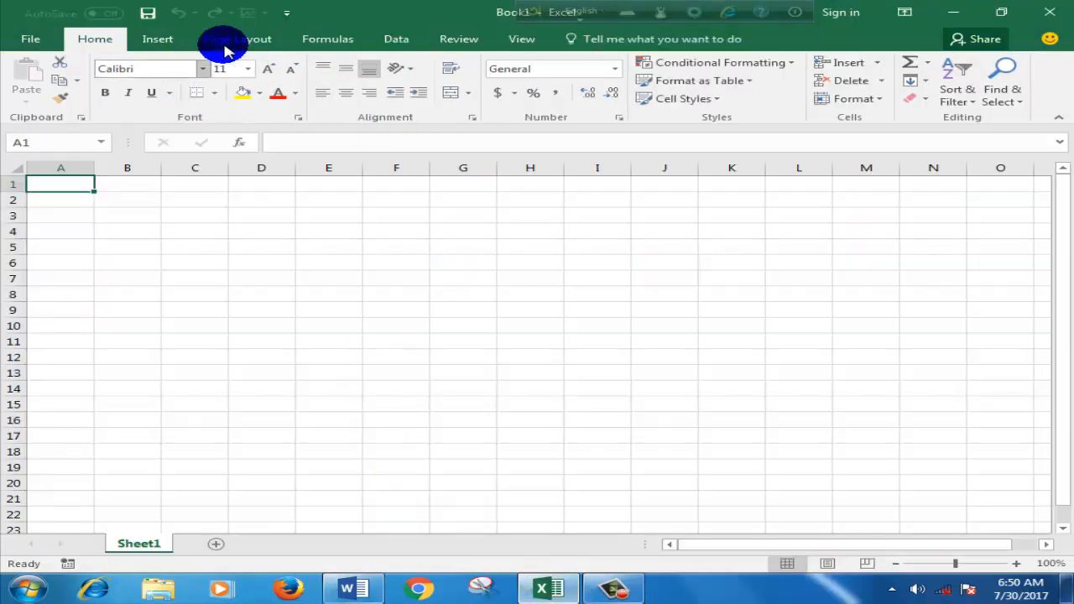
click(164, 43)
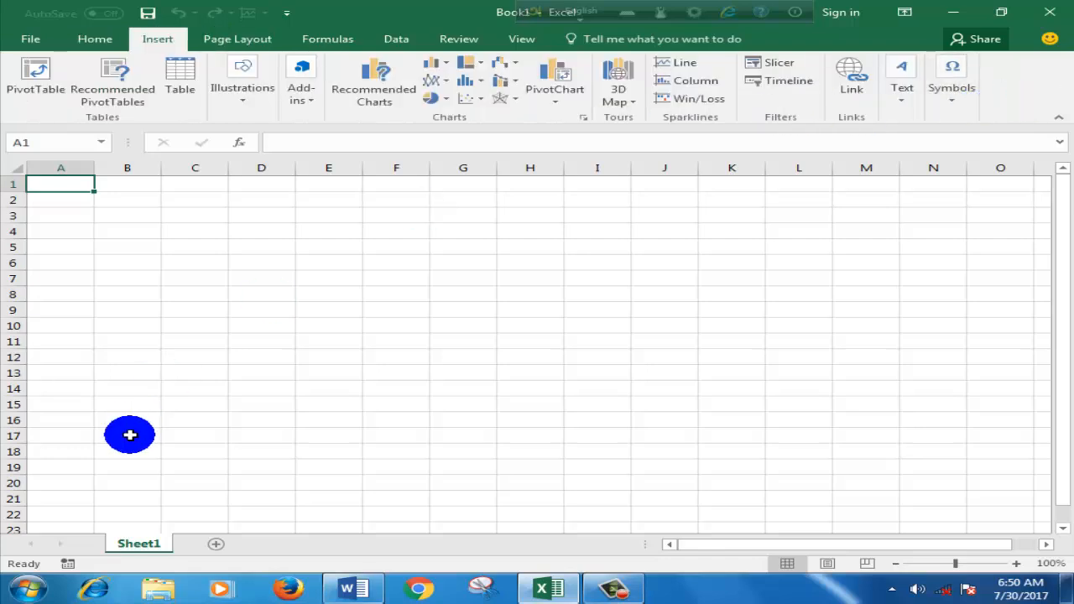
click(238, 42)
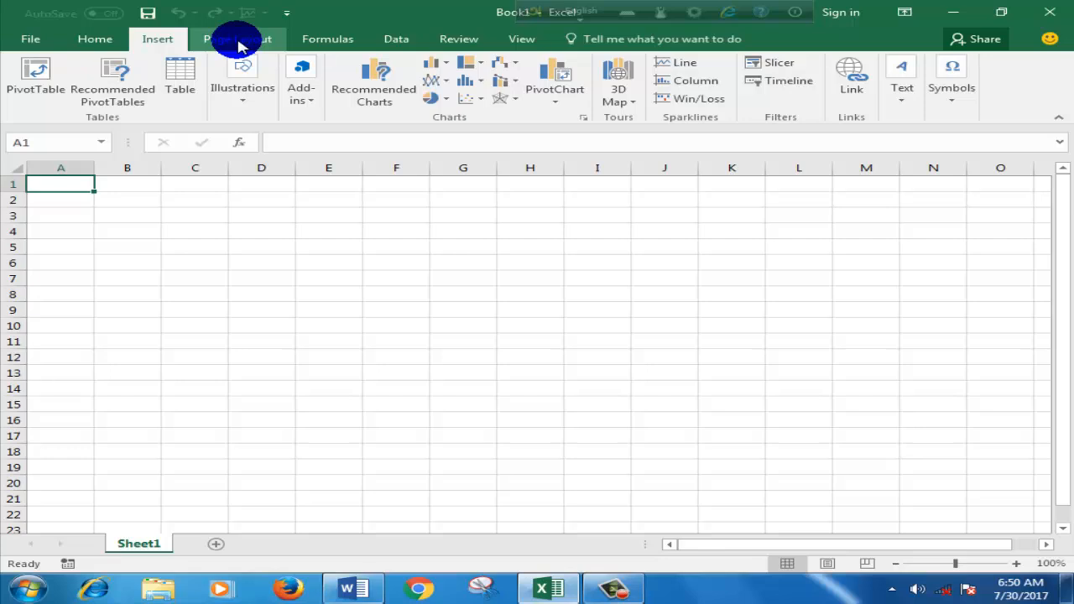
click(238, 42)
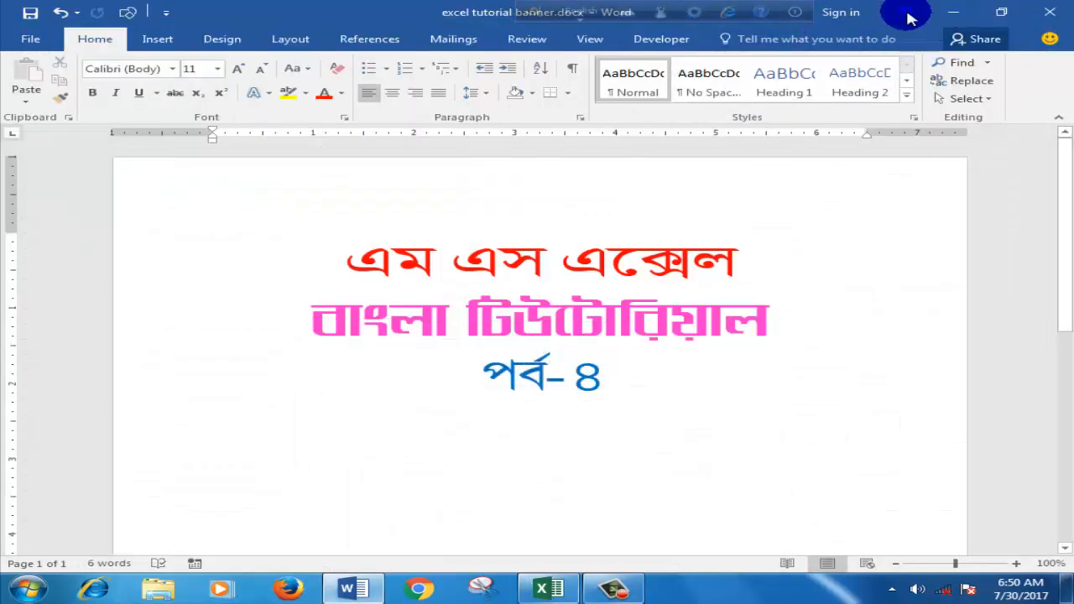
Step: Minimize the Word document and change the Windows color scheme to Windows 7 Basic
click(952, 12)
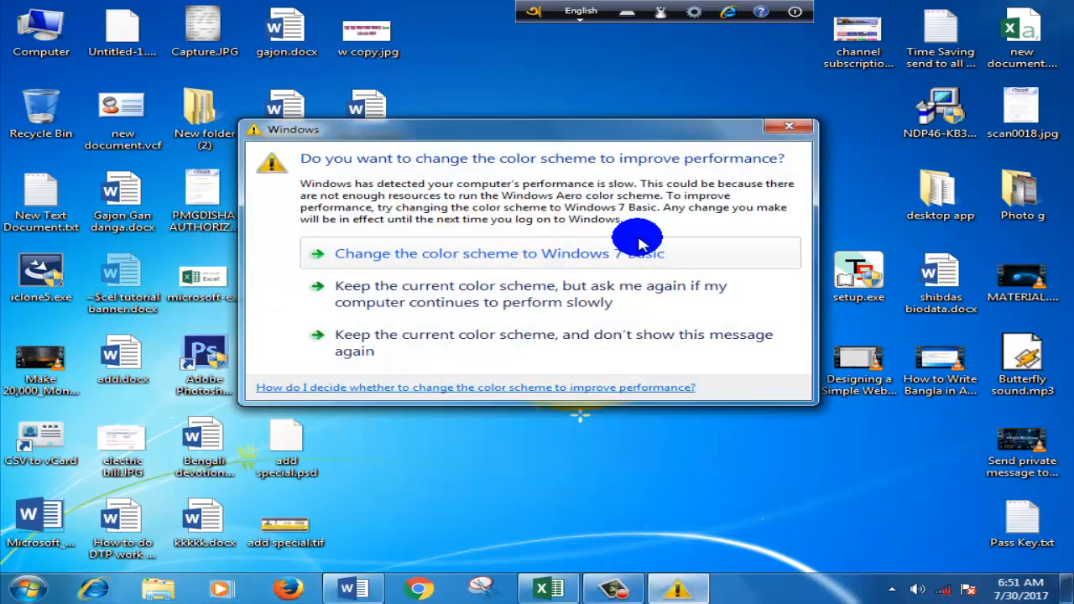
click(569, 255)
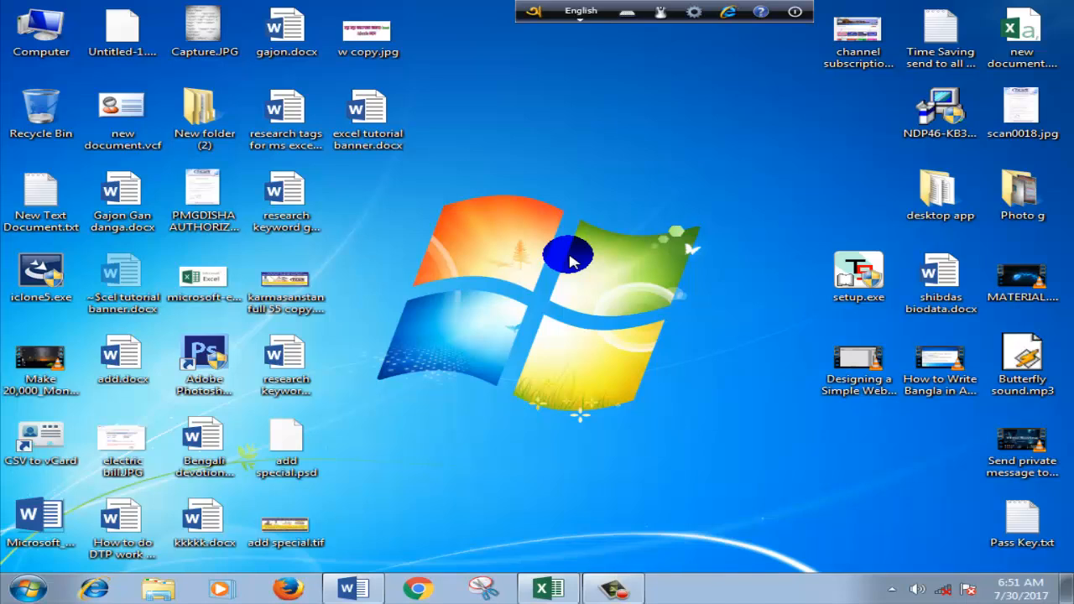
Step: View the channel subscription image from the desktop and close it
click(856, 46)
double_click(856, 46)
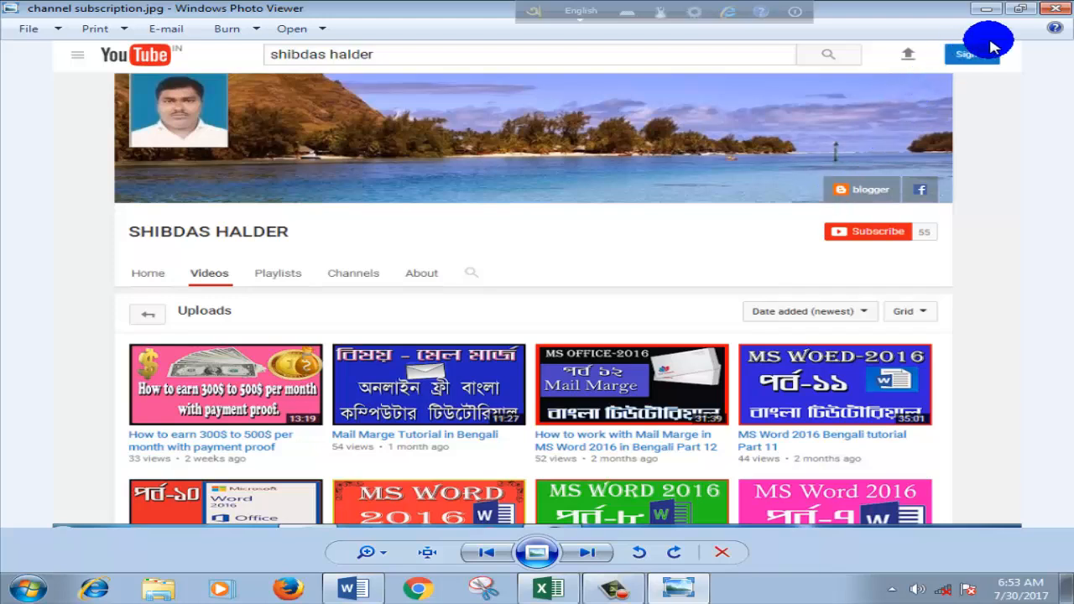
click(1046, 16)
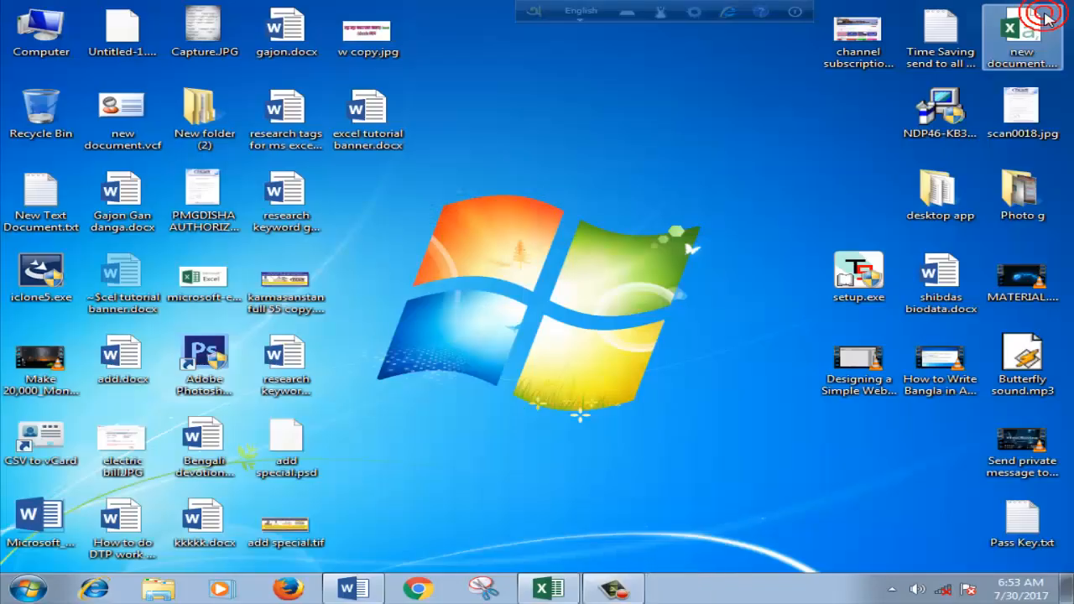
Step: Bring up the tutorial banner document in Word, close it and switch to the blank Excel workbook
click(352, 590)
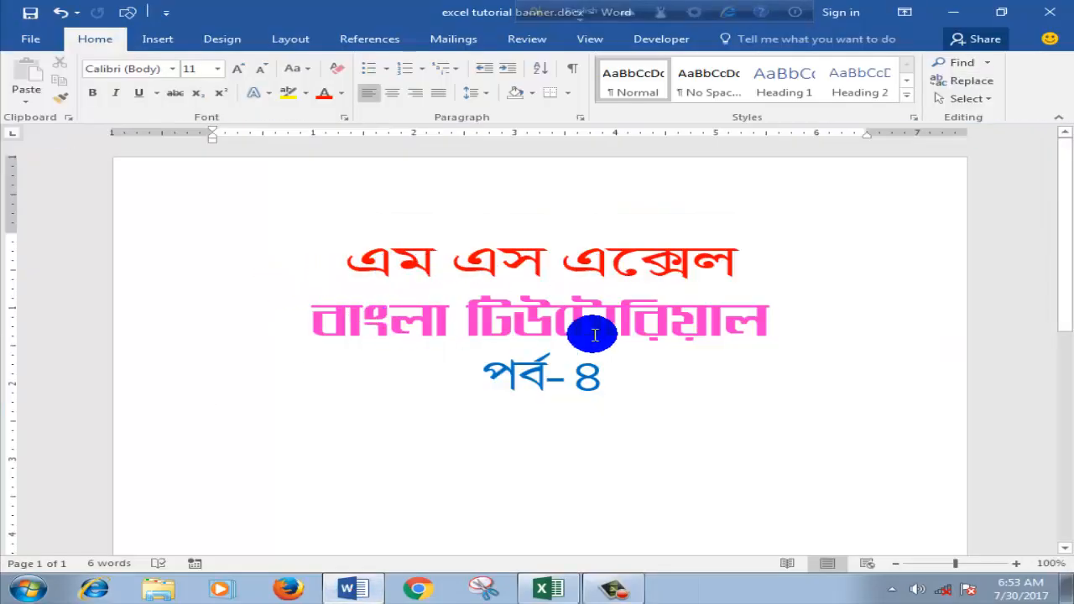
click(1044, 14)
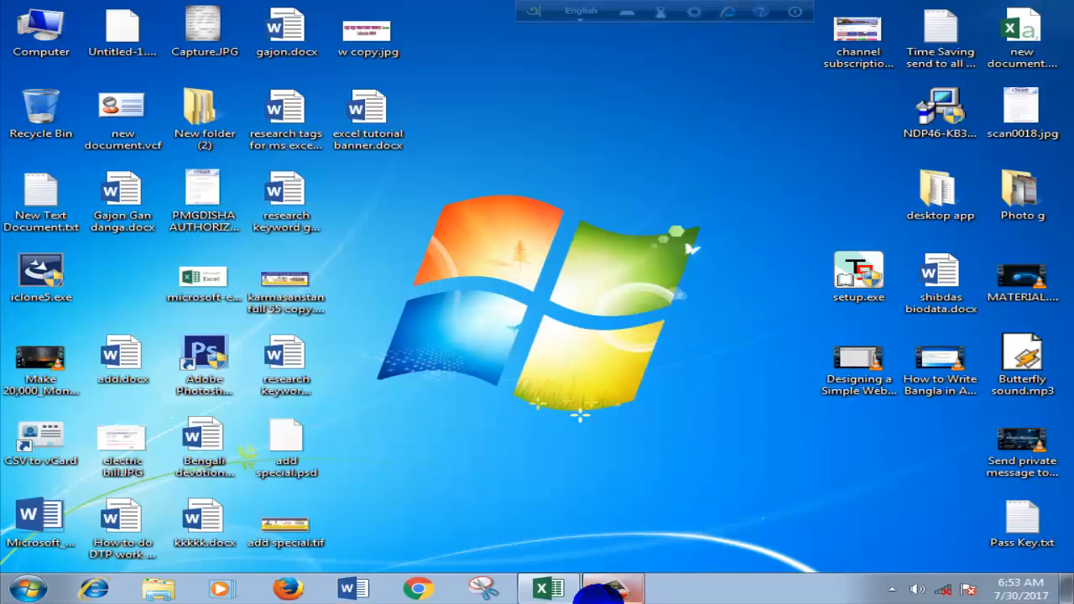
click(550, 590)
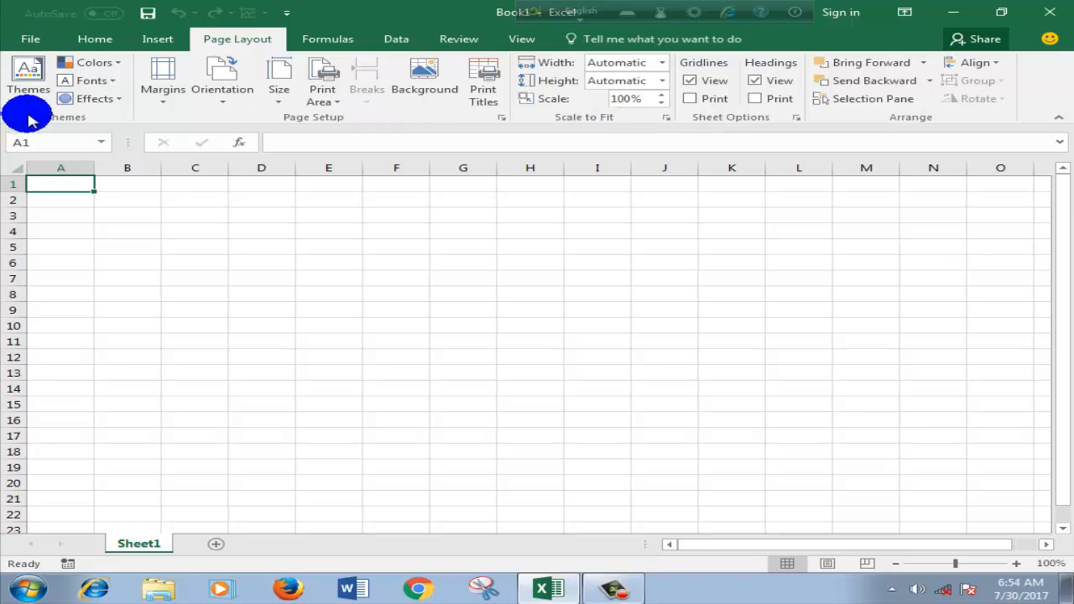
Step: Select cells B3, B1 and C5 in turn and examine the Name Box and its list
click(142, 213)
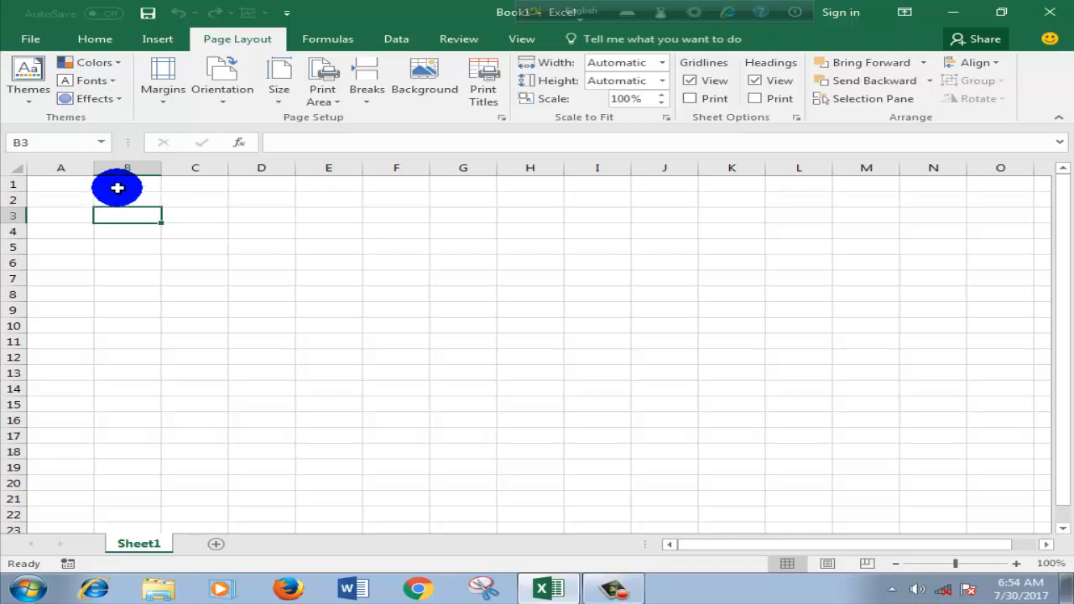
click(117, 186)
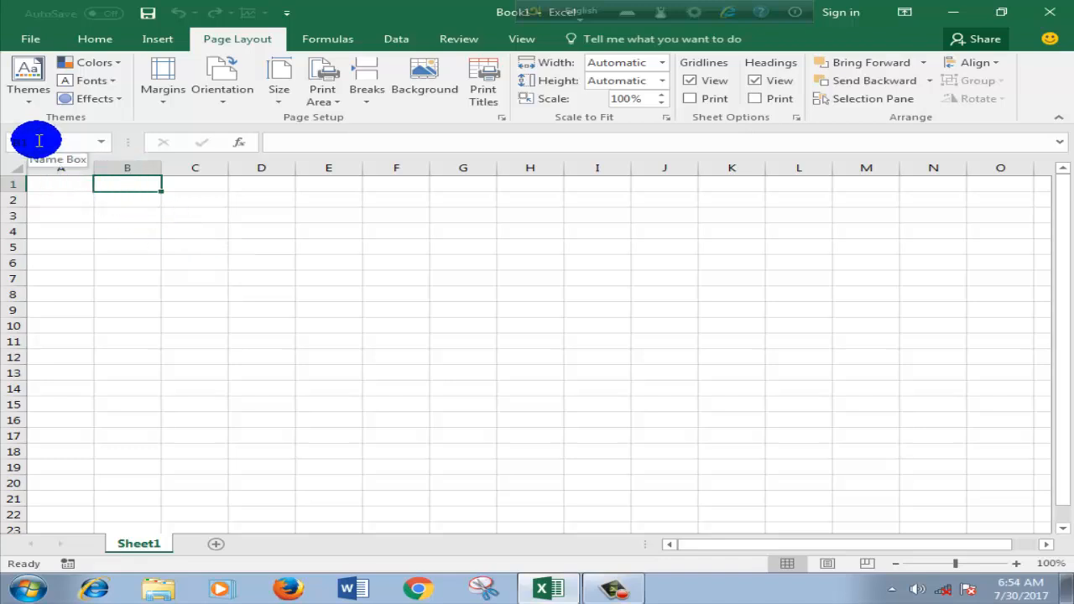
click(99, 141)
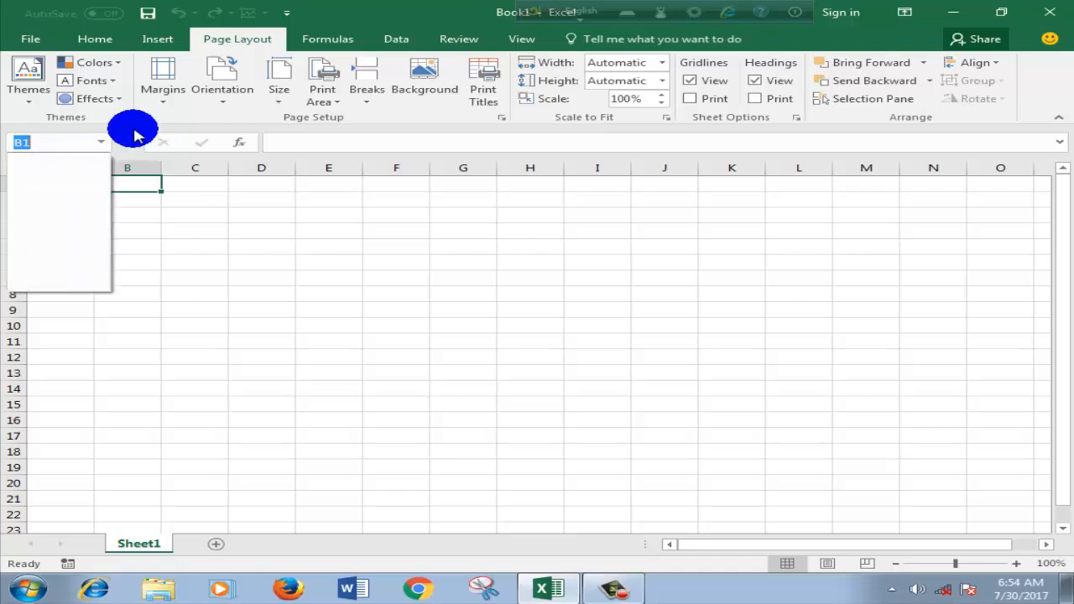
click(137, 140)
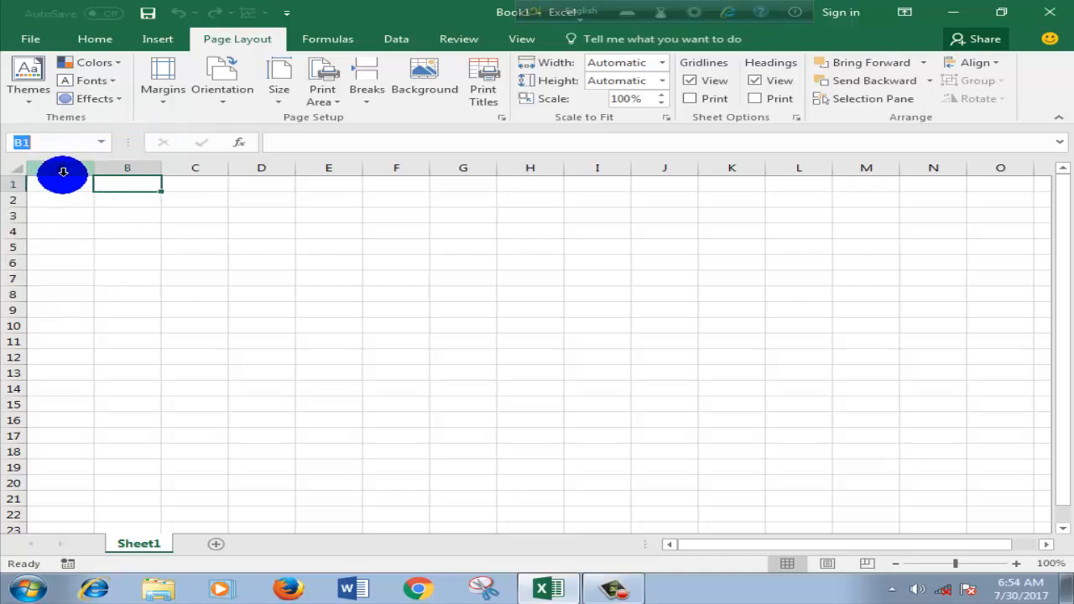
click(194, 242)
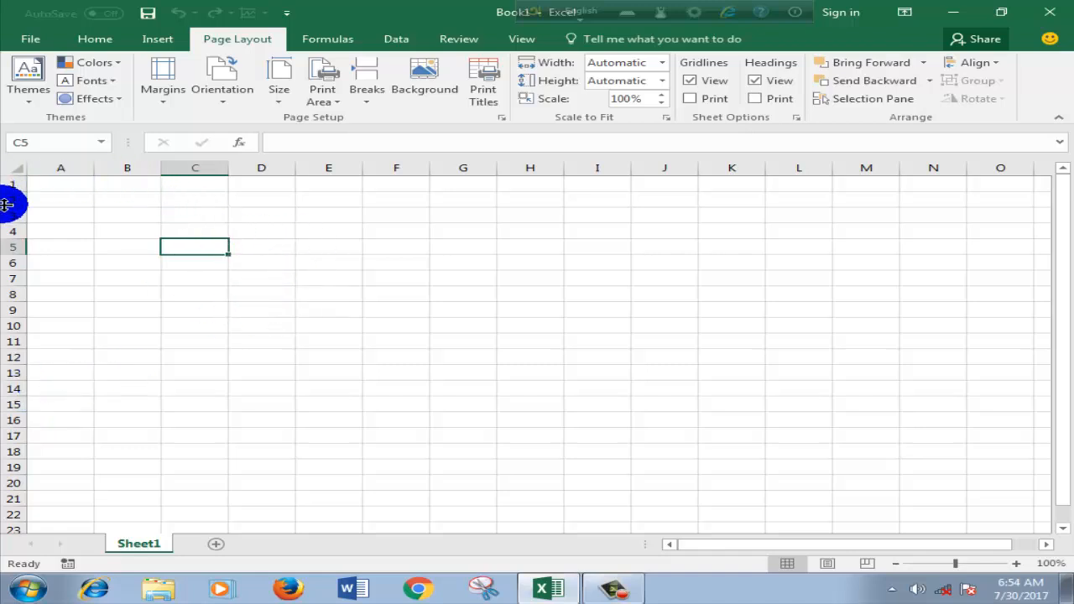
Step: Apply the Berlin theme to the workbook and set its theme colors to Green
click(28, 84)
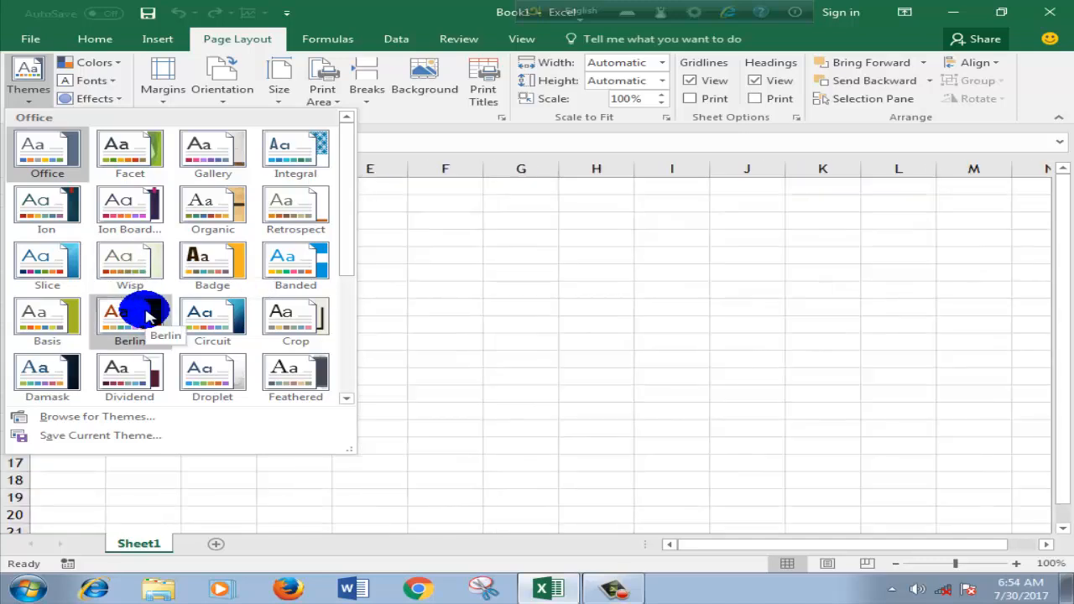
click(148, 317)
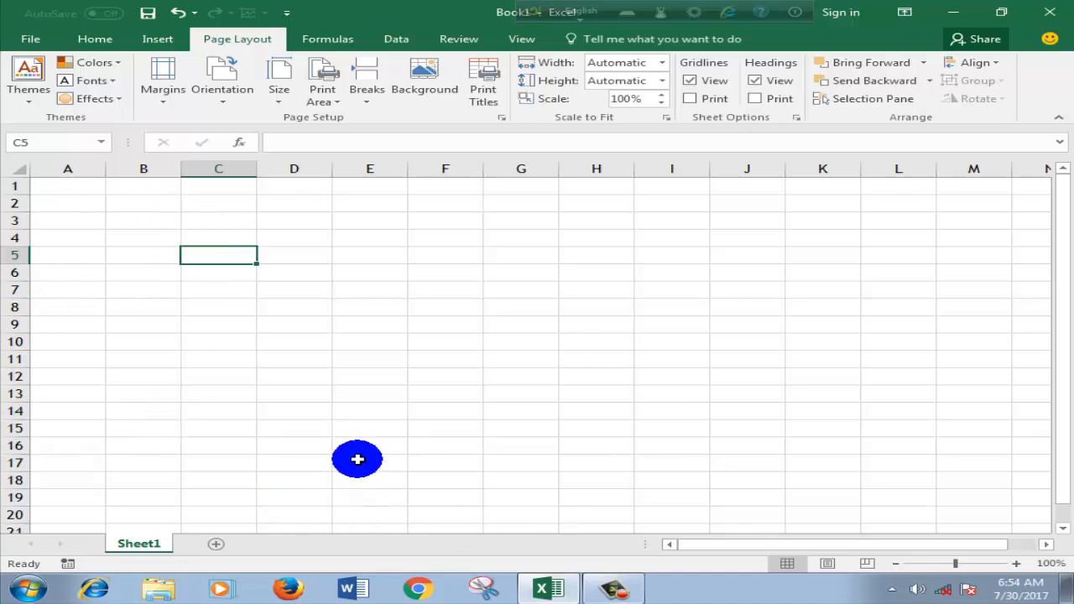
click(116, 64)
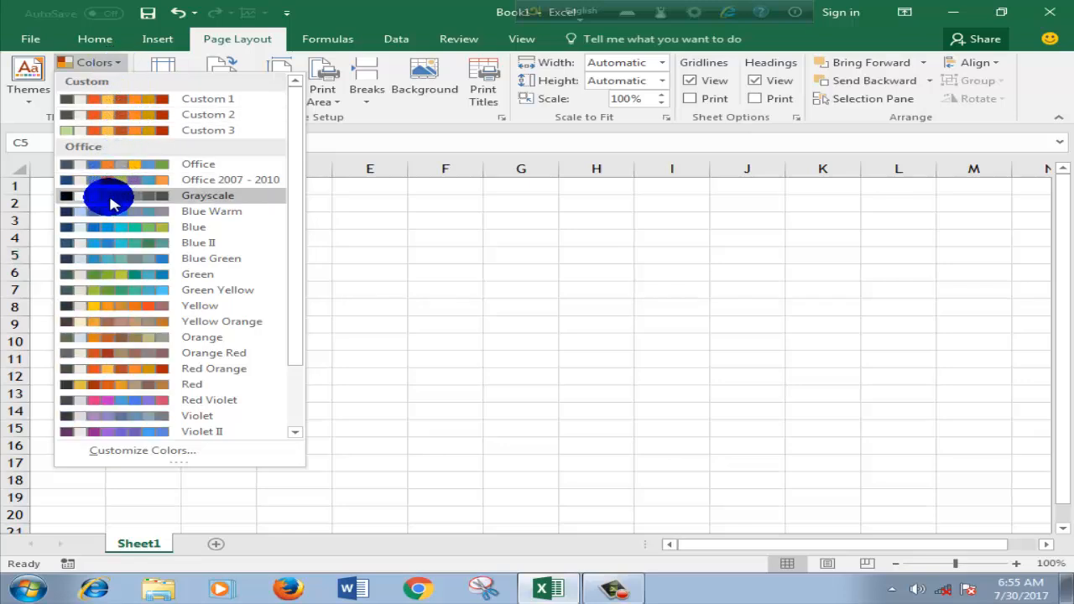
click(106, 274)
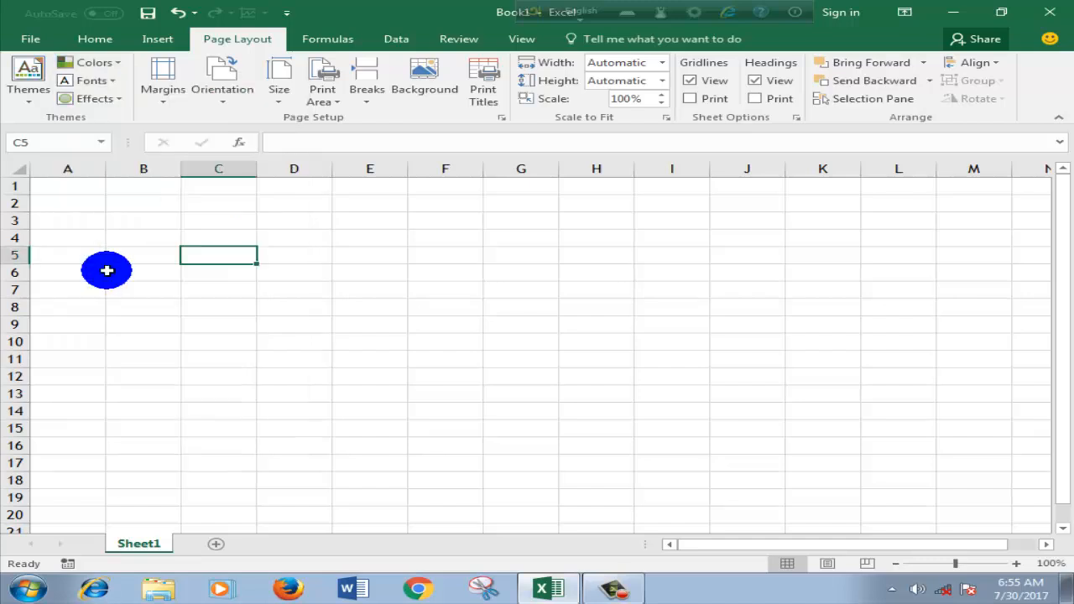
Step: Create and save a custom theme color set with Text/Background - Dark 1 set to standard red
click(105, 63)
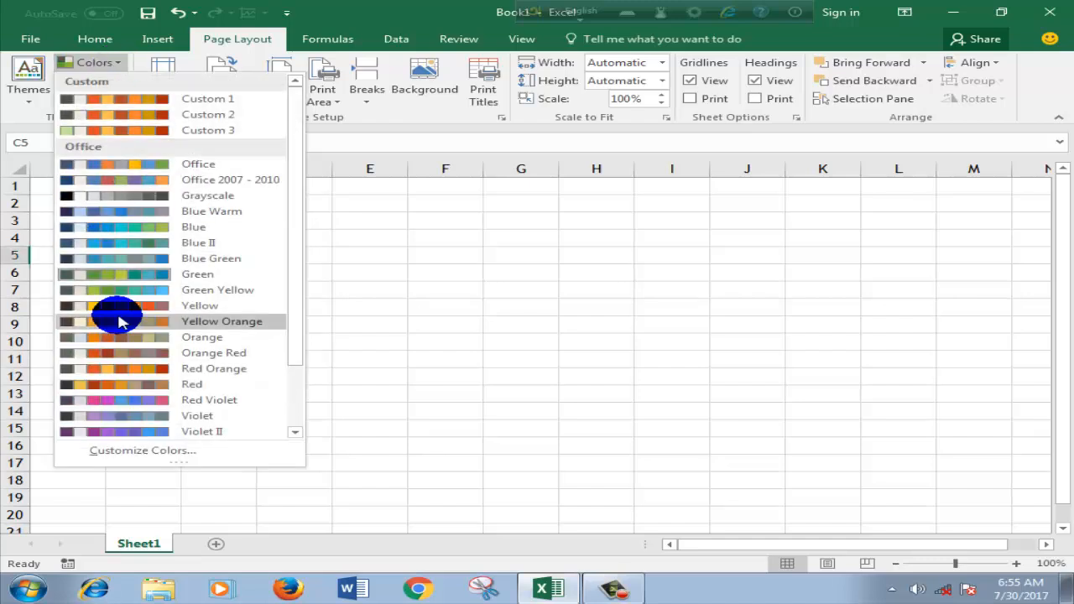
click(126, 453)
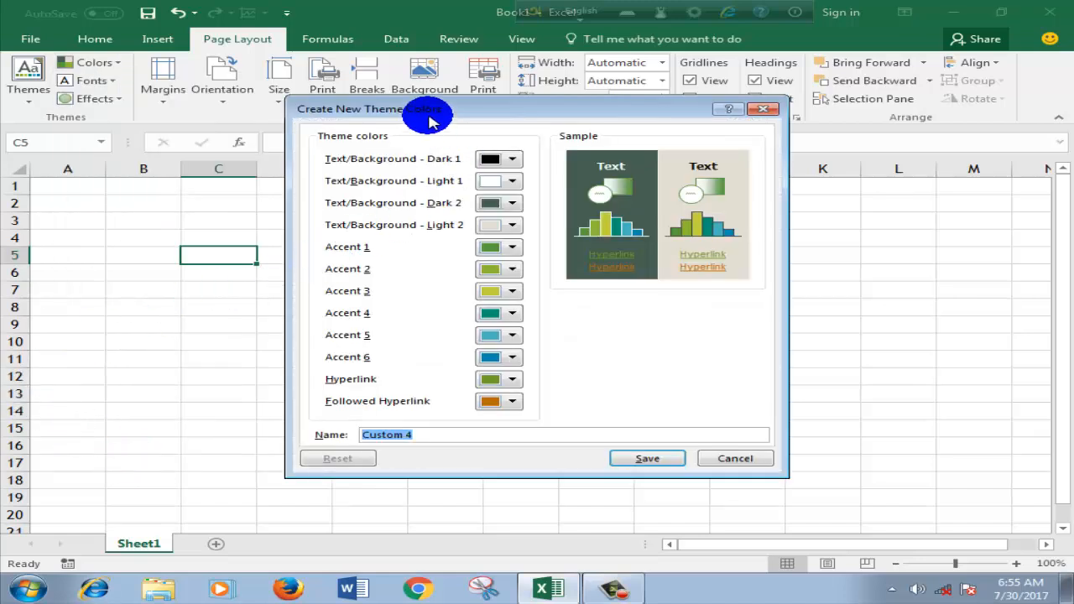
drag(429, 122, 358, 125)
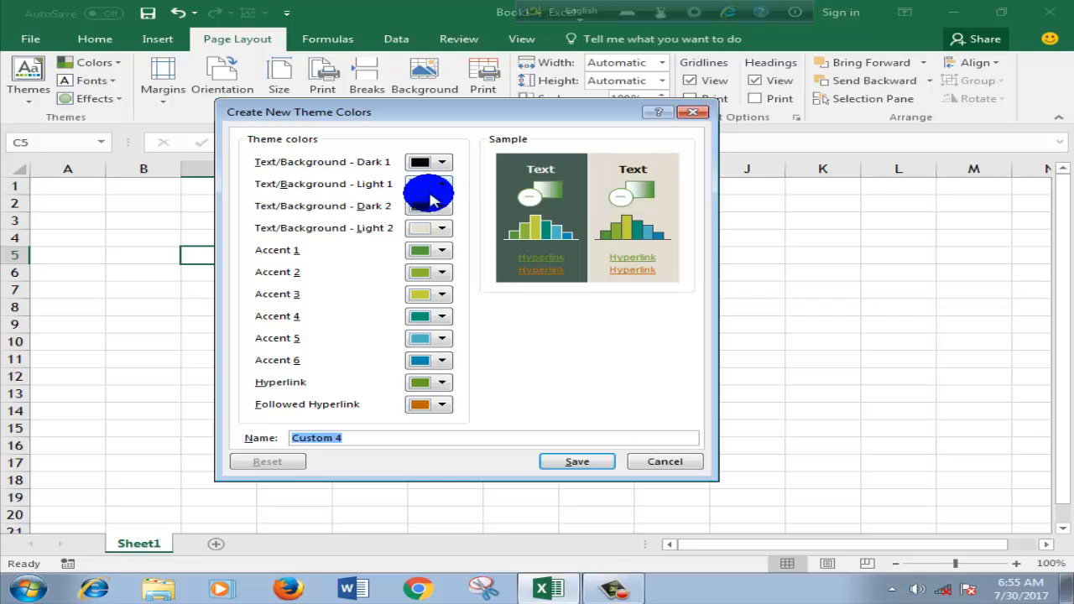
click(442, 163)
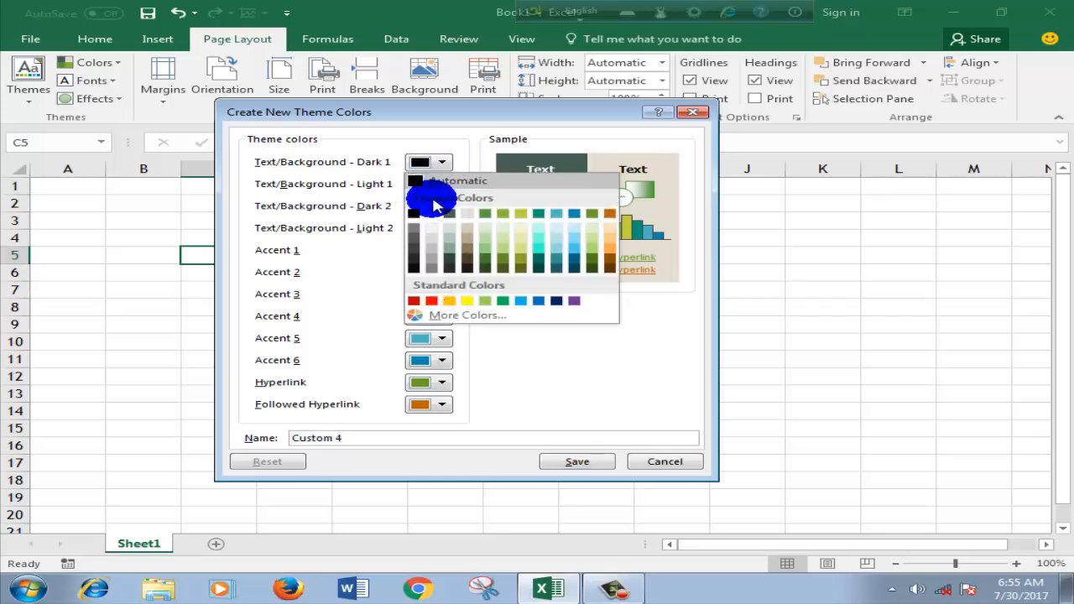
click(432, 302)
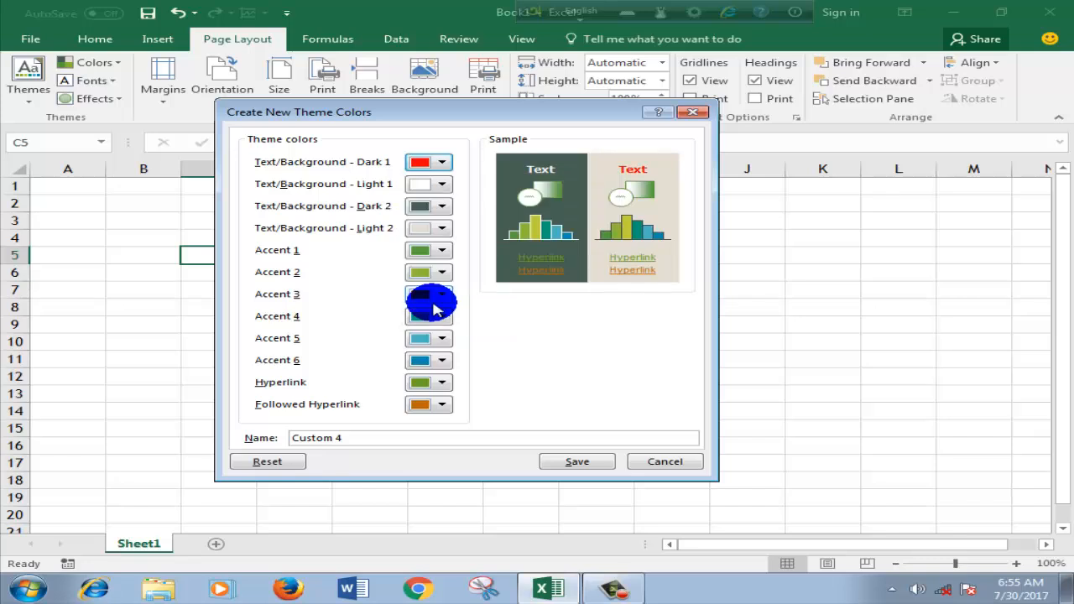
click(573, 463)
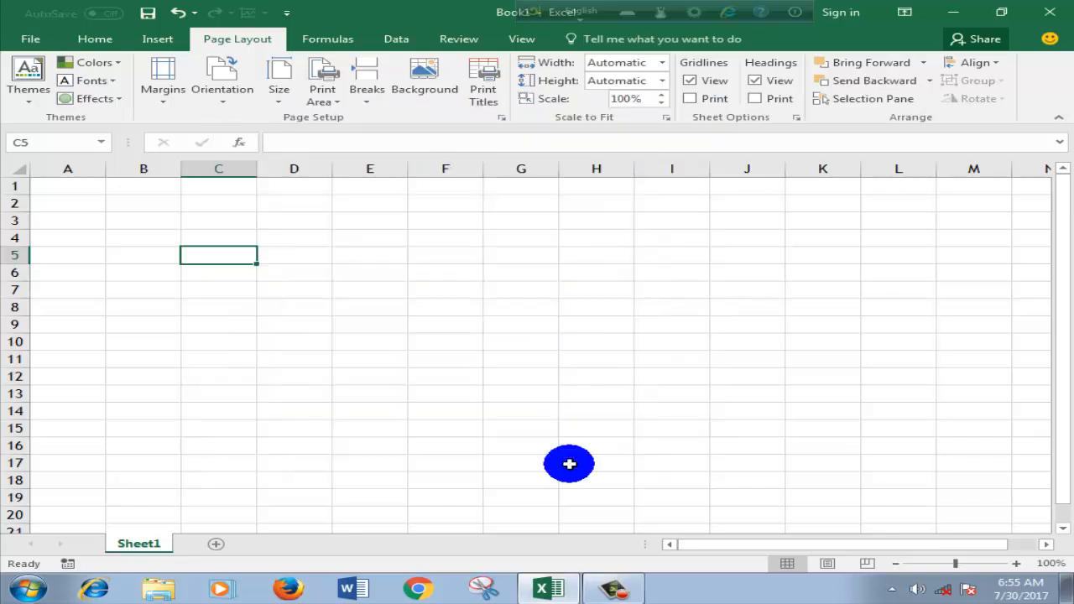
Step: Enter the sample text "dddddd" in cell B1 and select cell C1
click(130, 186)
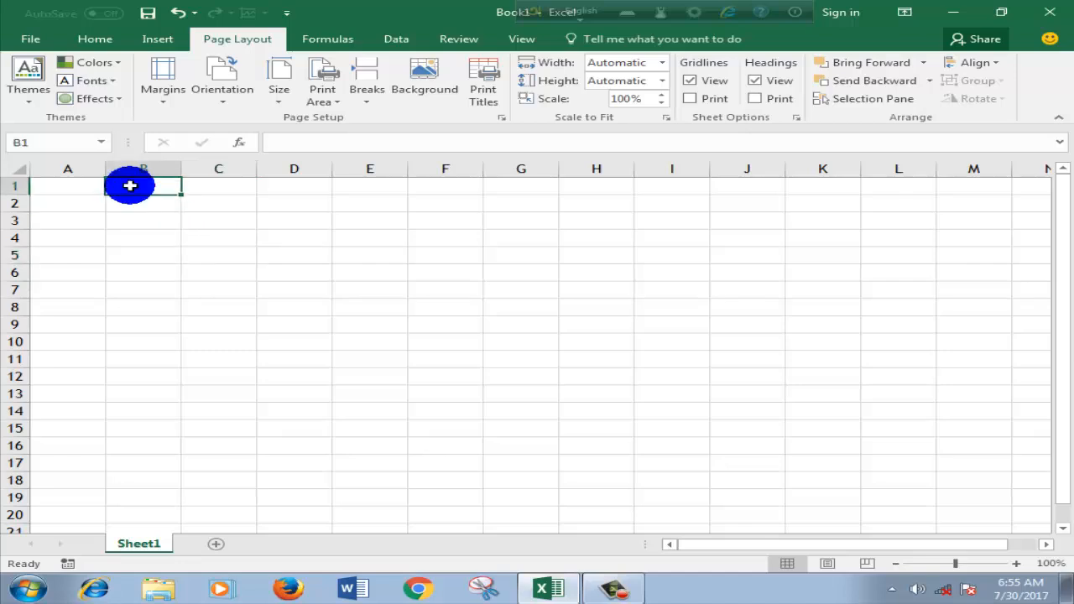
text(dddddd)
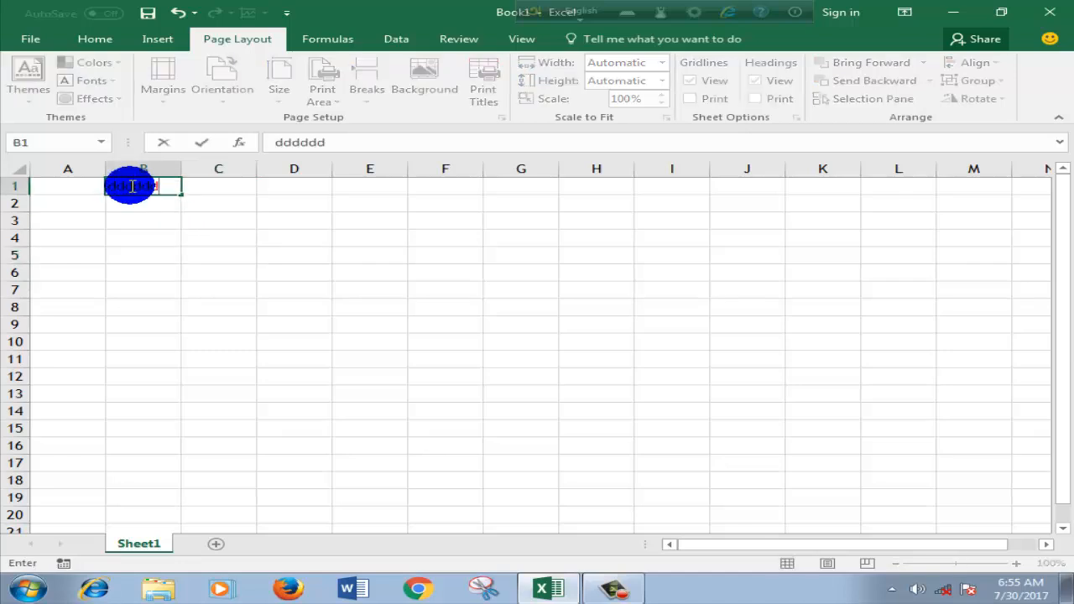
click(336, 285)
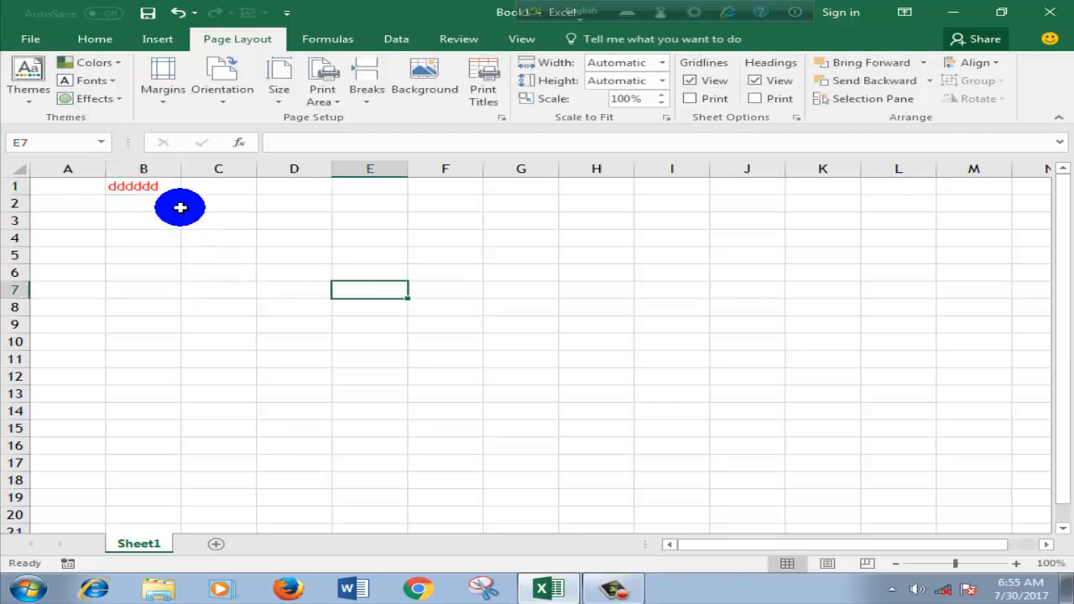
click(211, 193)
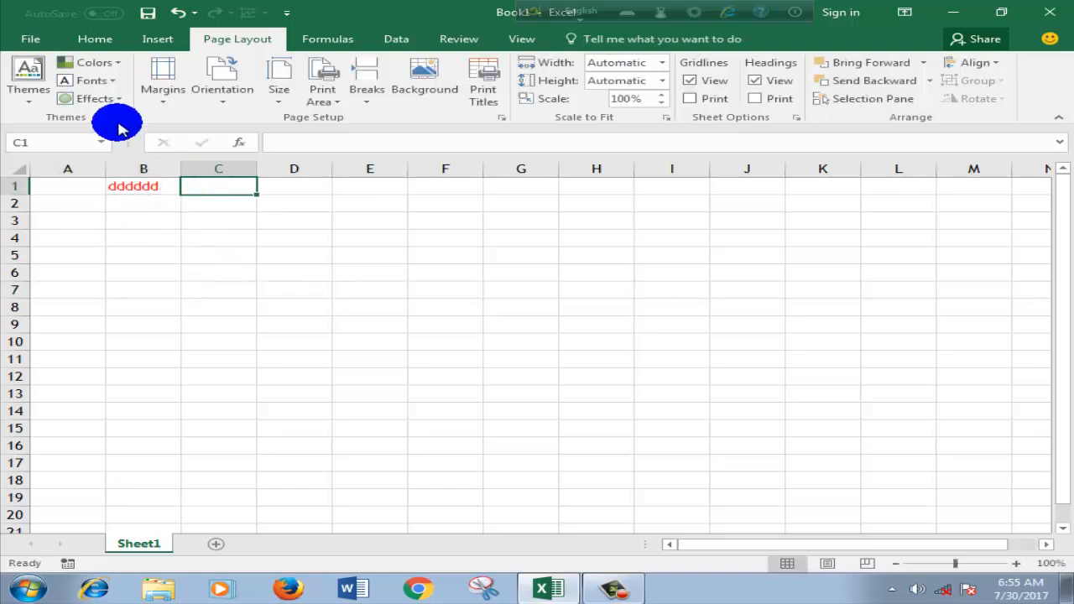
Step: Try to set Text/Background - Dark 1 to Dark Green, Background 2 in a new custom theme color set and save the set
click(116, 67)
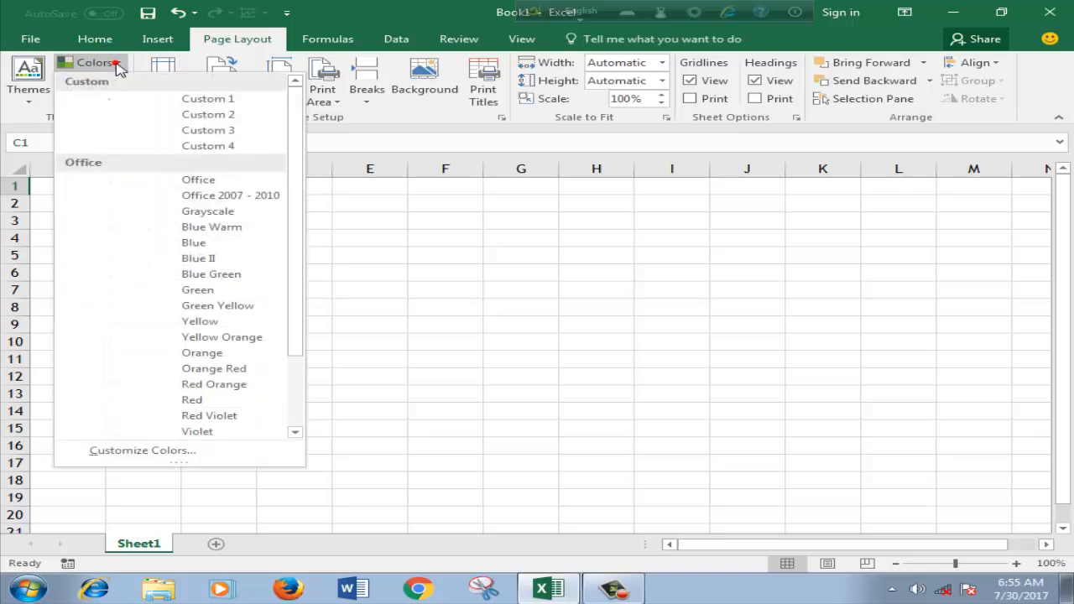
click(122, 453)
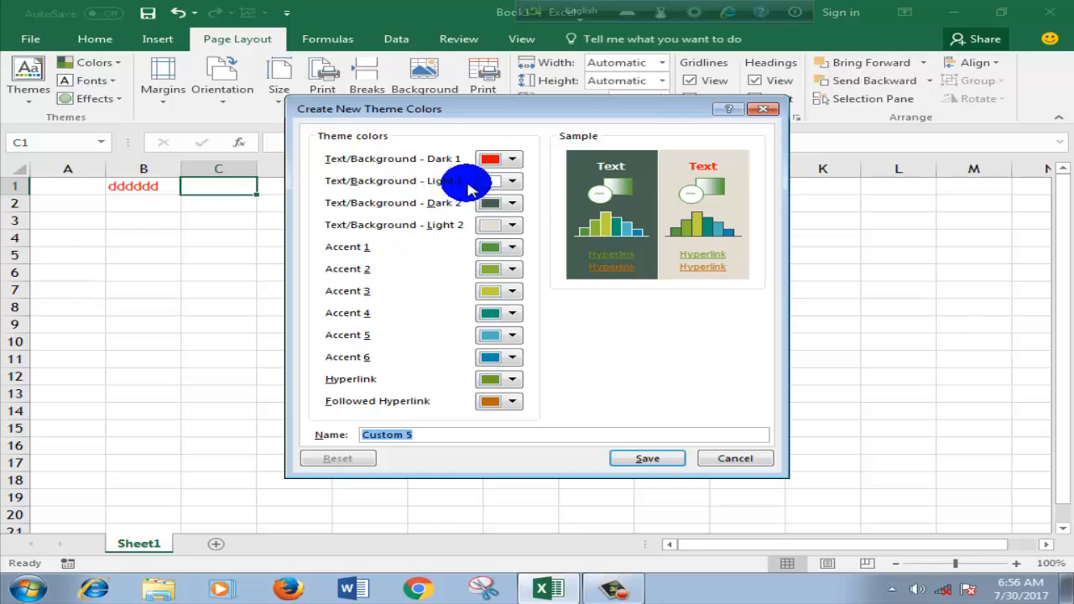
click(511, 159)
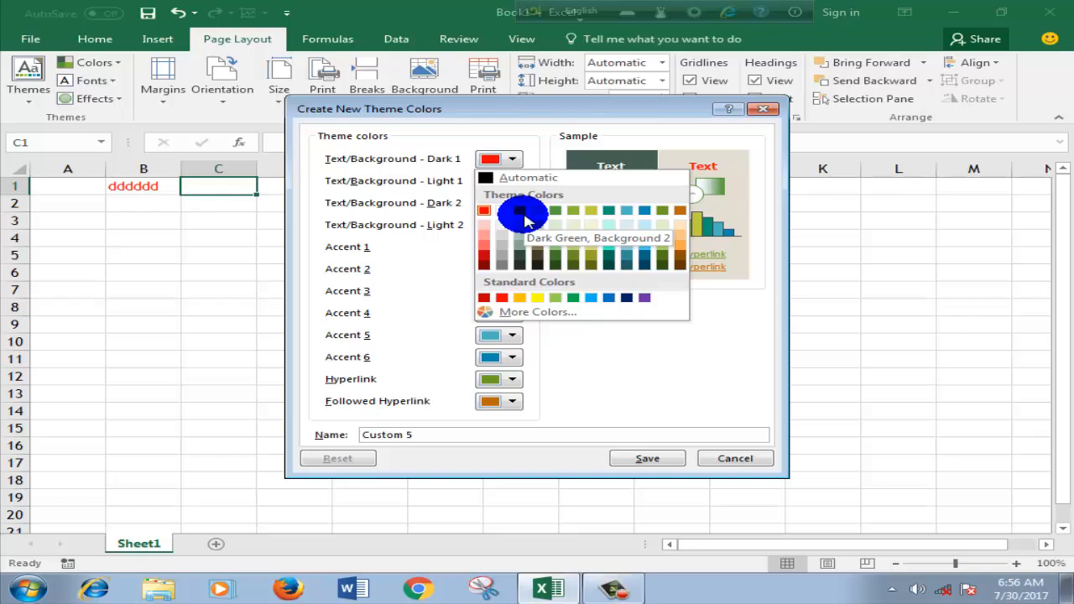
click(522, 212)
click(644, 458)
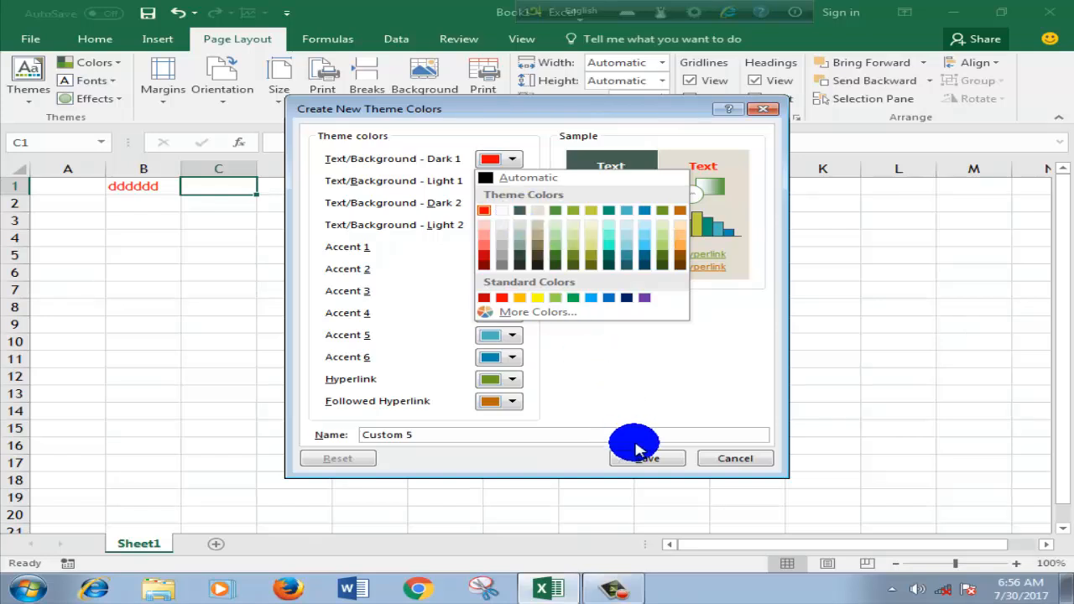
Step: Enter the sample text "fffff" in cell C1 and select cells A1 to C1
double_click(231, 187)
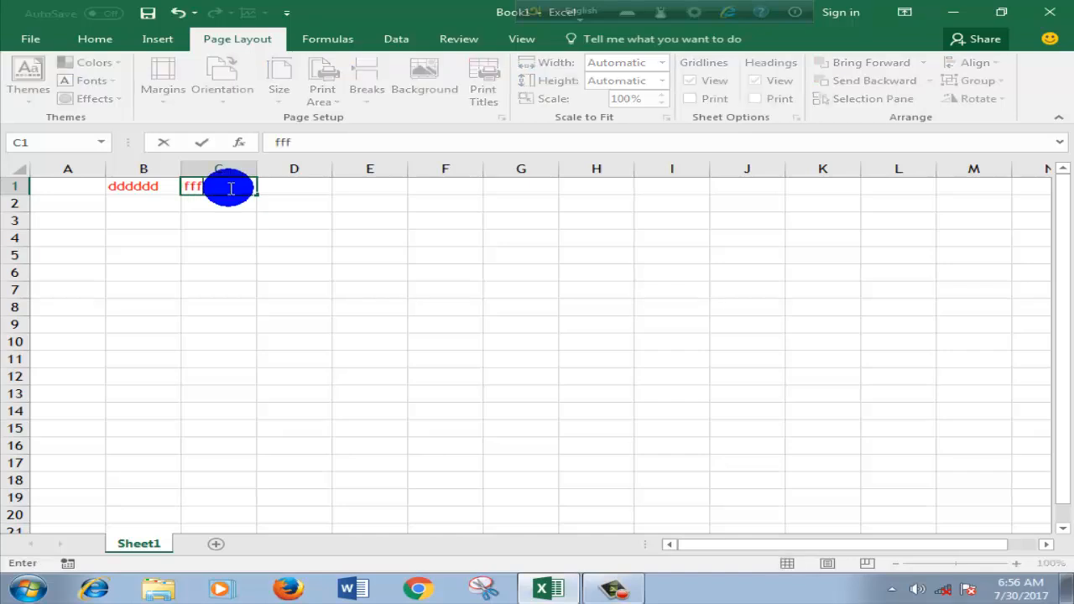
click(273, 254)
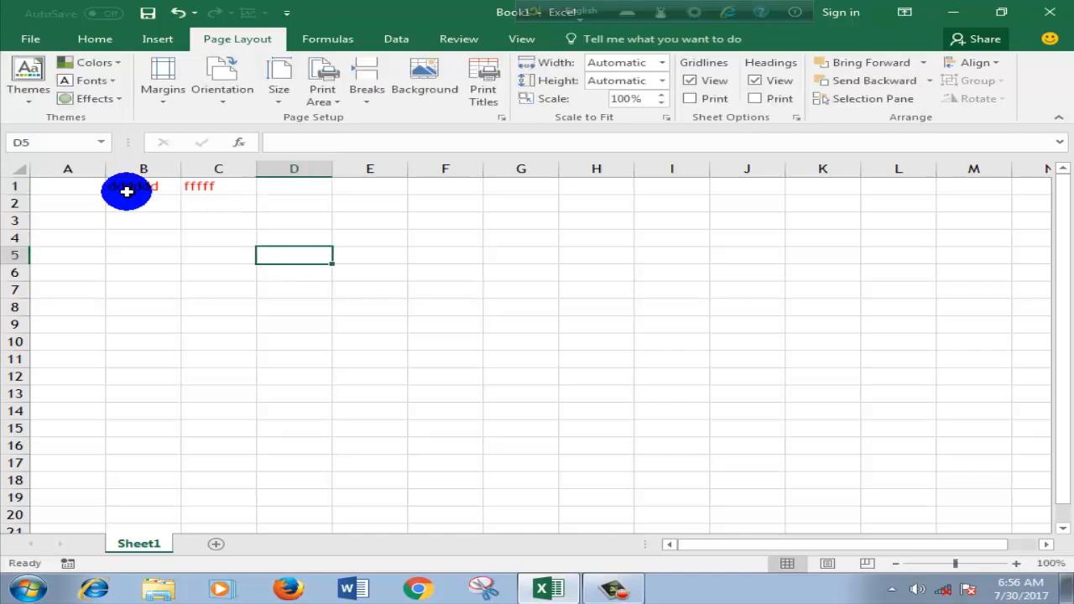
drag(83, 185, 238, 182)
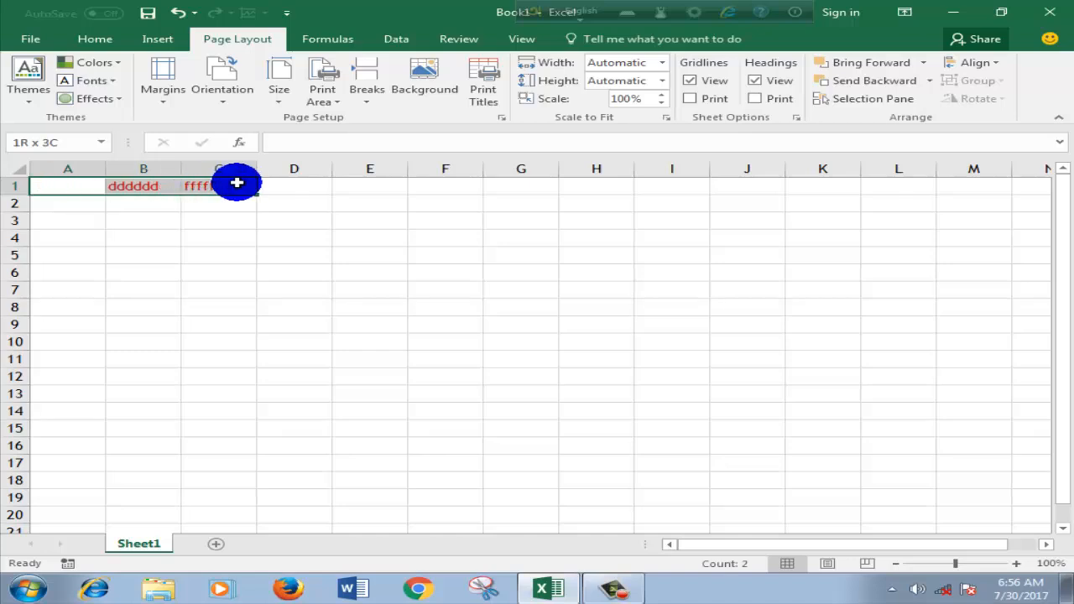
Step: Create and save a custom theme color set with Text/Background - Dark 1 set to Dark Green, Background 2
click(117, 64)
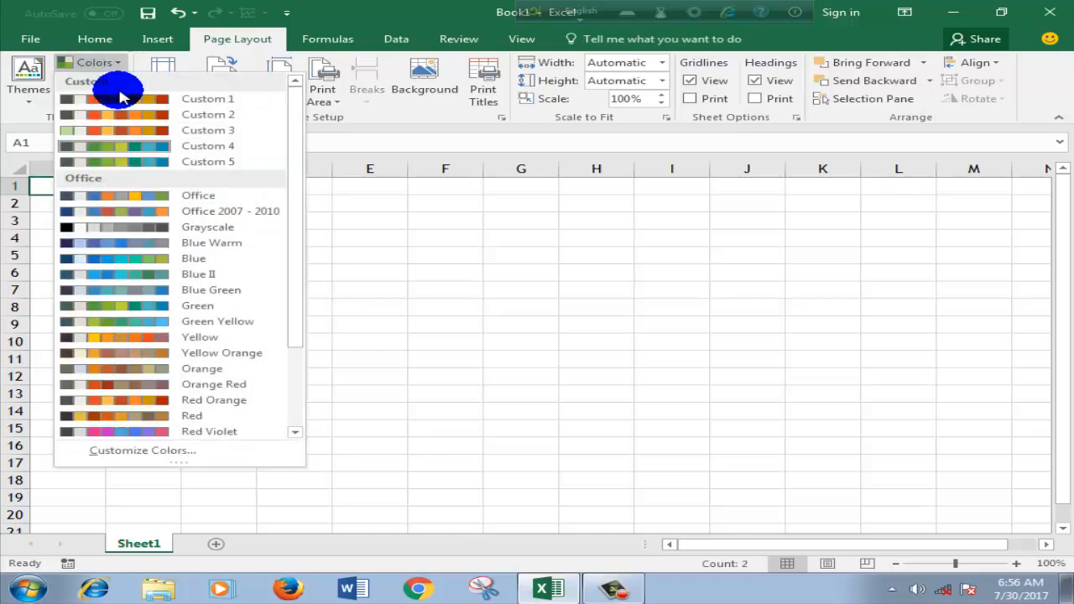
click(137, 444)
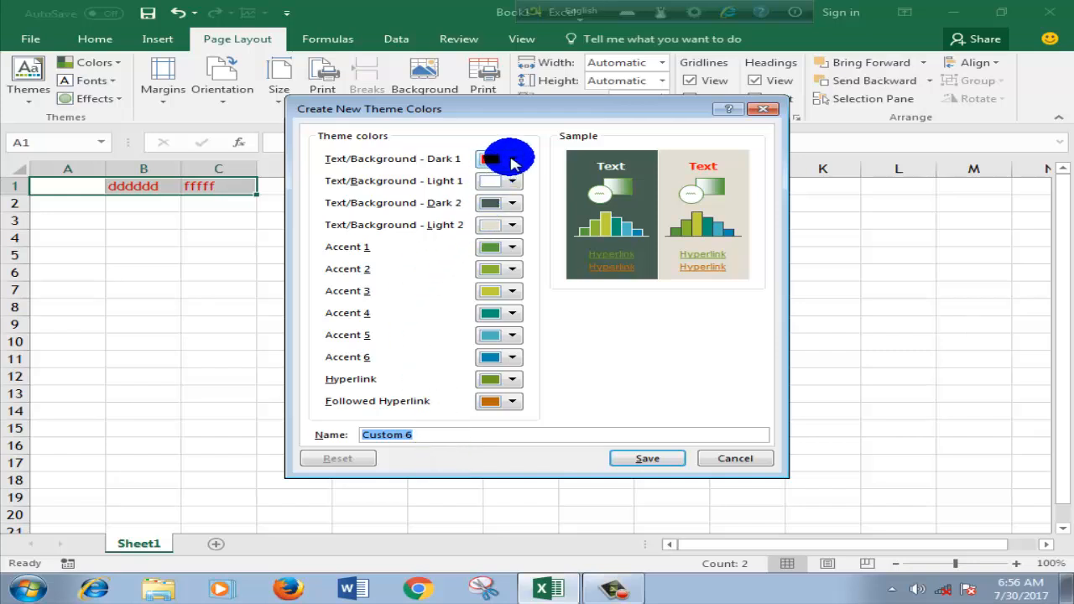
click(511, 162)
click(522, 216)
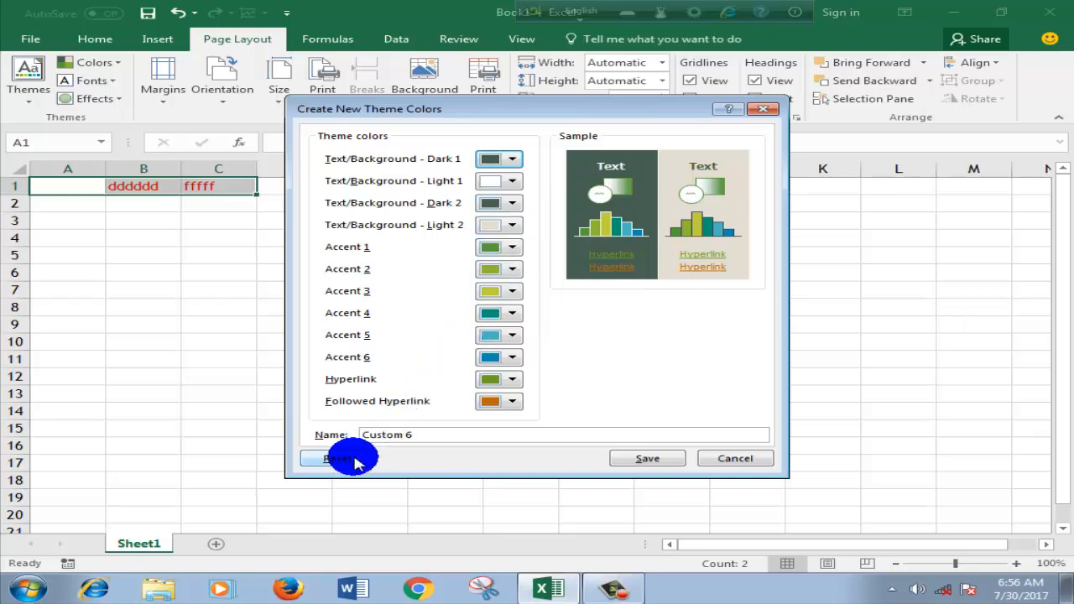
click(636, 458)
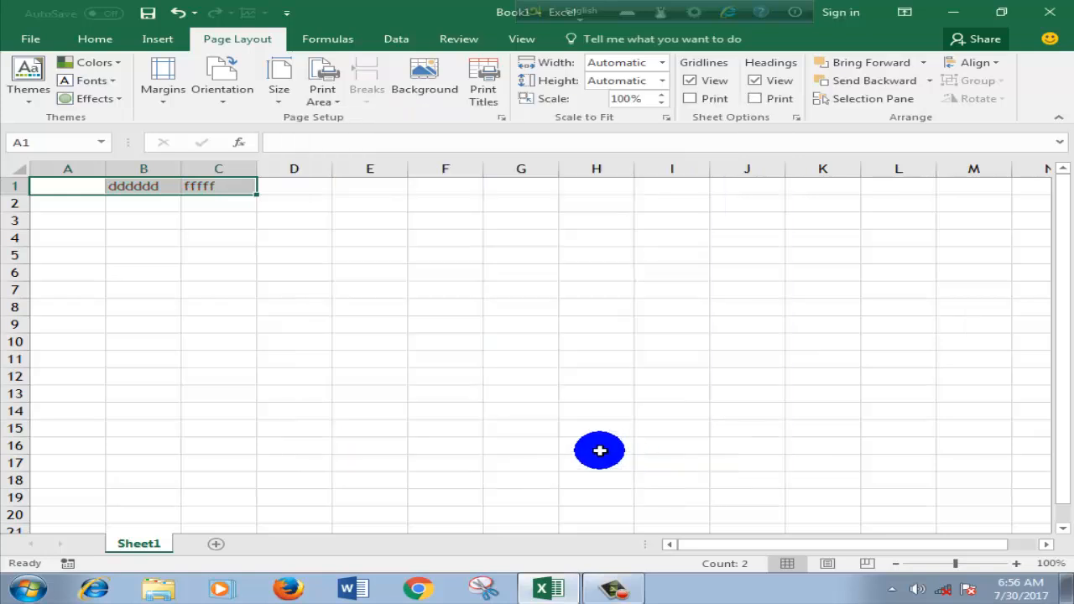
click(369, 393)
Step: Enter the sample text "ddddd" in cell D1
click(284, 185)
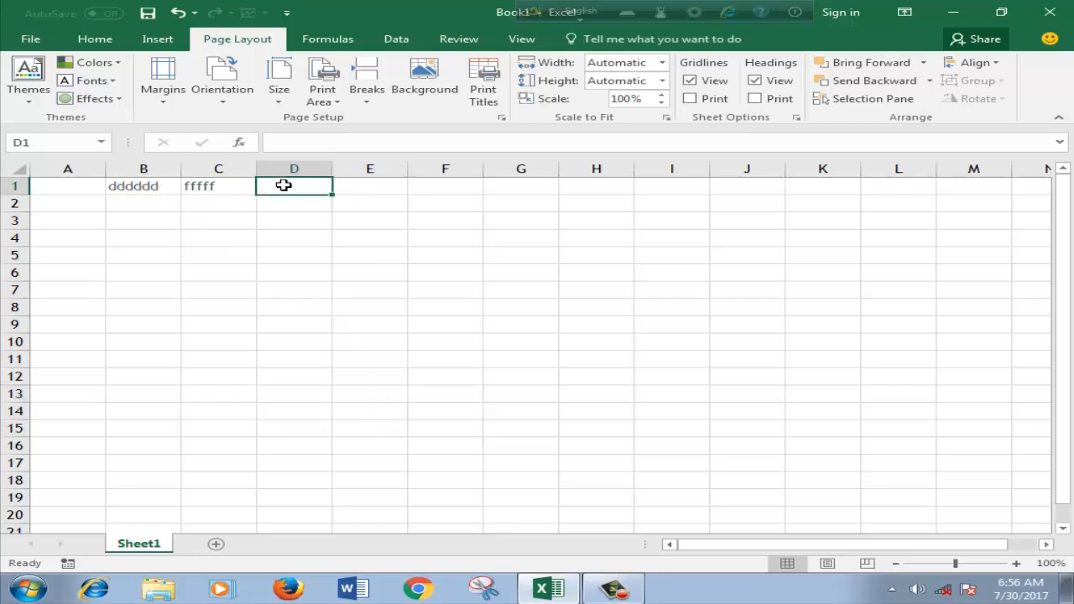
text(d)
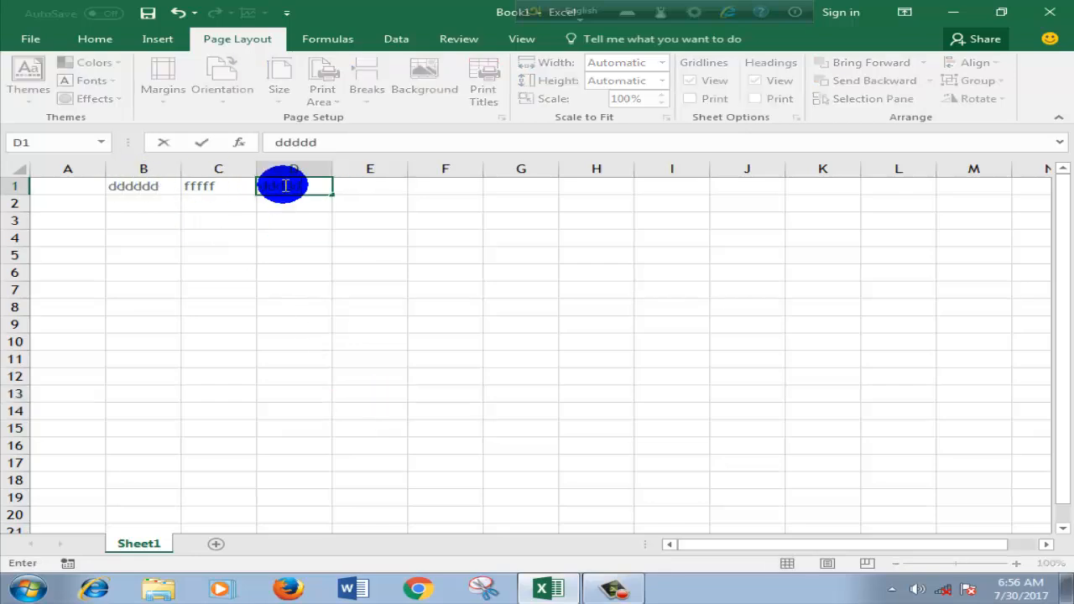
text(dddd)
click(394, 270)
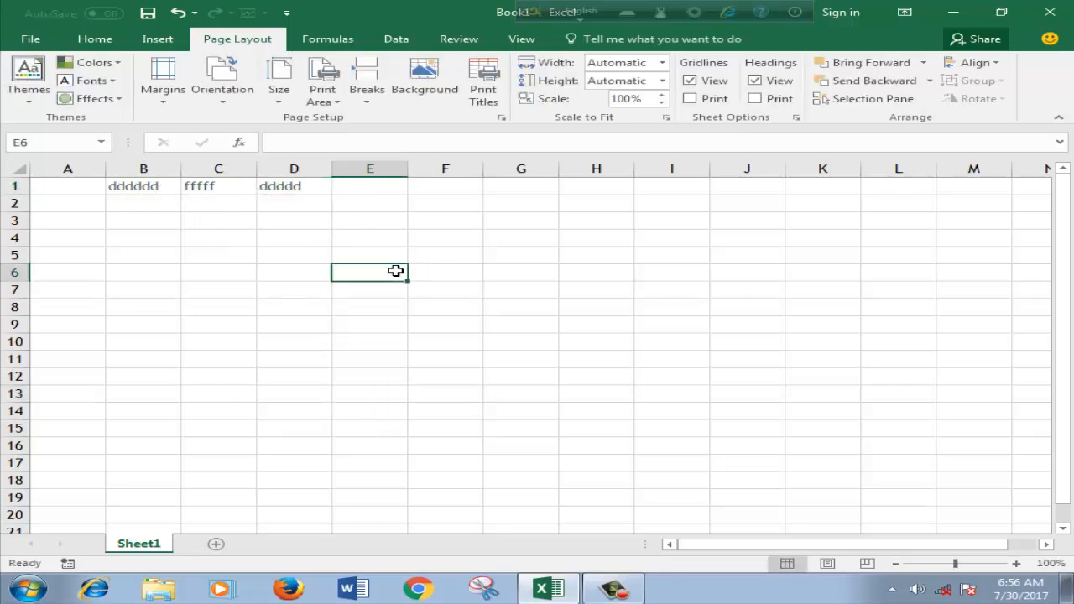
Step: Examine the color settings and sample preview for creating new theme colors, and leave them without saving a set
click(117, 65)
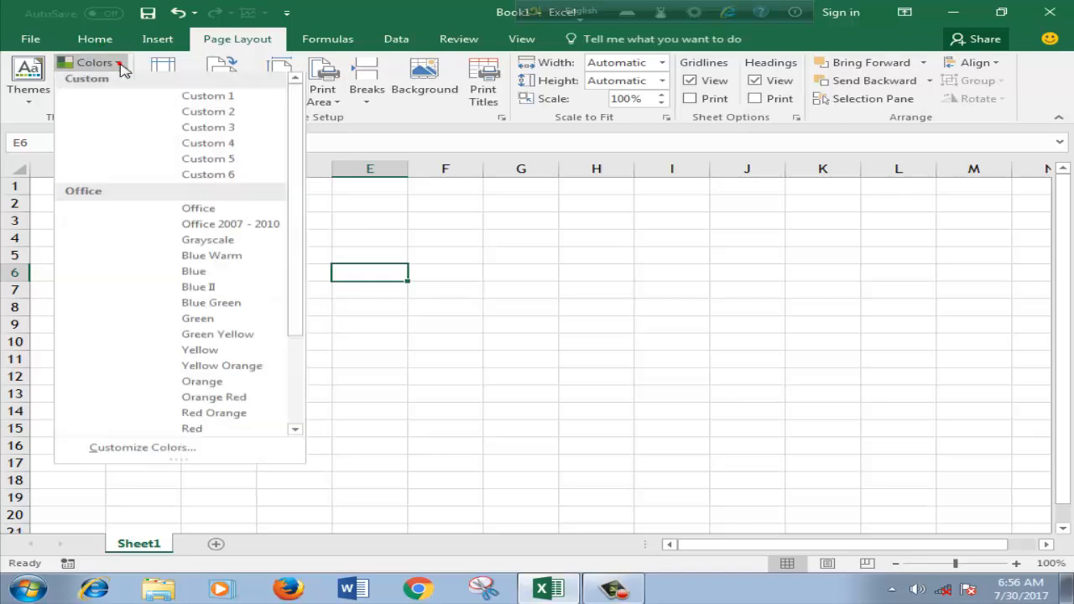
click(140, 450)
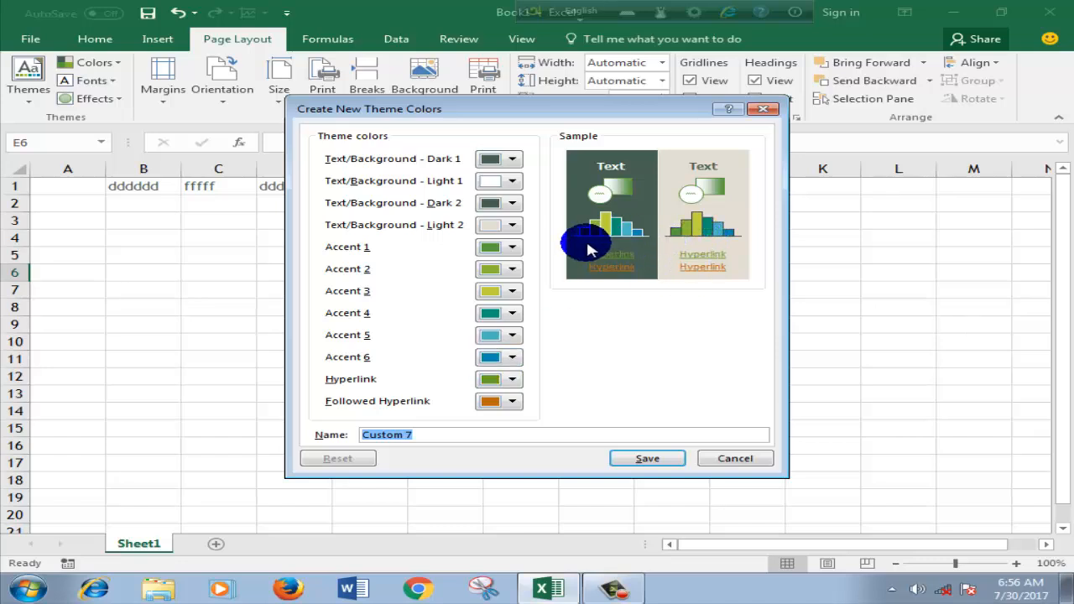
click(733, 459)
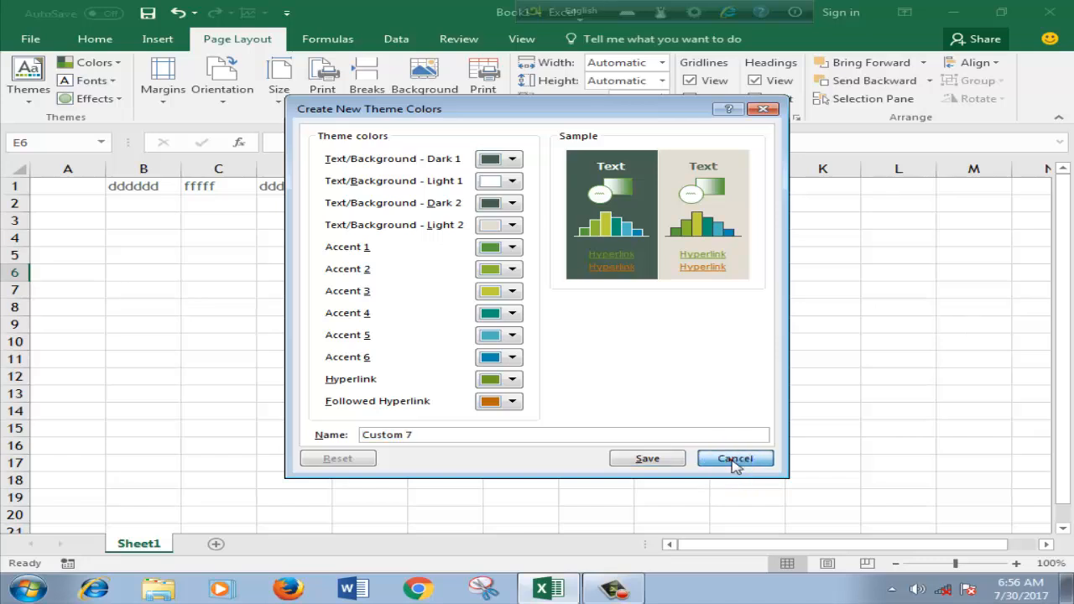
click(451, 395)
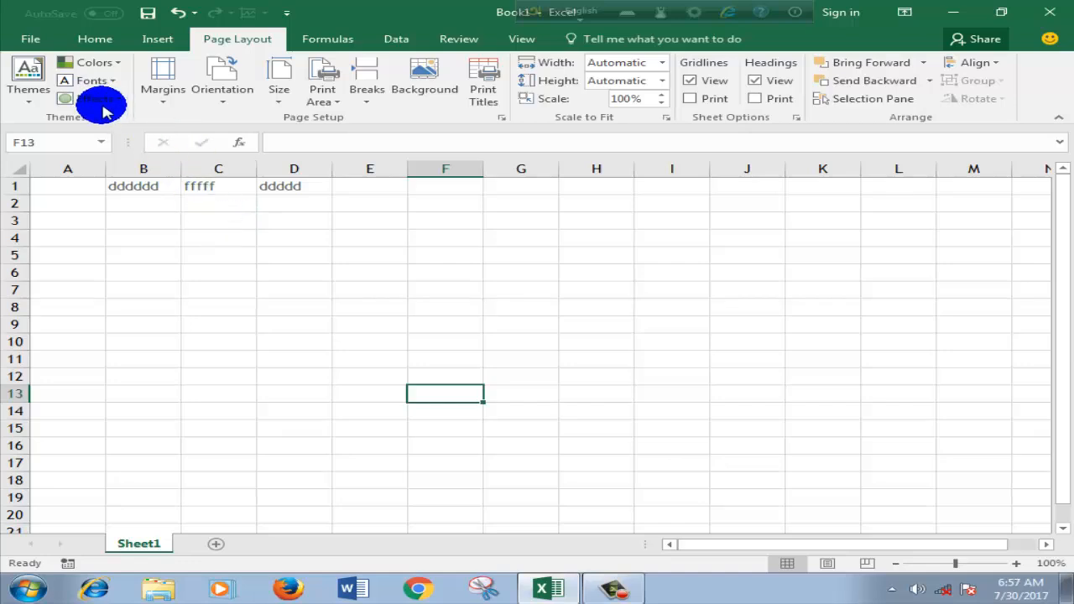
Step: Apply the first decorative font listed under All Fonts to the empty cell F13
click(95, 39)
click(202, 70)
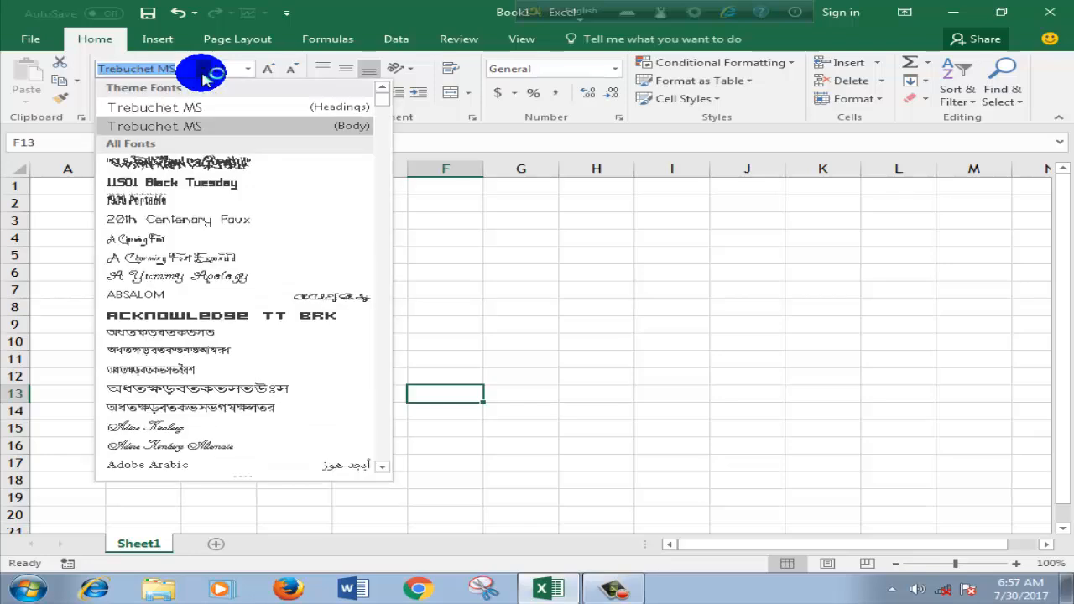
click(210, 164)
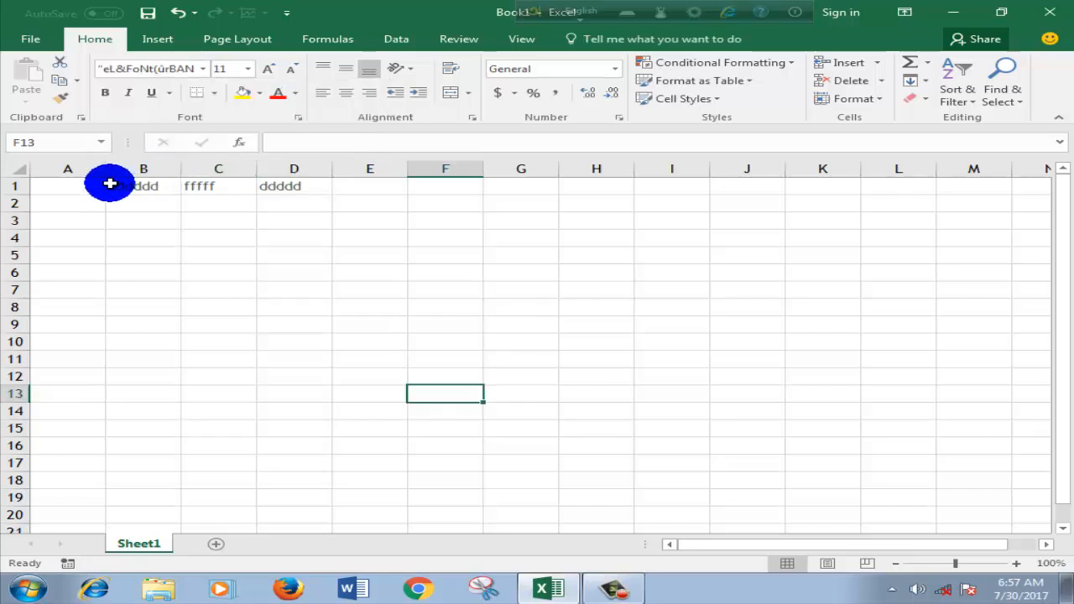
Step: Enter the sample text "fffff" in cell E2
drag(109, 183, 285, 188)
click(357, 199)
click(404, 199)
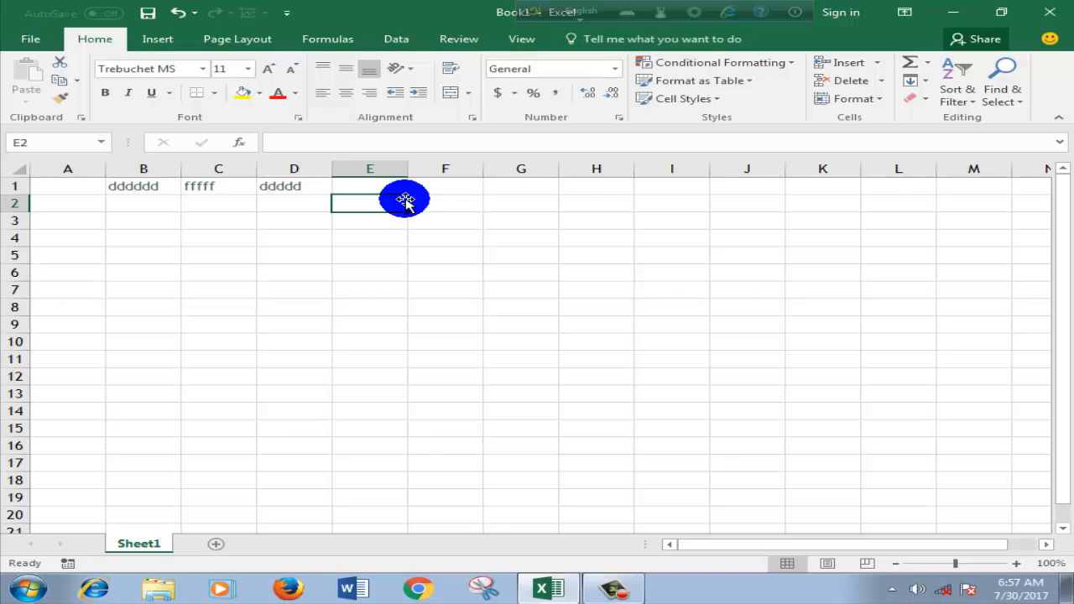
text(fffff)
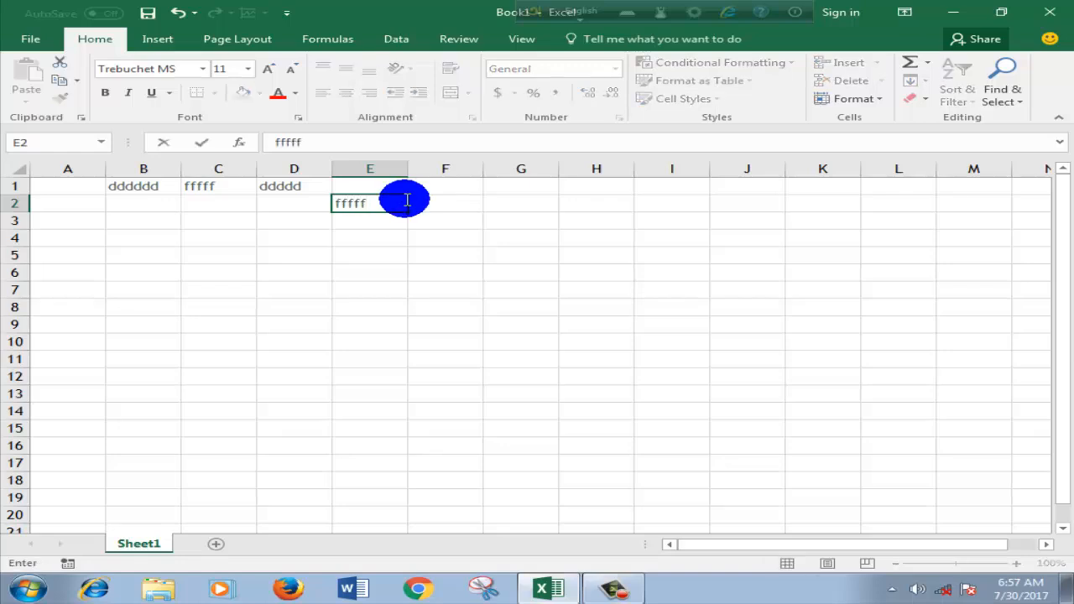
click(401, 205)
Step: Change the font of cells B1 to E2 to 20th Centenary Faux
drag(143, 190, 373, 202)
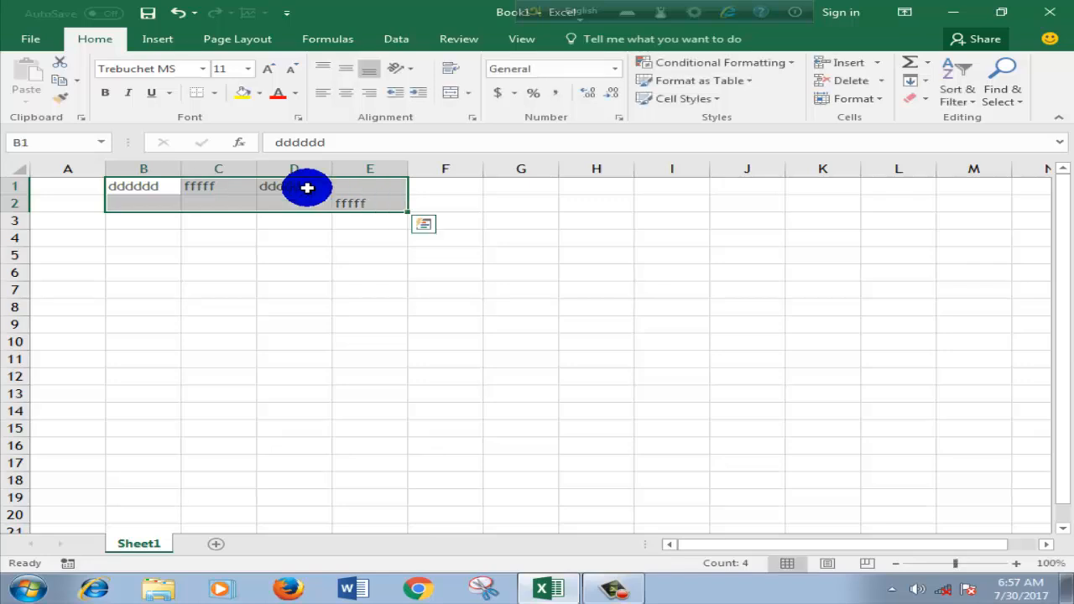
click(202, 69)
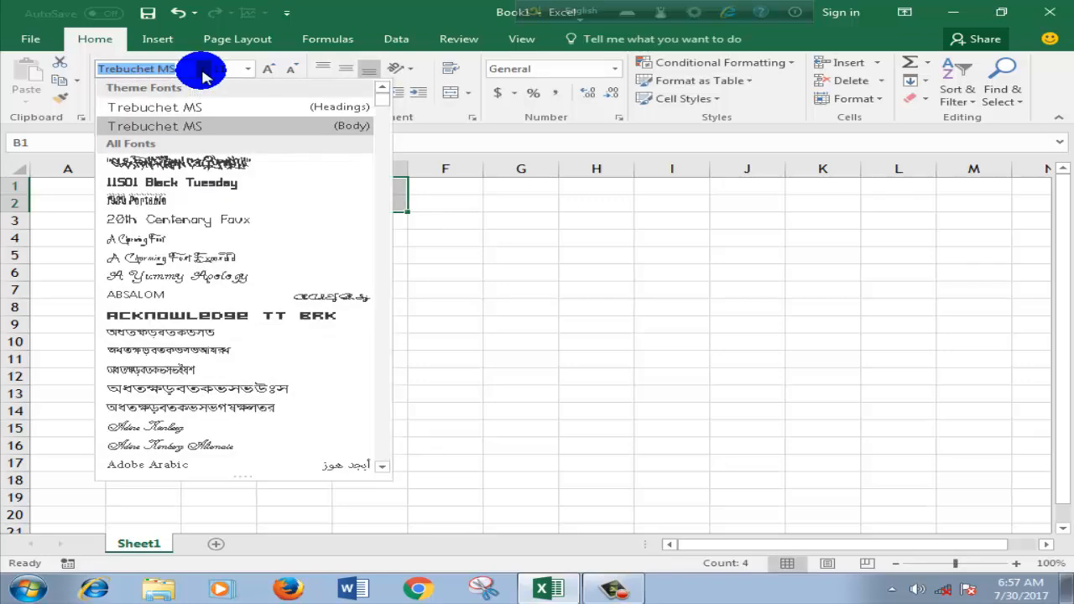
click(191, 220)
click(483, 267)
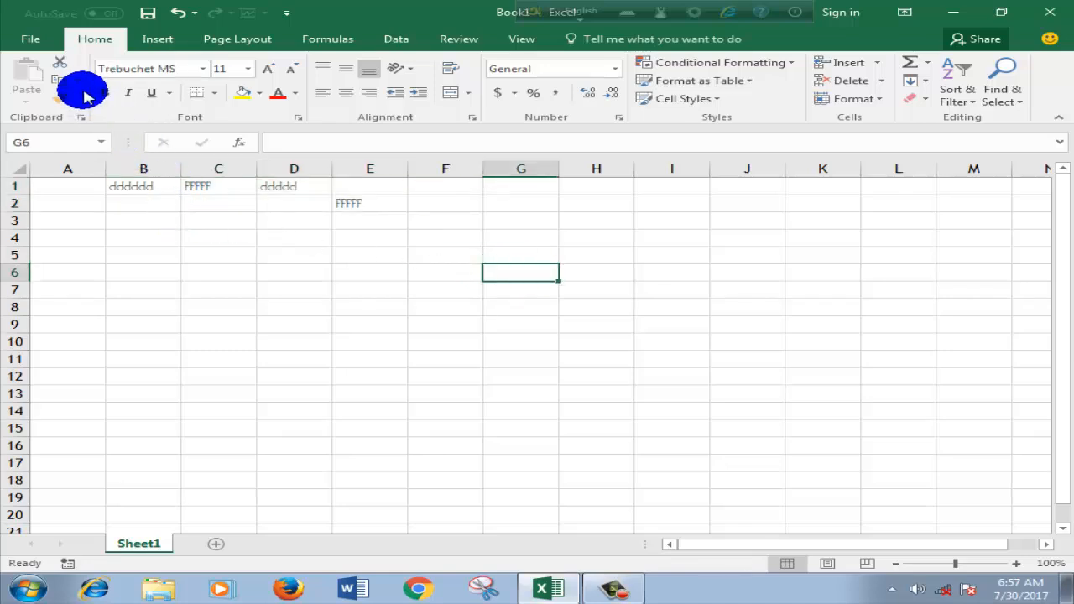
Step: Set the workbook's theme fonts to Arial Black-Arial
click(215, 40)
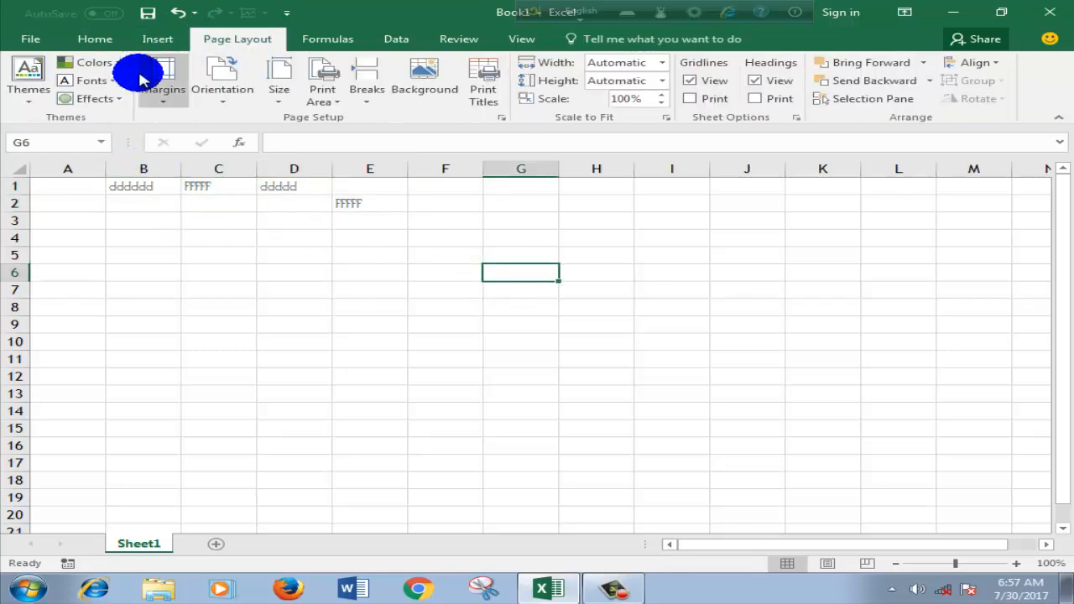
click(109, 80)
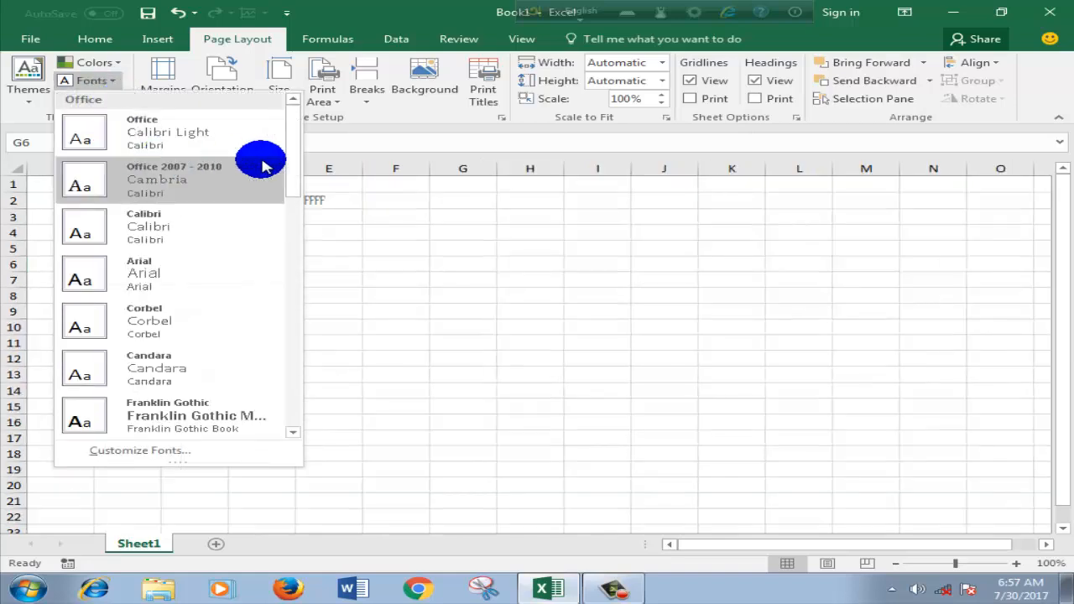
drag(290, 153, 283, 395)
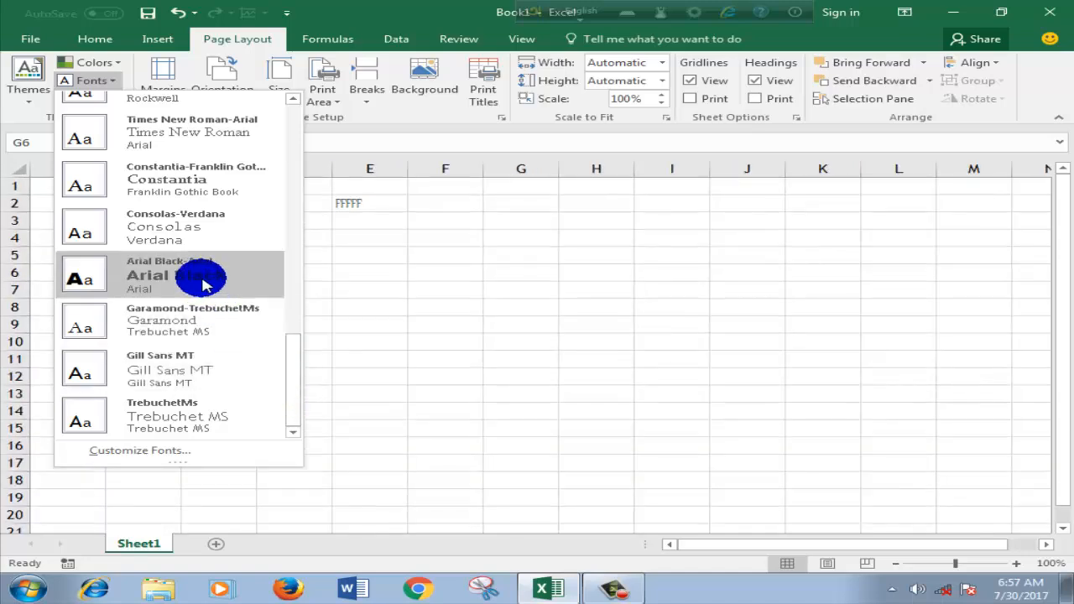
click(204, 281)
click(319, 272)
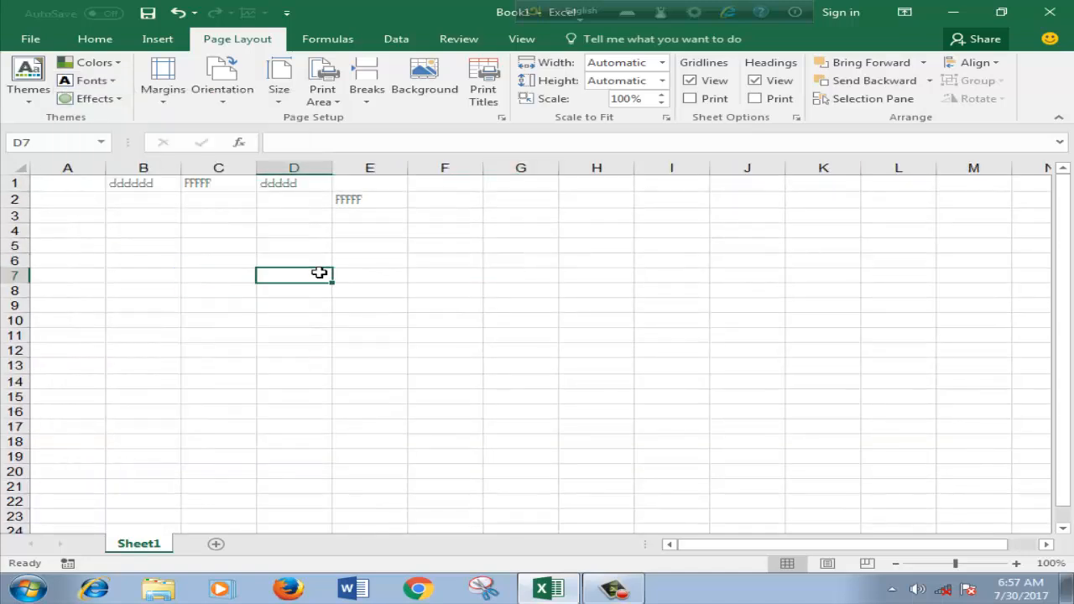
Step: Enter the sample text "fffffffttf jhgyg" in cell E6 and "Cat" in cell G6
click(360, 259)
double_click(366, 261)
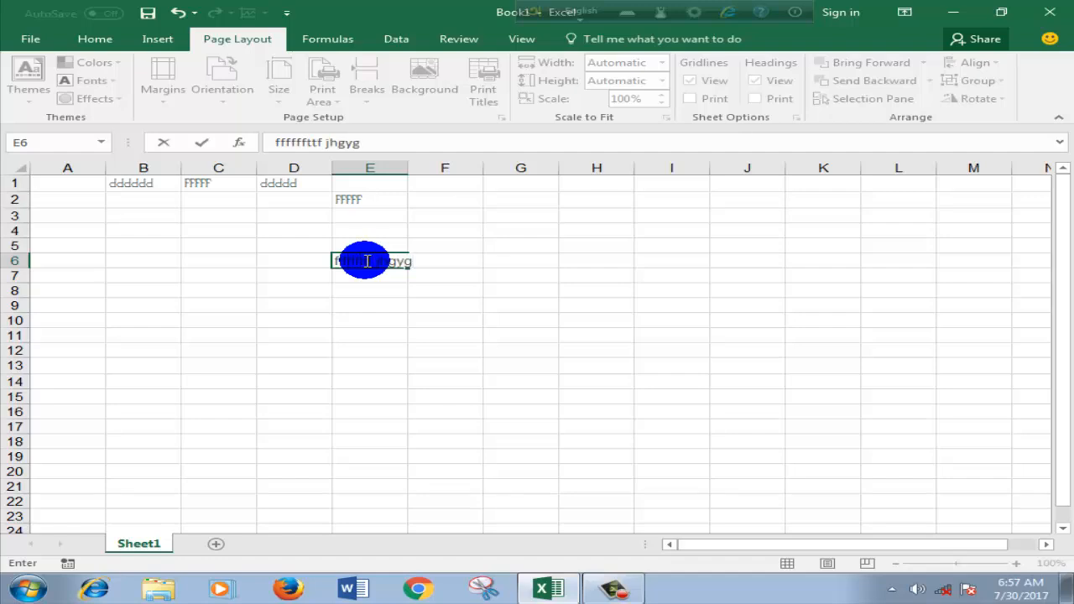
click(515, 262)
click(526, 263)
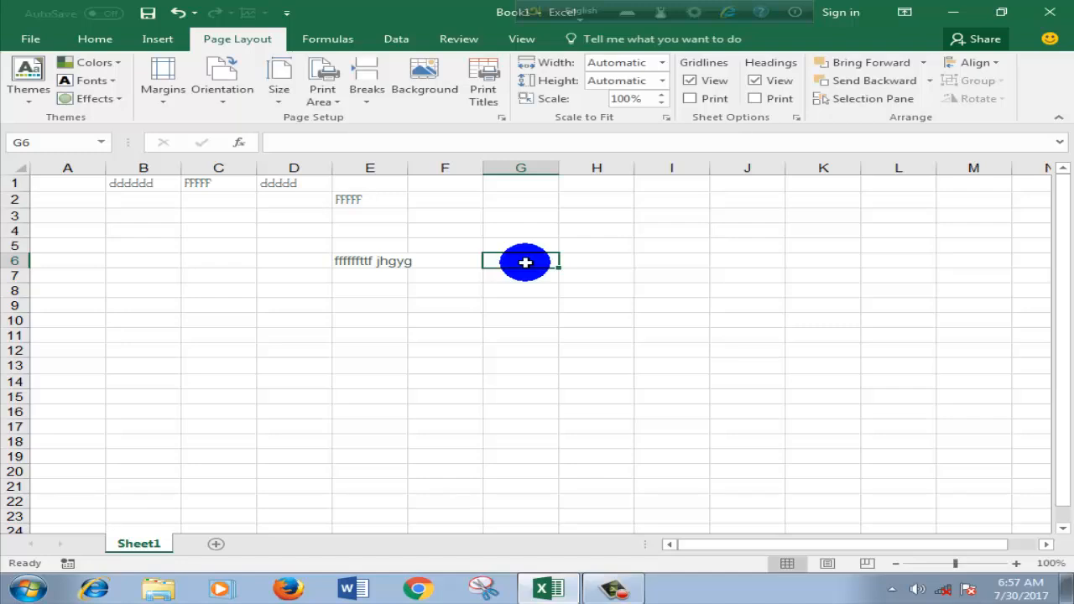
text(Cat)
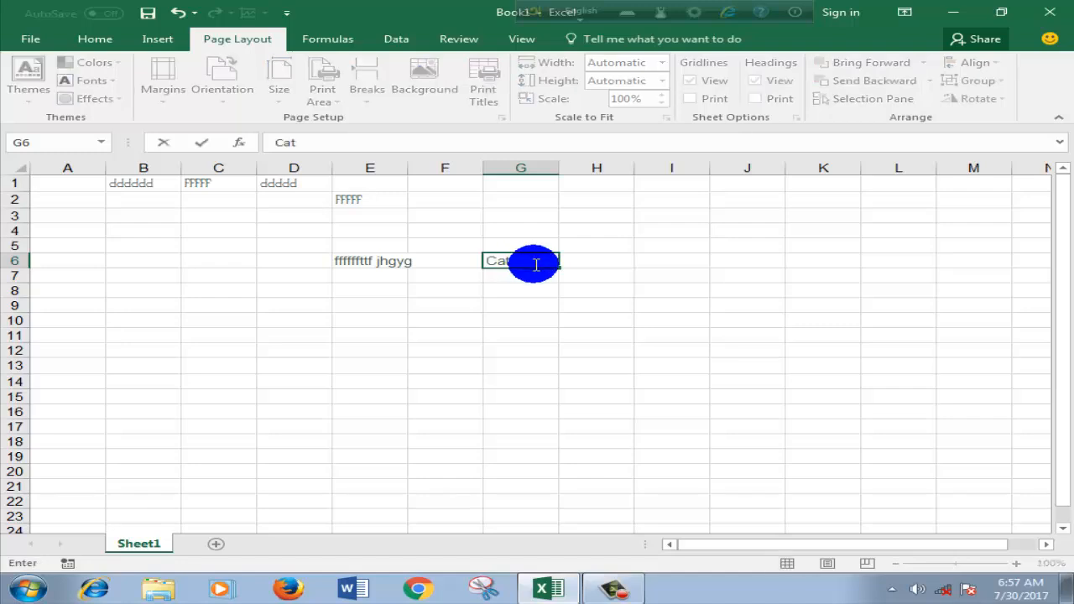
click(621, 275)
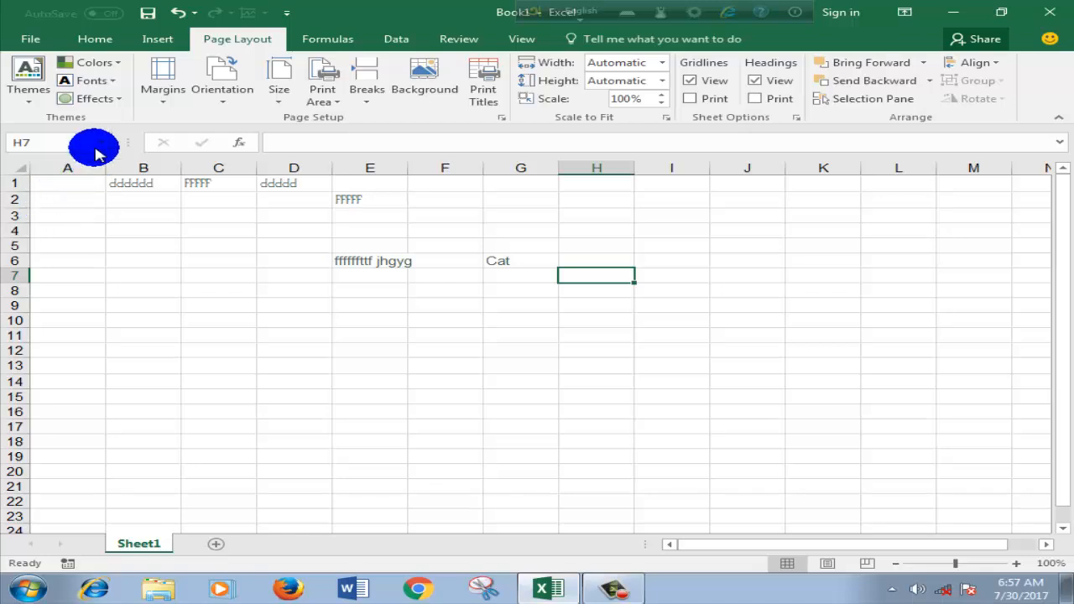
Step: Set the workbook's theme effects to Smokey Glass
click(119, 103)
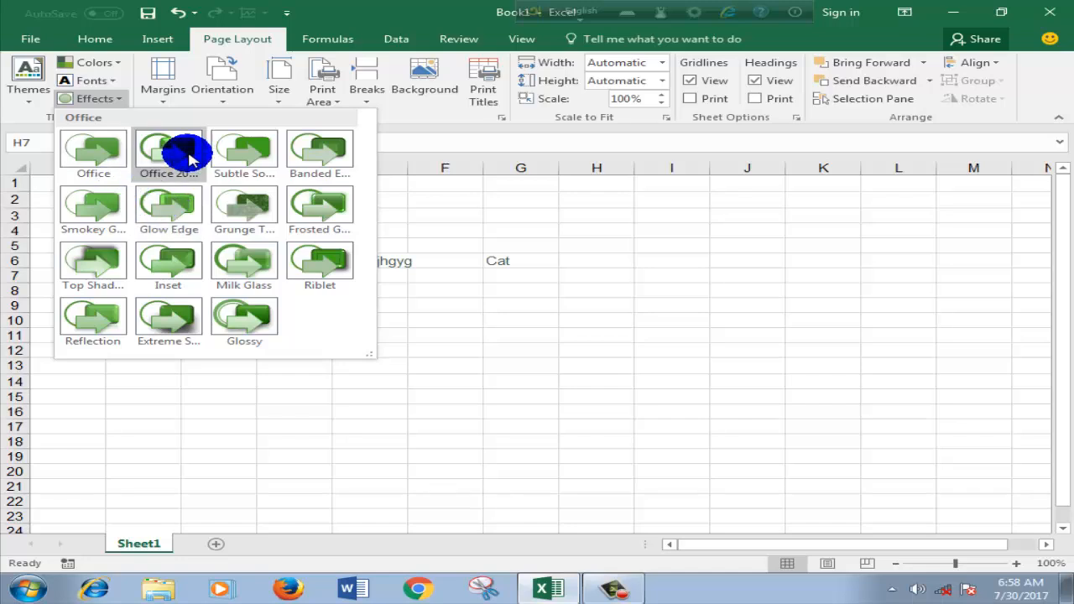
click(91, 204)
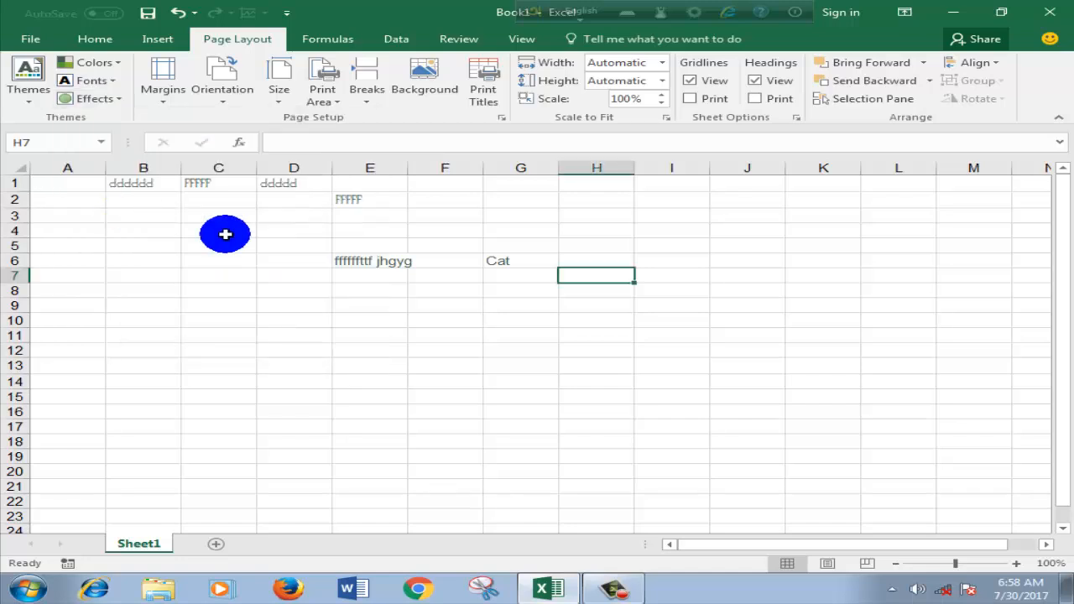
Step: Select cells A1 to F7 and set the workbook's theme effects to Office
click(395, 292)
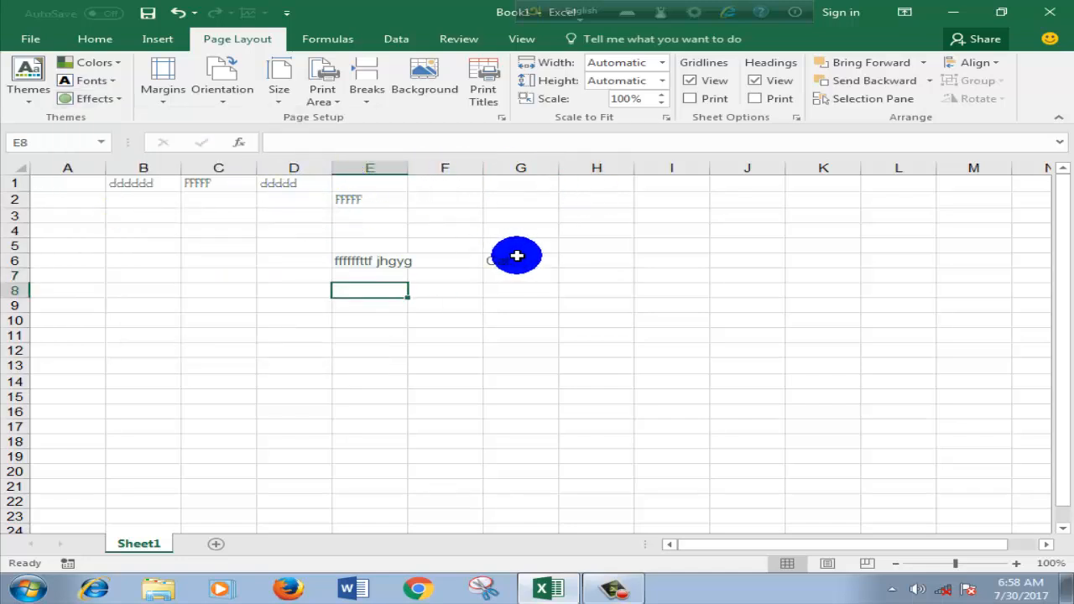
click(517, 256)
drag(43, 185, 448, 277)
click(122, 98)
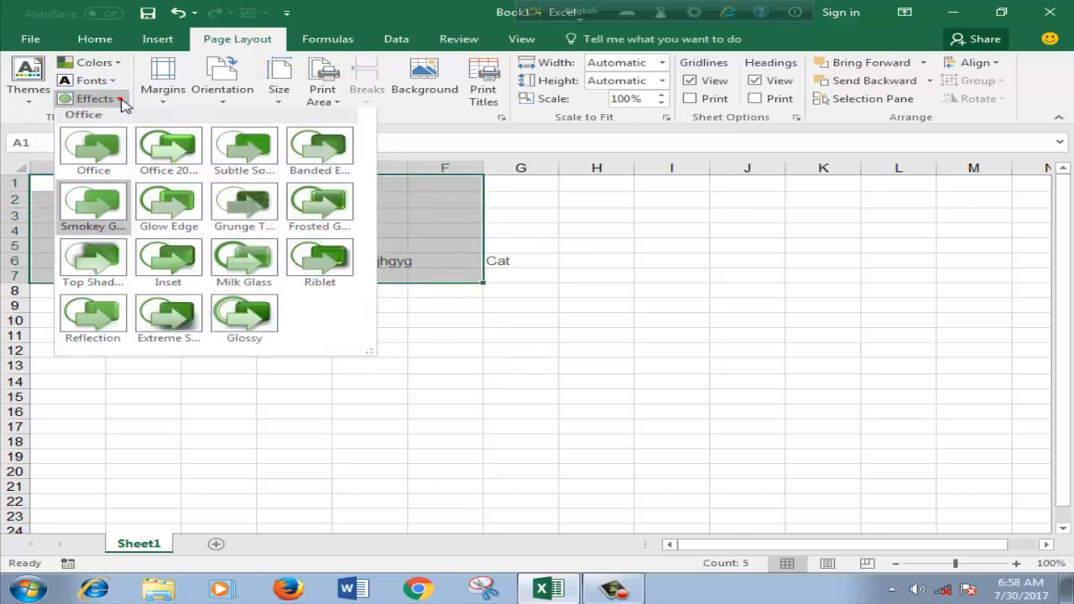
click(113, 146)
click(457, 308)
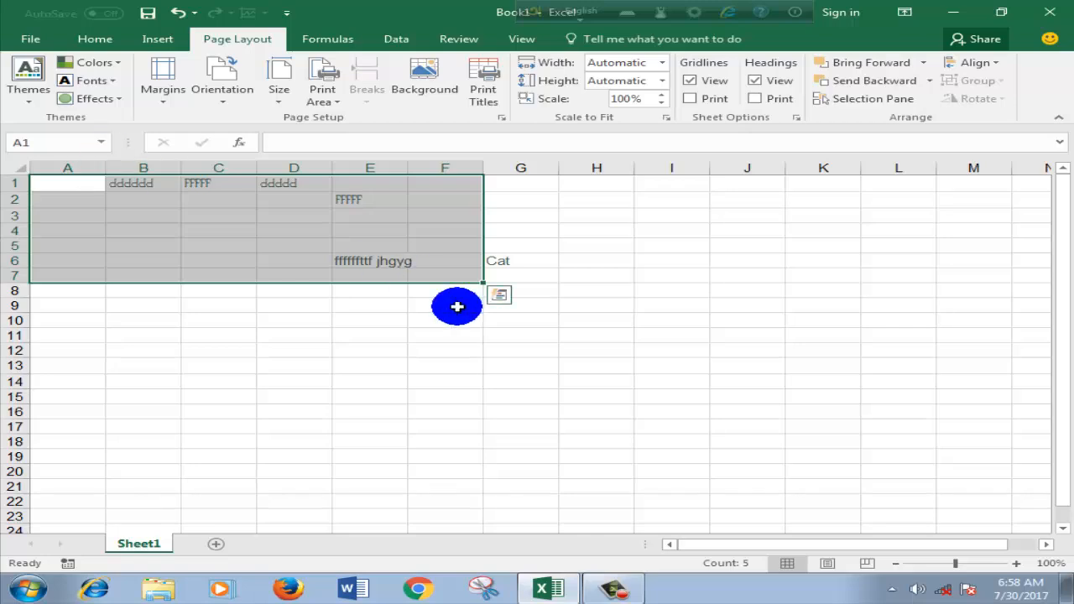
click(294, 305)
click(328, 281)
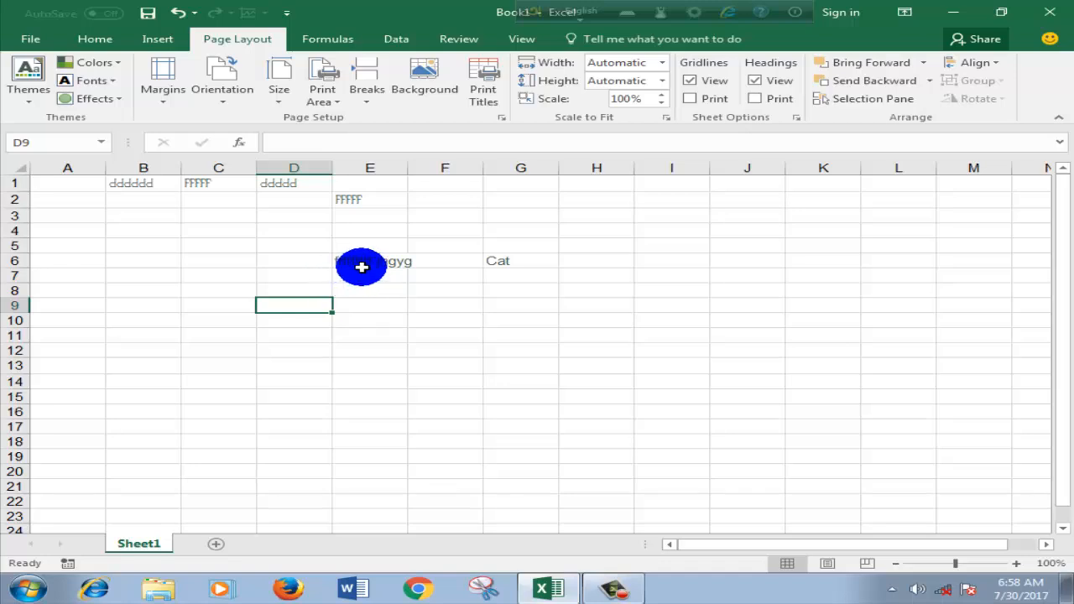
click(705, 336)
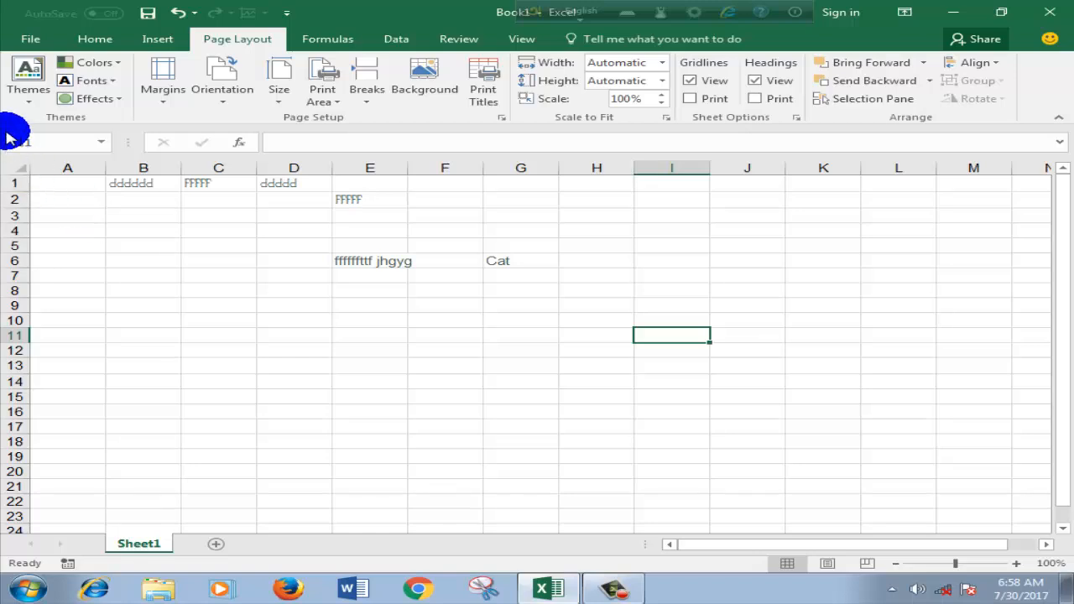
Step: Review the available margin presets, and examine the sheet's current margins in the print preview with margin guides shown
click(163, 97)
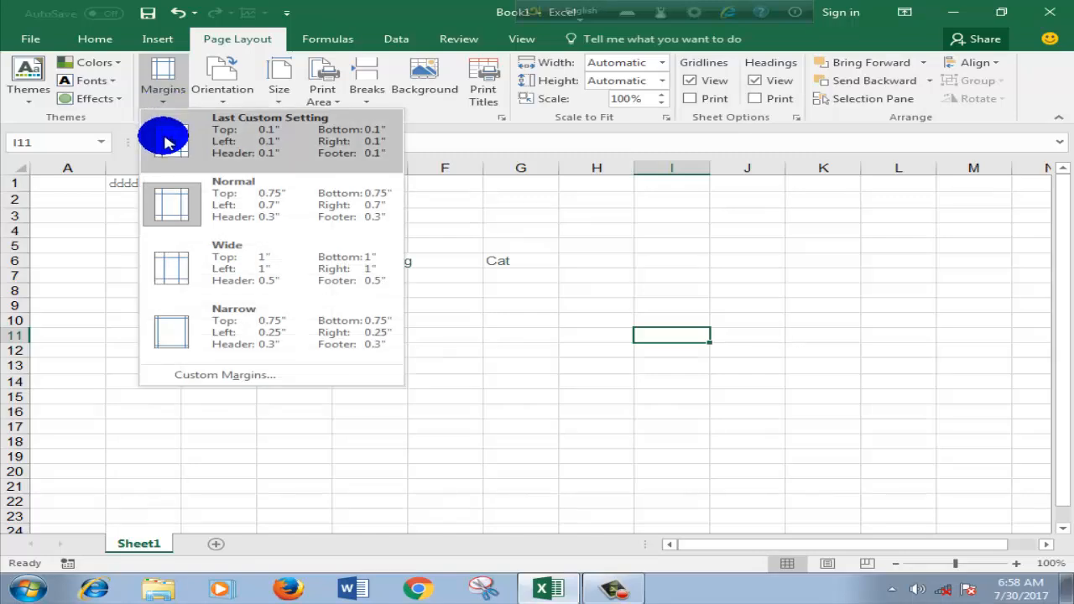
click(706, 275)
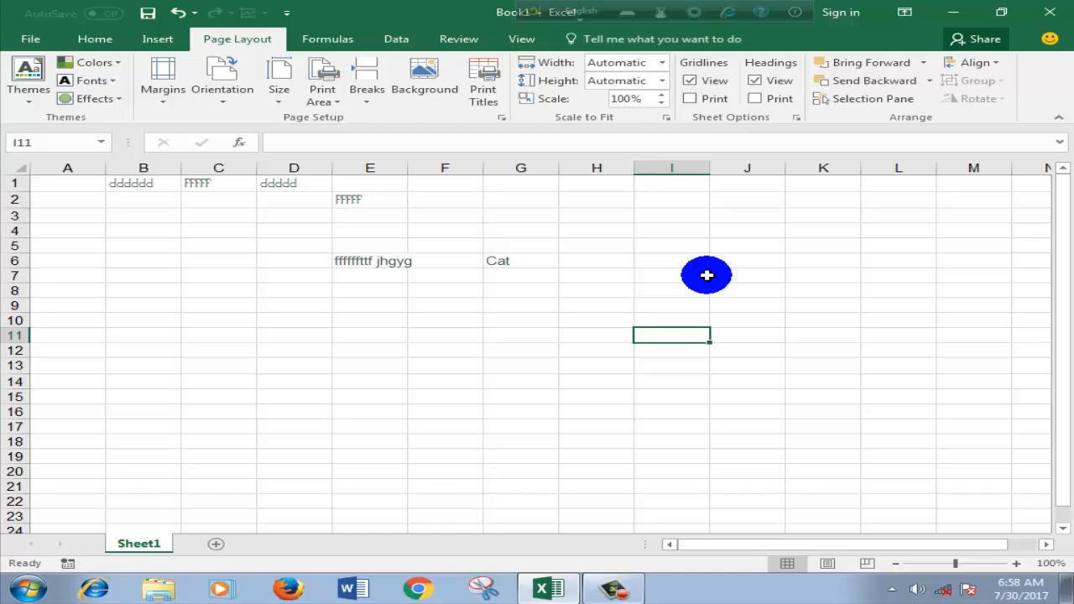
click(167, 106)
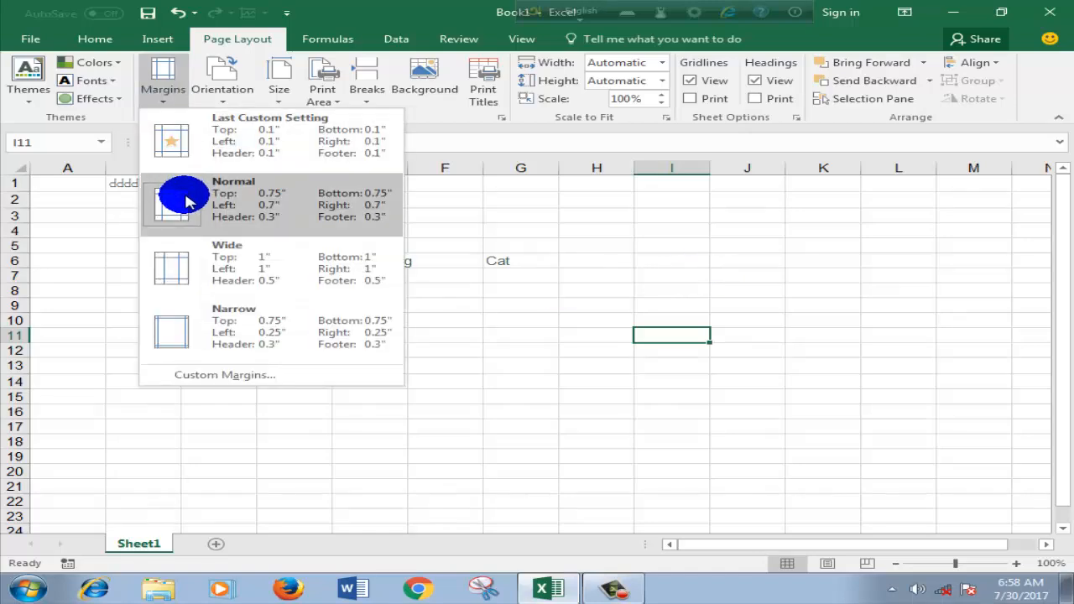
click(529, 235)
click(13, 36)
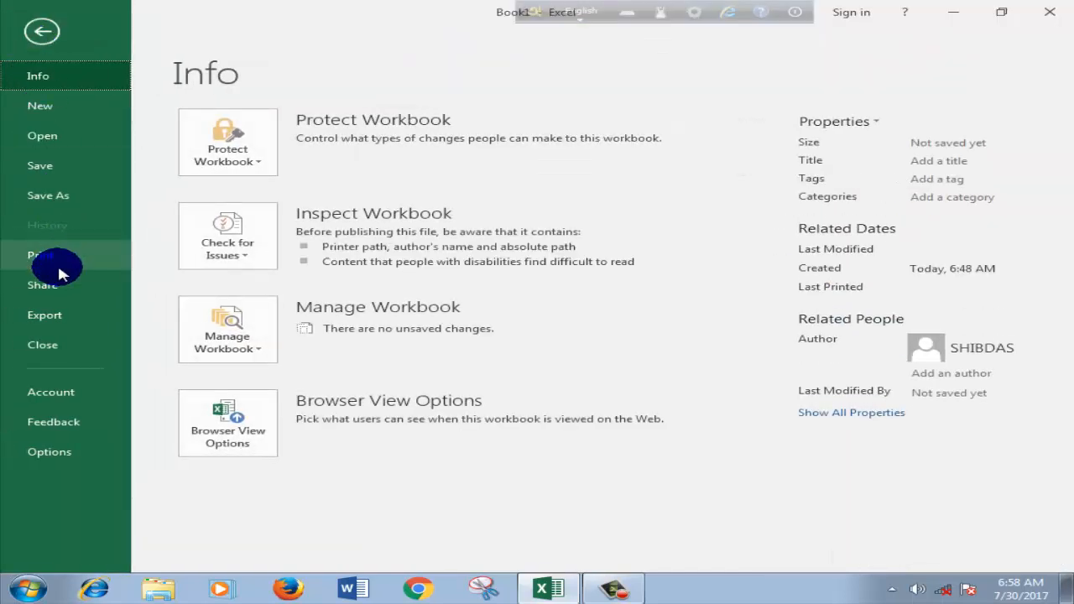
click(57, 265)
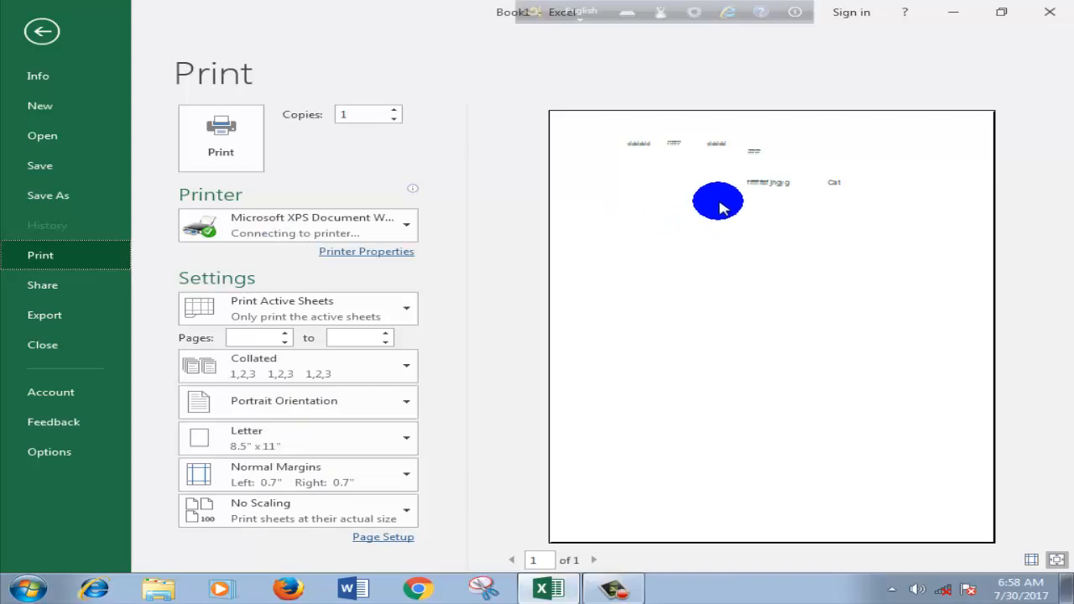
click(1029, 560)
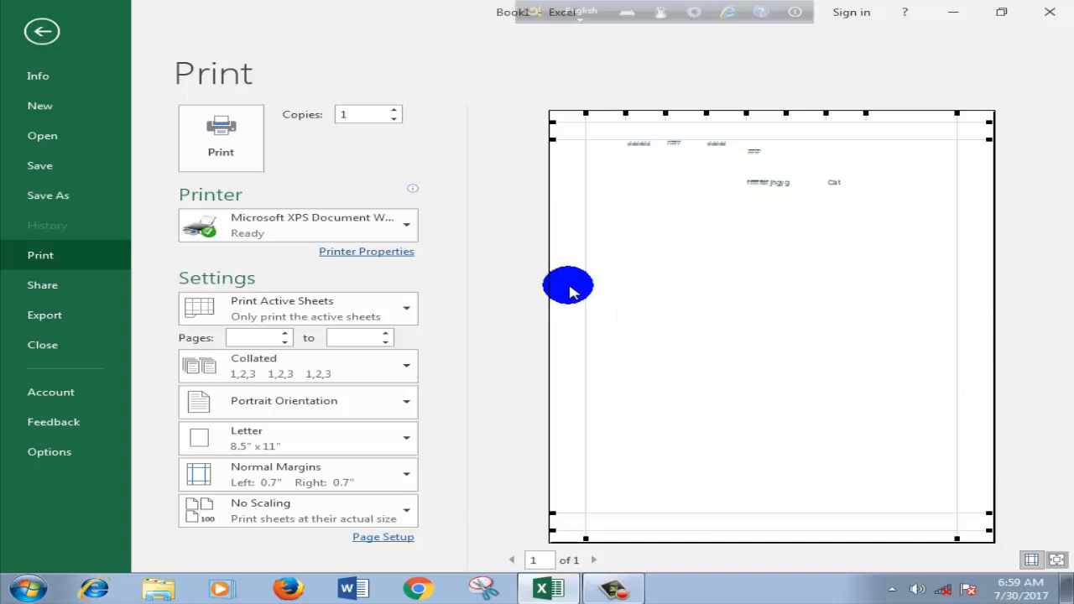
click(35, 32)
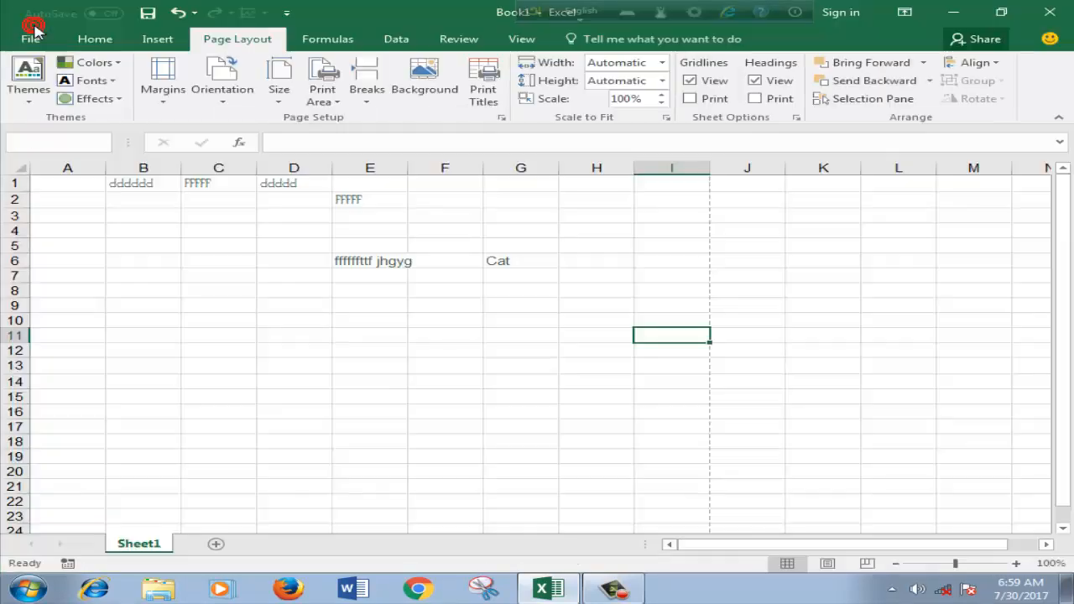
Step: Apply the Narrow margin preset to the sheet and check its page margins in the print preview
click(167, 112)
click(186, 349)
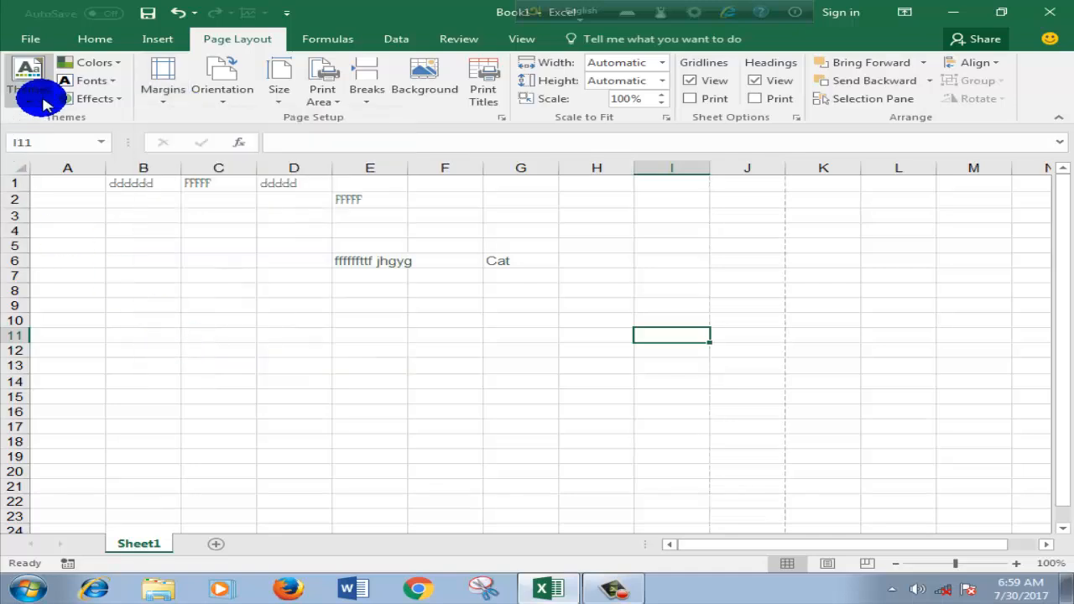
click(34, 37)
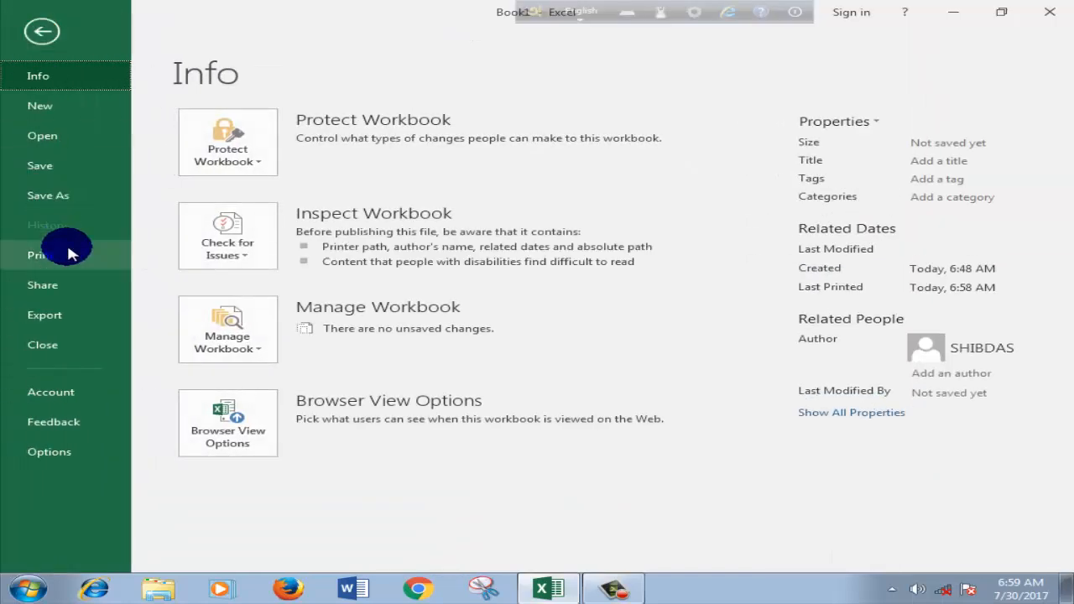
click(66, 256)
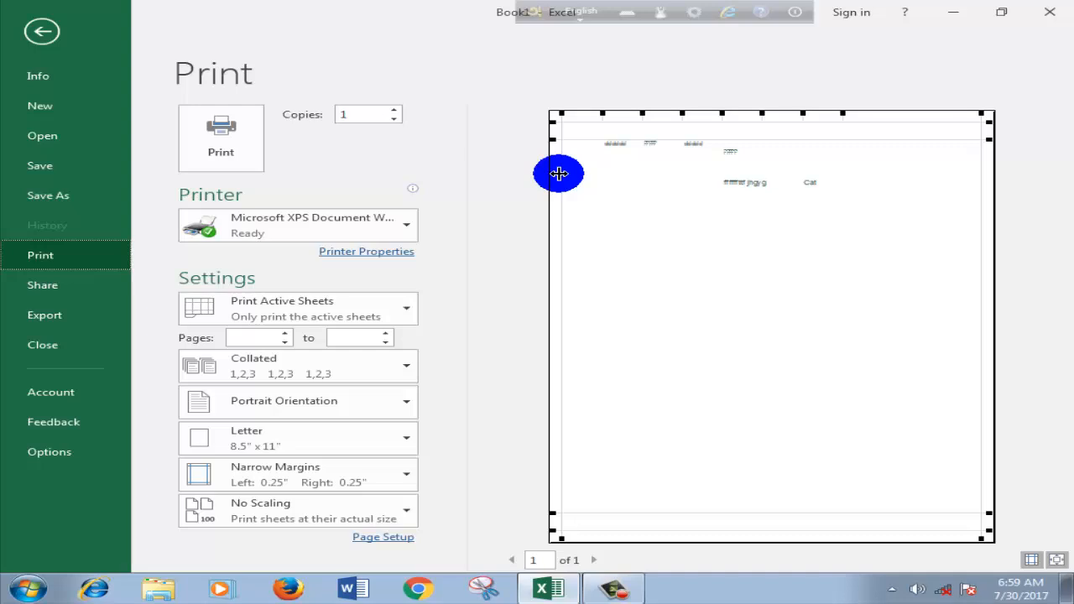
click(1055, 560)
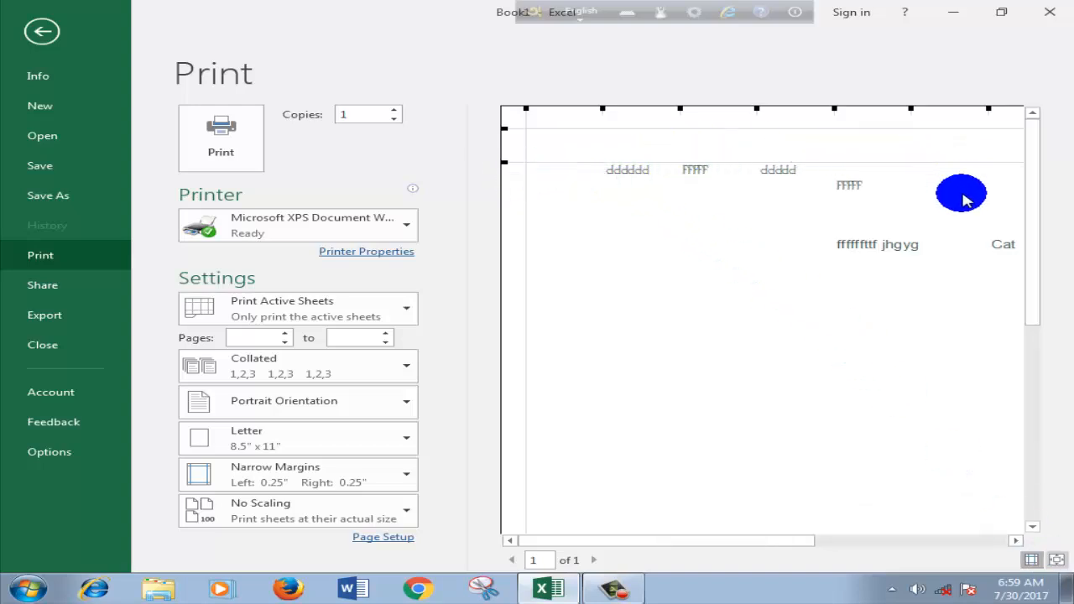
mouse_move(776, 543)
mouse_down()
mouse_move(995, 545)
mouse_move(764, 543)
mouse_up()
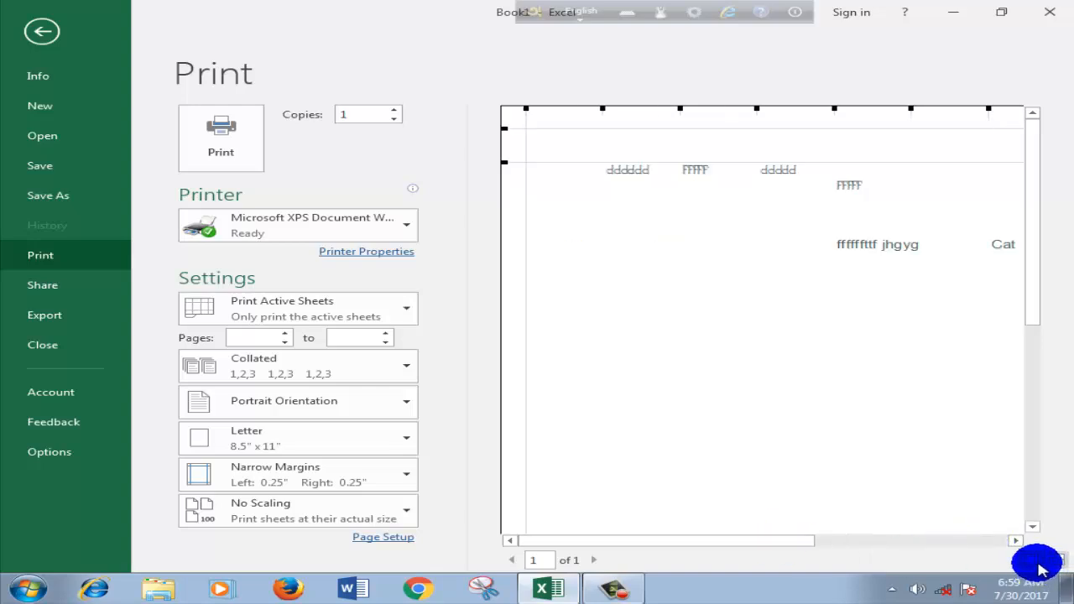
click(1055, 564)
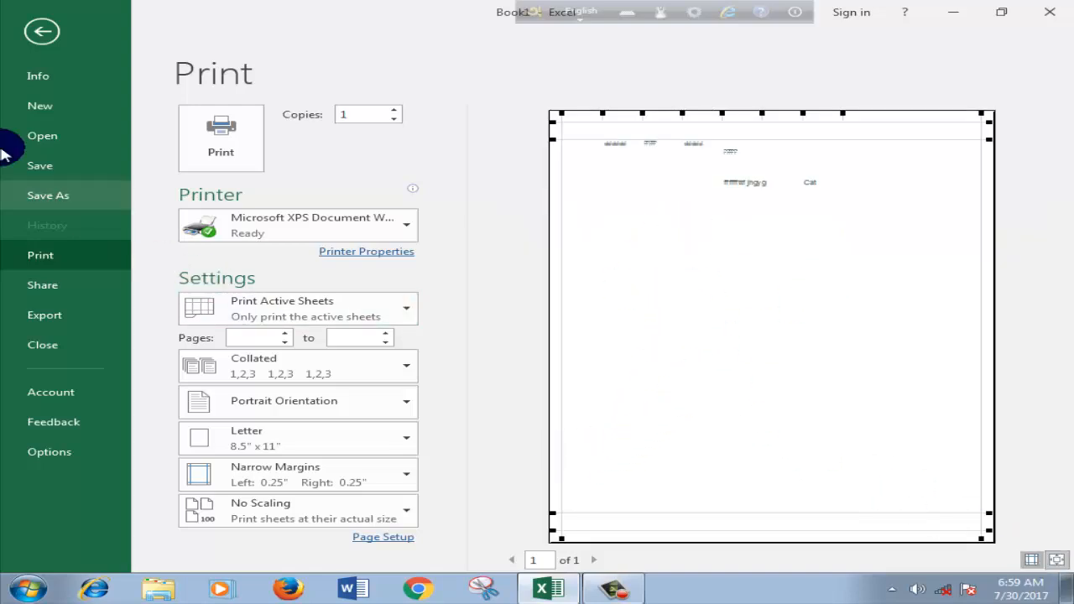
click(33, 38)
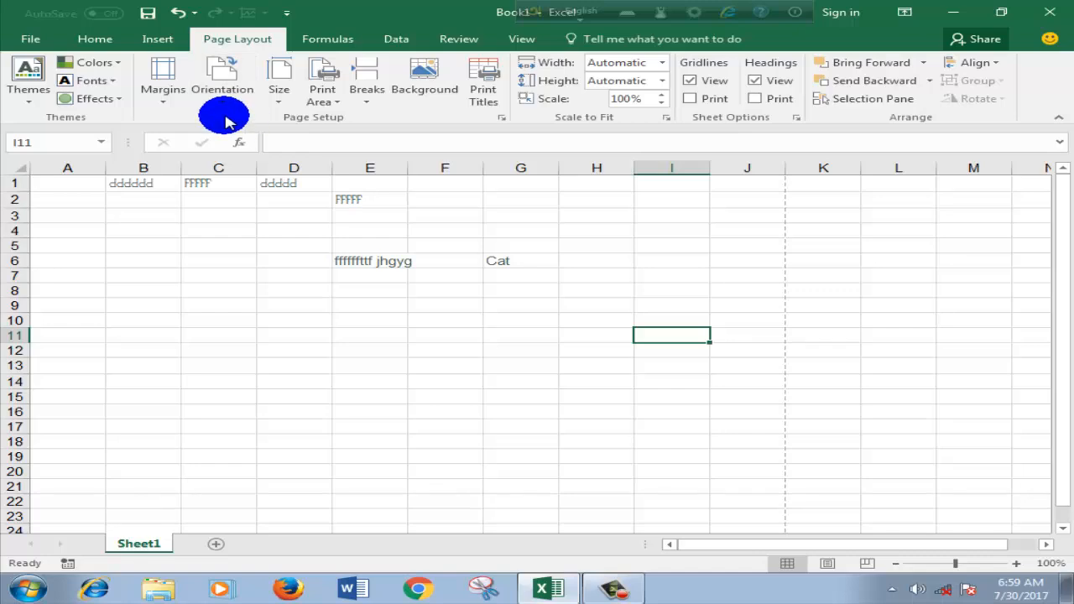
Step: Inspect the custom margin settings in Page Setup and preview the printout from there
click(158, 105)
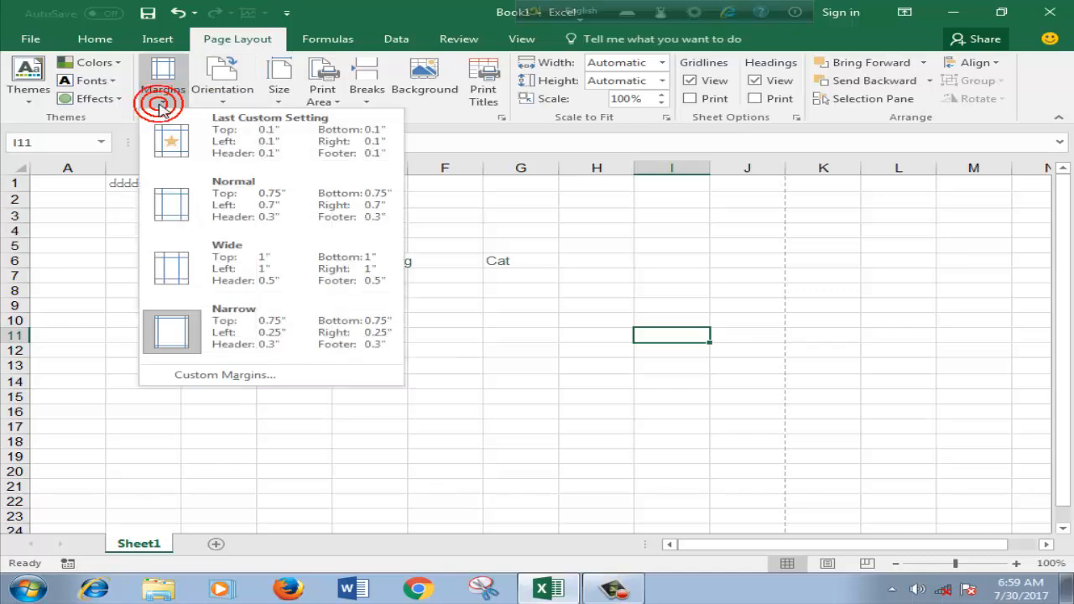
click(217, 377)
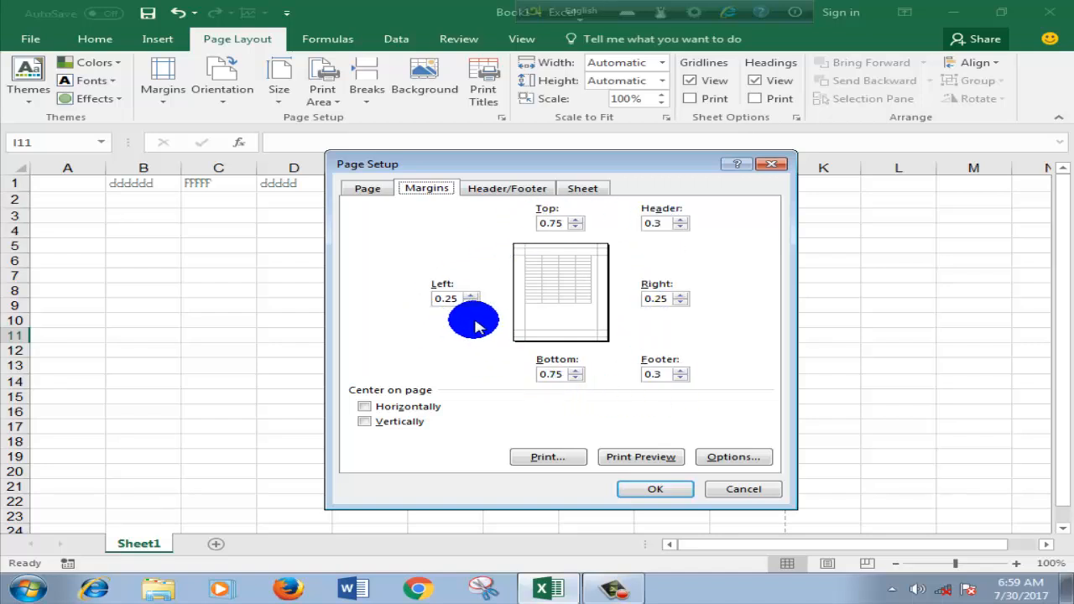
click(670, 463)
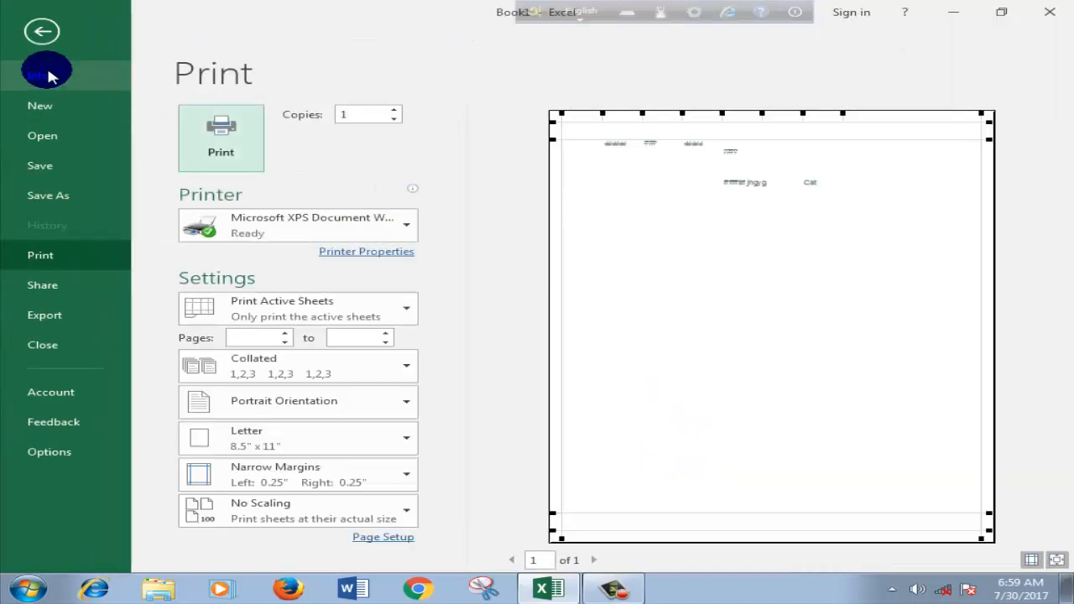
click(42, 31)
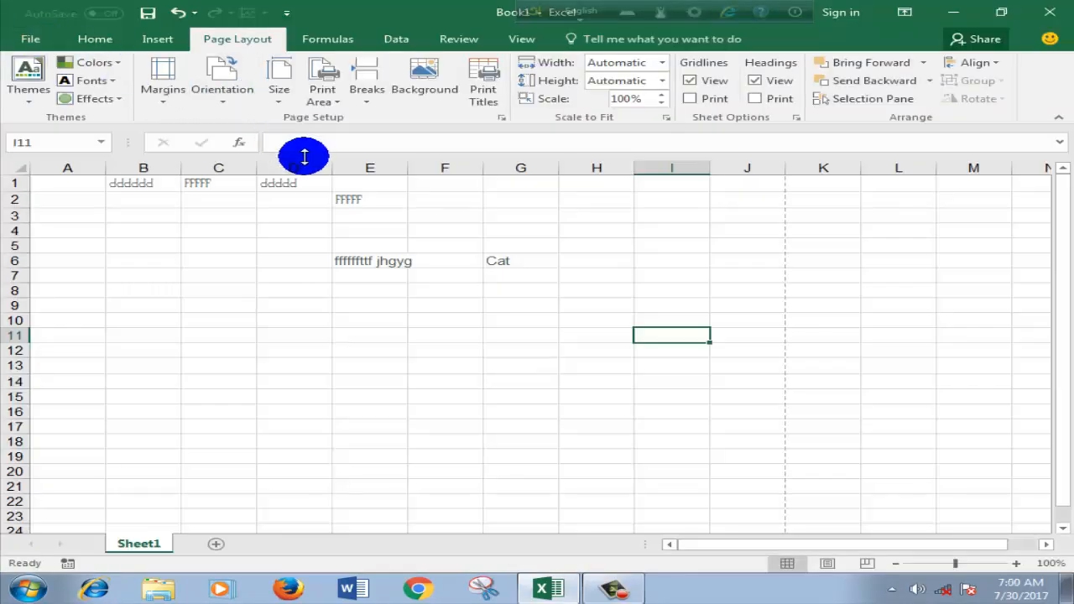
click(772, 249)
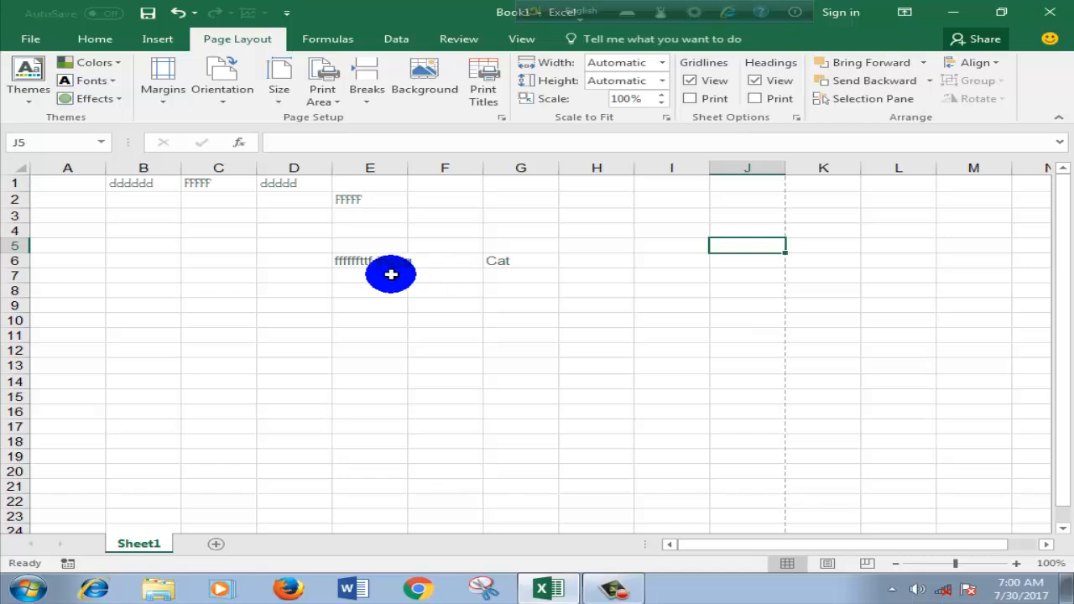
Step: Change the page orientation to Landscape and check the layout in the print preview
click(229, 104)
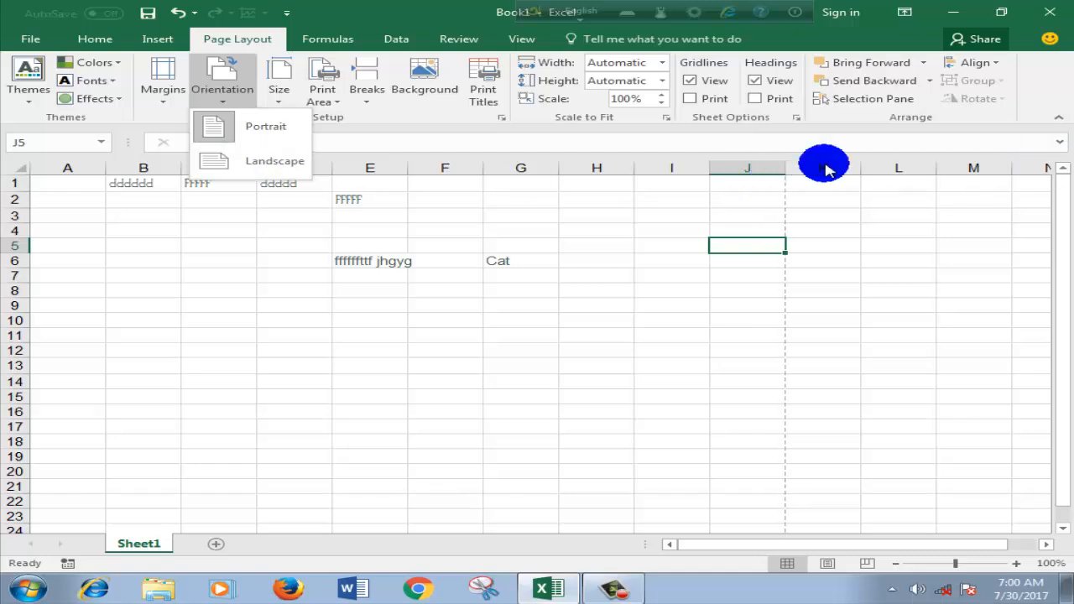
click(287, 163)
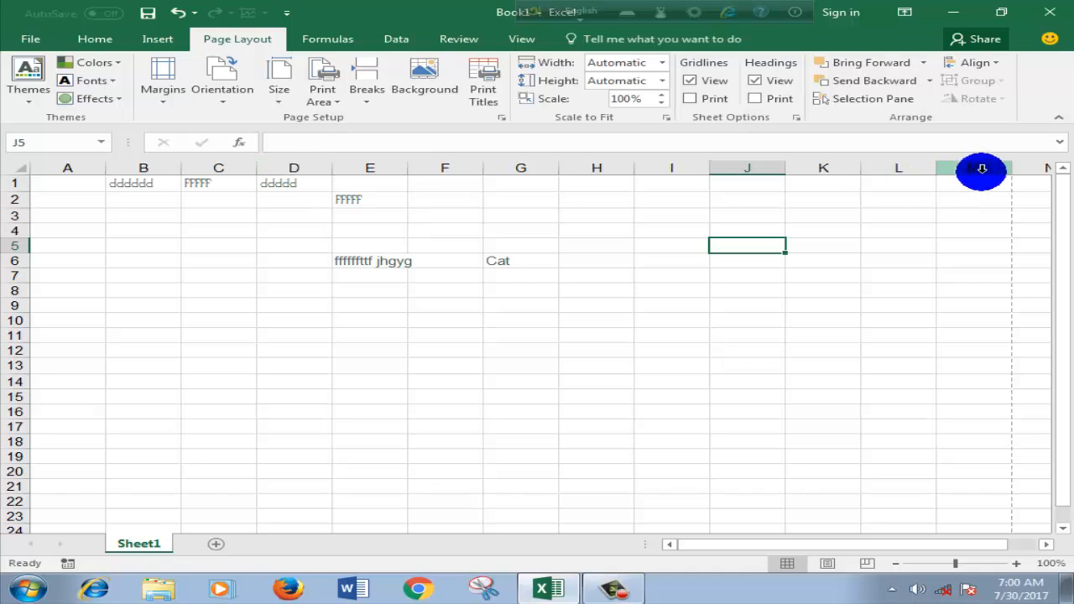
click(30, 38)
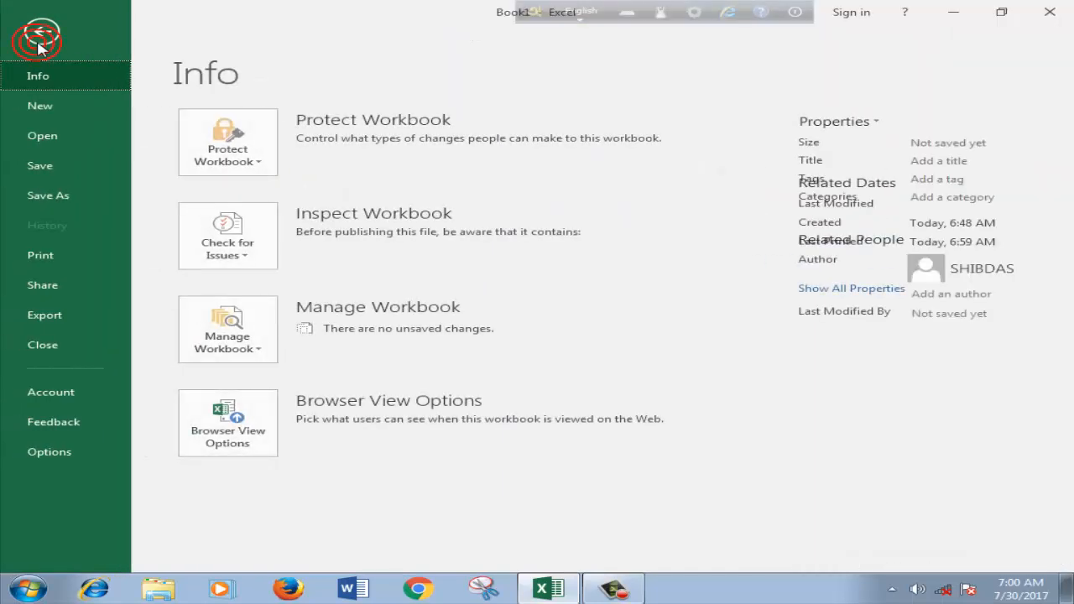
click(61, 259)
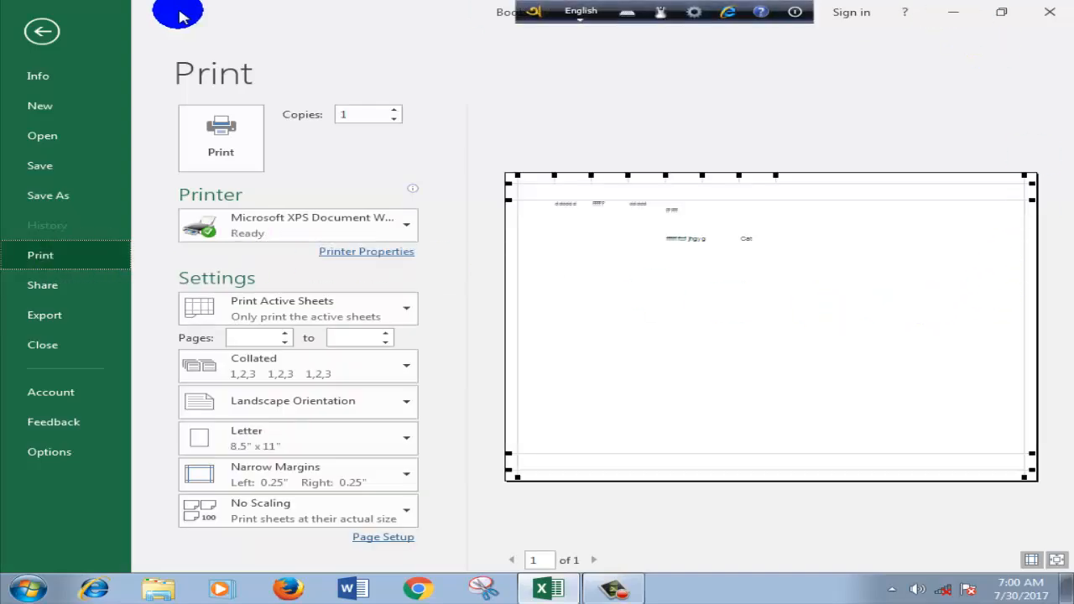
click(51, 32)
click(657, 289)
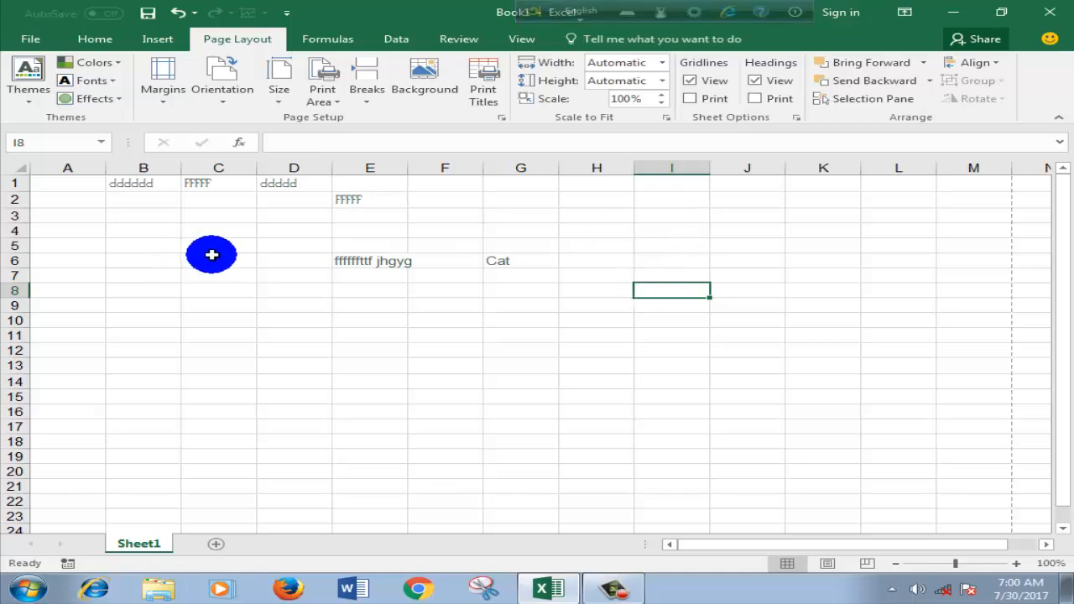
Step: Try the Letter Small paper size, and set the sheet's paper size to Tabloid (11" x 17")
click(282, 90)
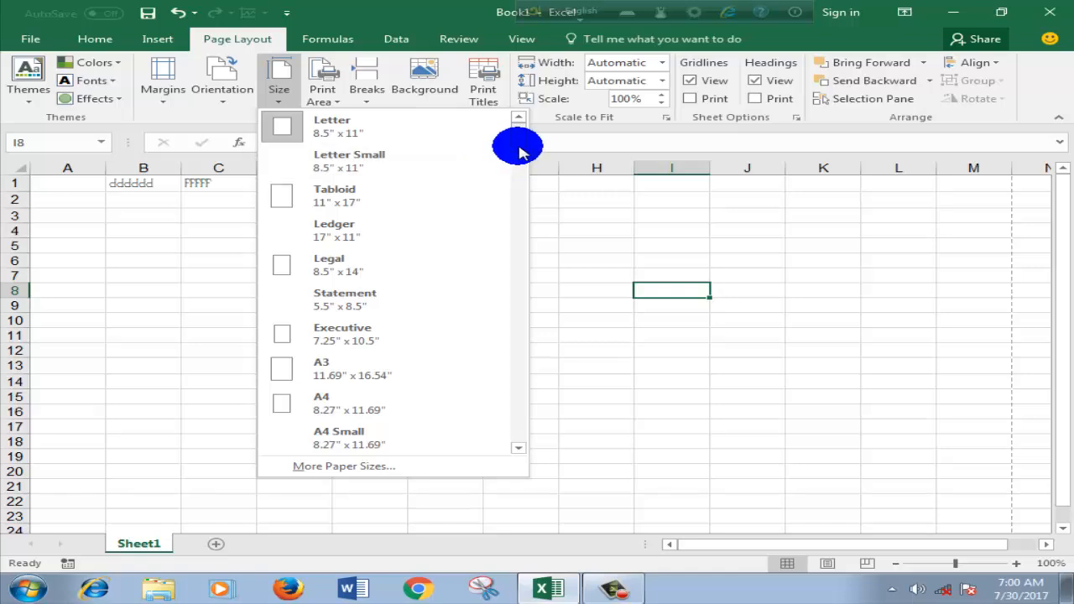
drag(517, 145, 515, 122)
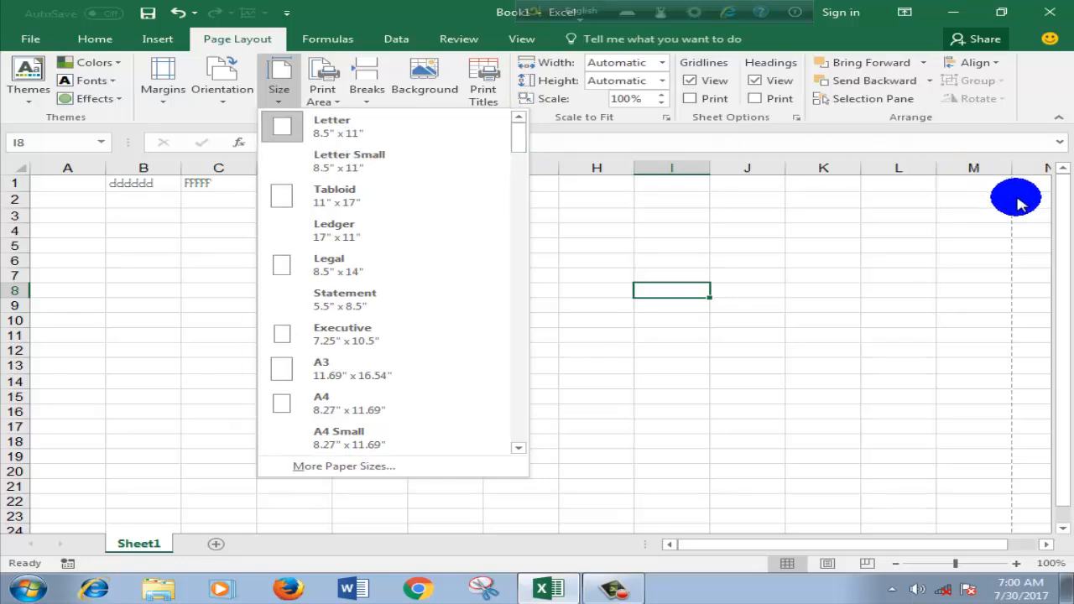
click(388, 176)
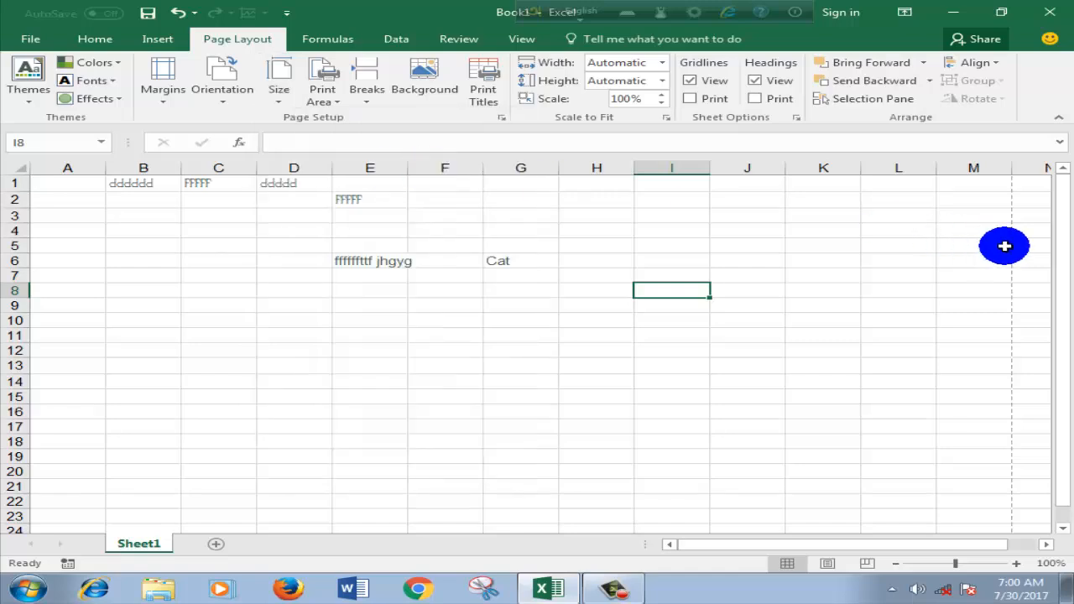
drag(730, 546, 805, 546)
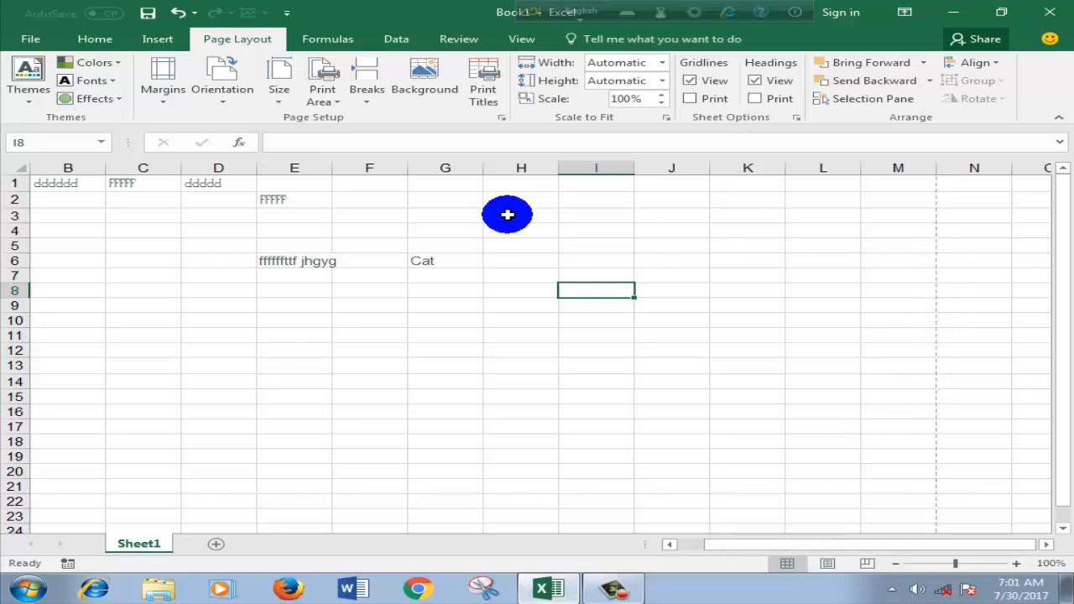
click(280, 108)
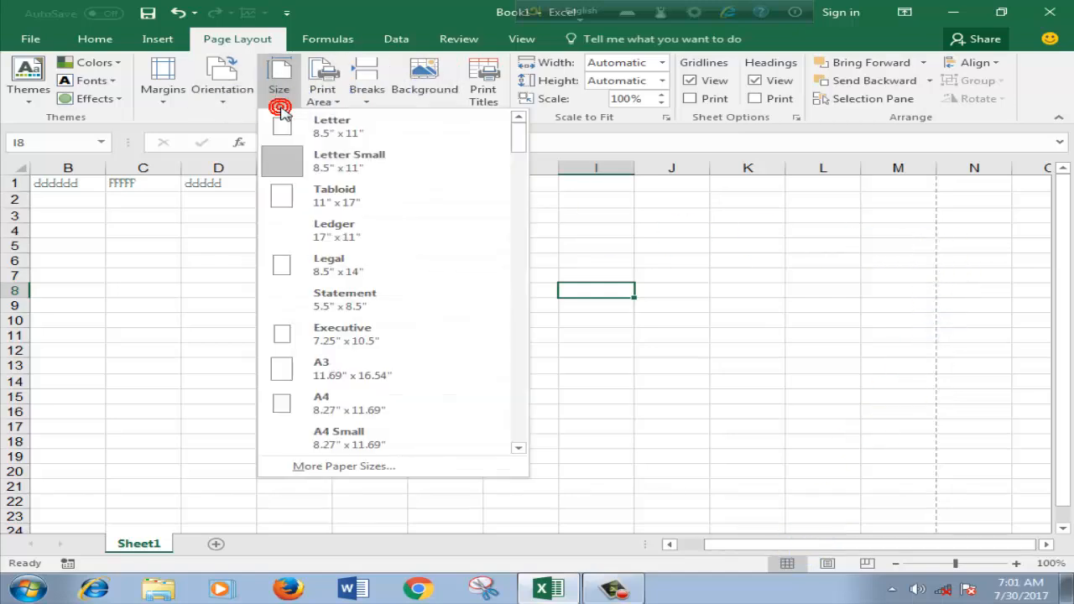
click(375, 212)
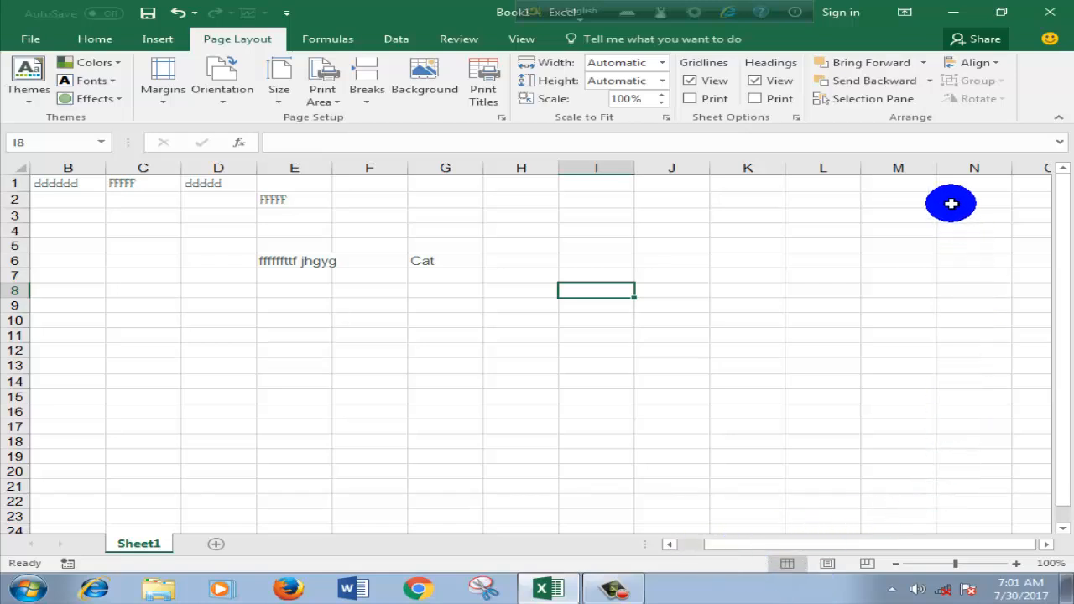
Step: Check how the sheet fits on Tabloid paper in the print preview, and return to the worksheet
drag(744, 543, 696, 542)
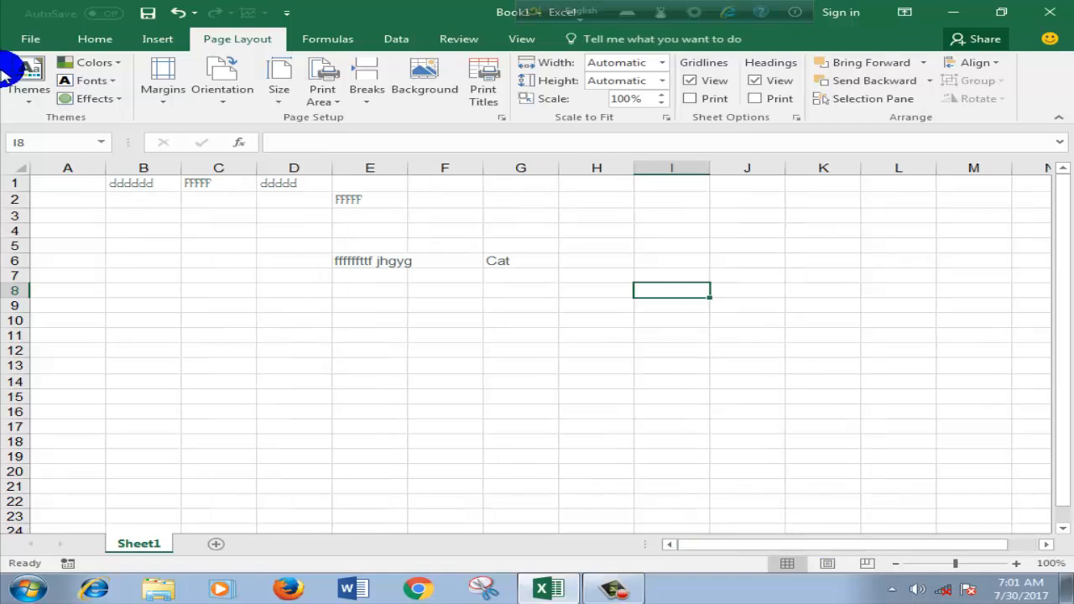
click(31, 40)
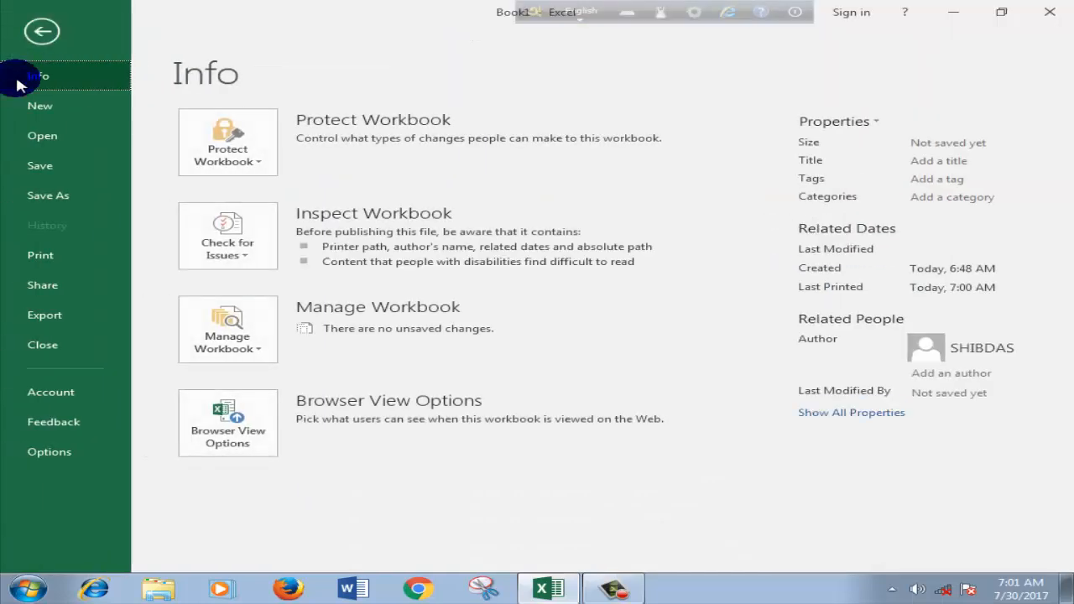
click(40, 256)
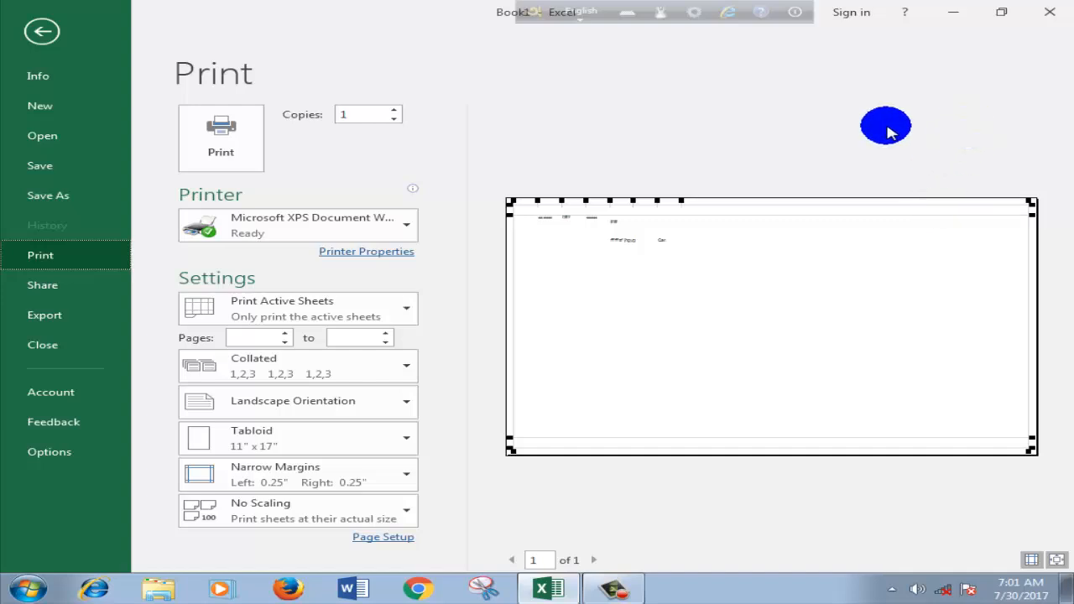
click(46, 32)
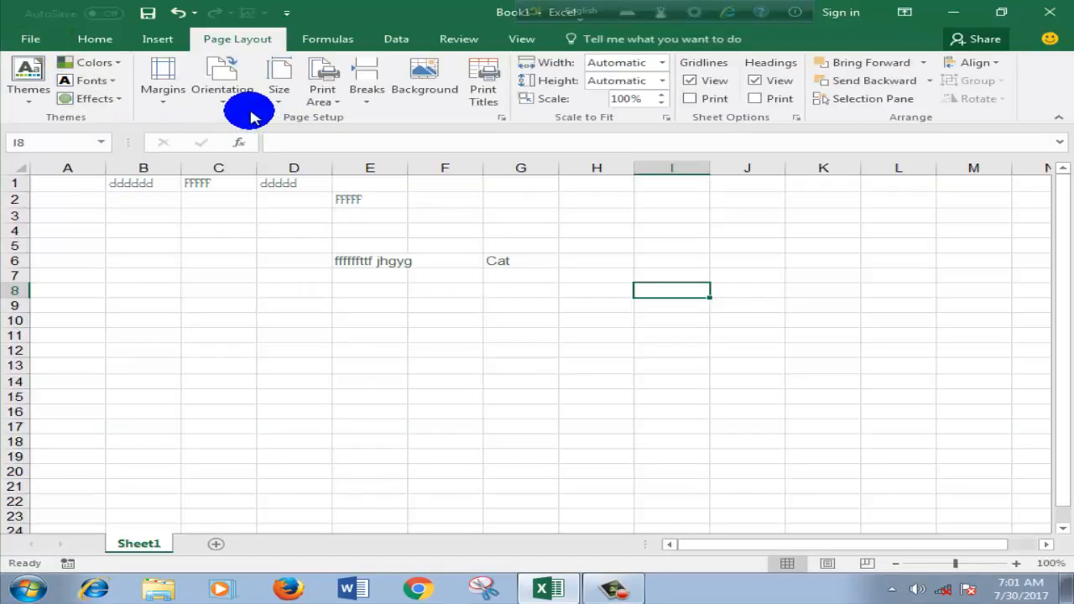
Step: Open the additional paper size settings in Page Setup and review the page, margin, header/footer and sheet options
click(230, 101)
click(282, 108)
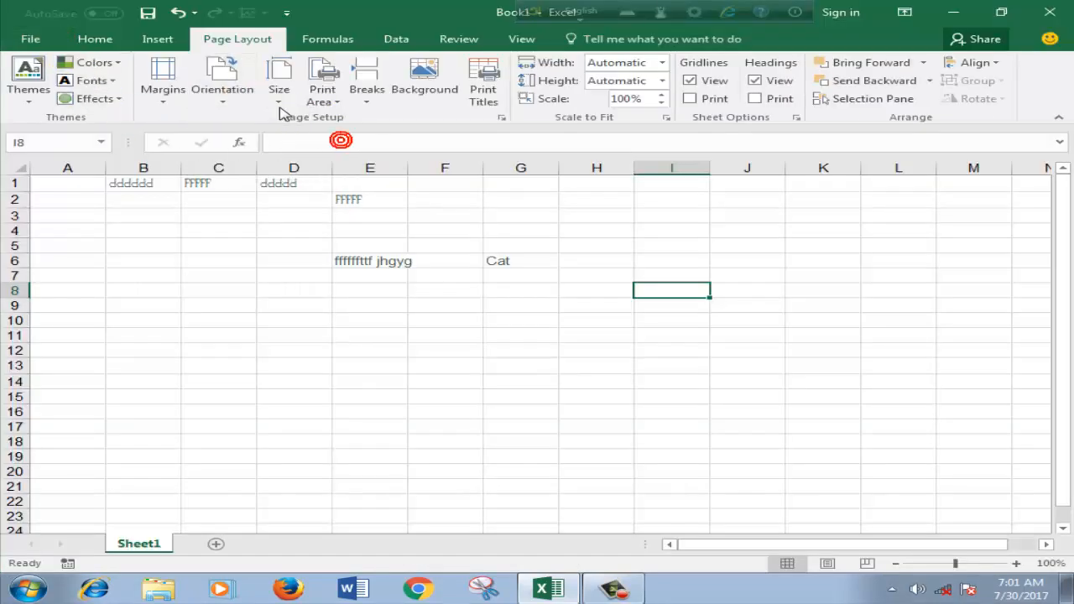
click(277, 99)
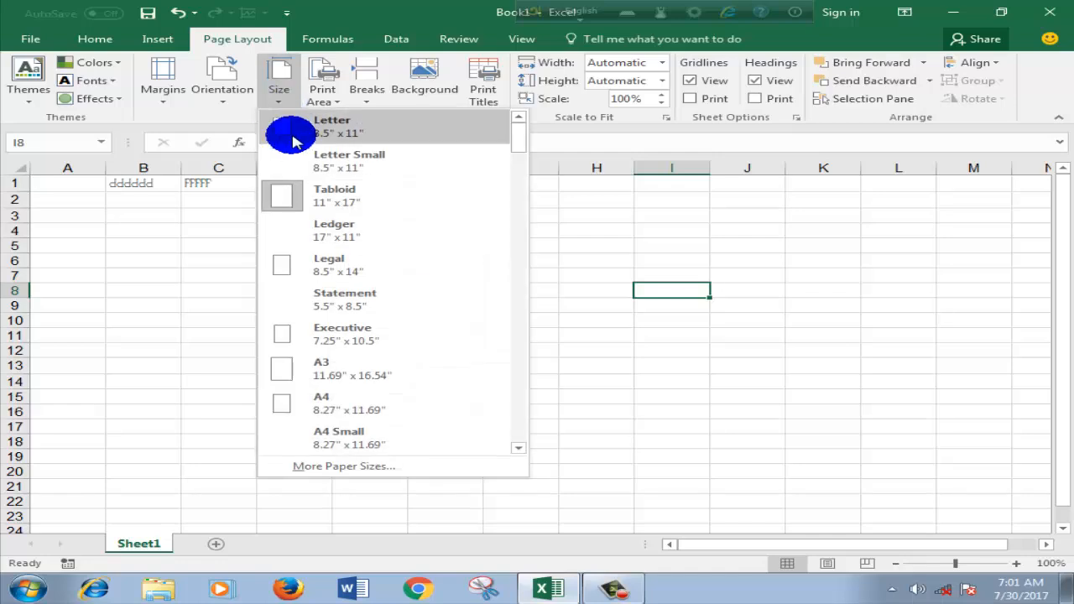
click(344, 466)
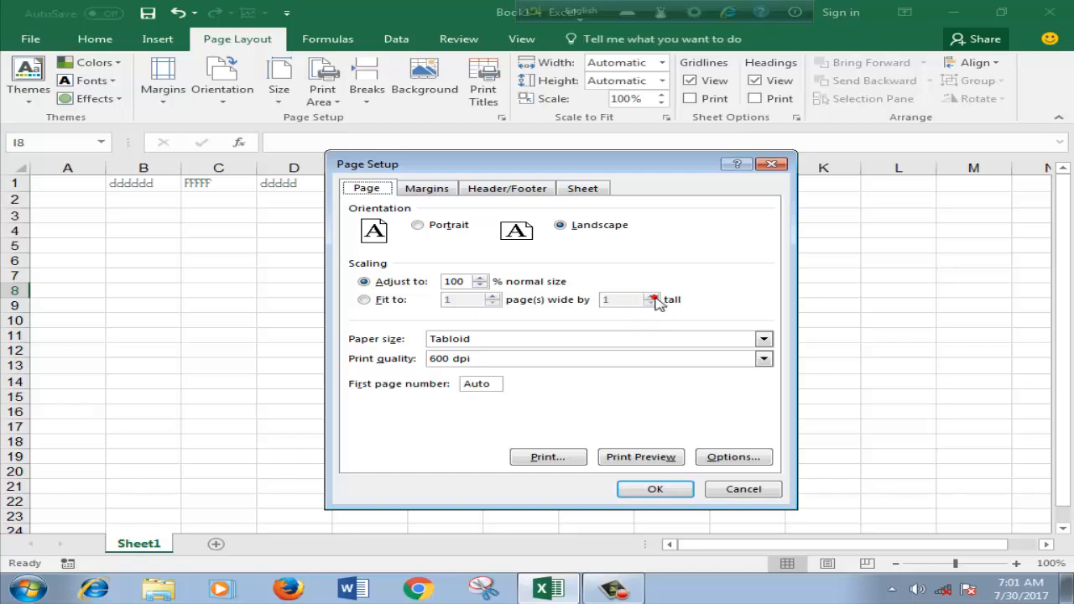
click(423, 191)
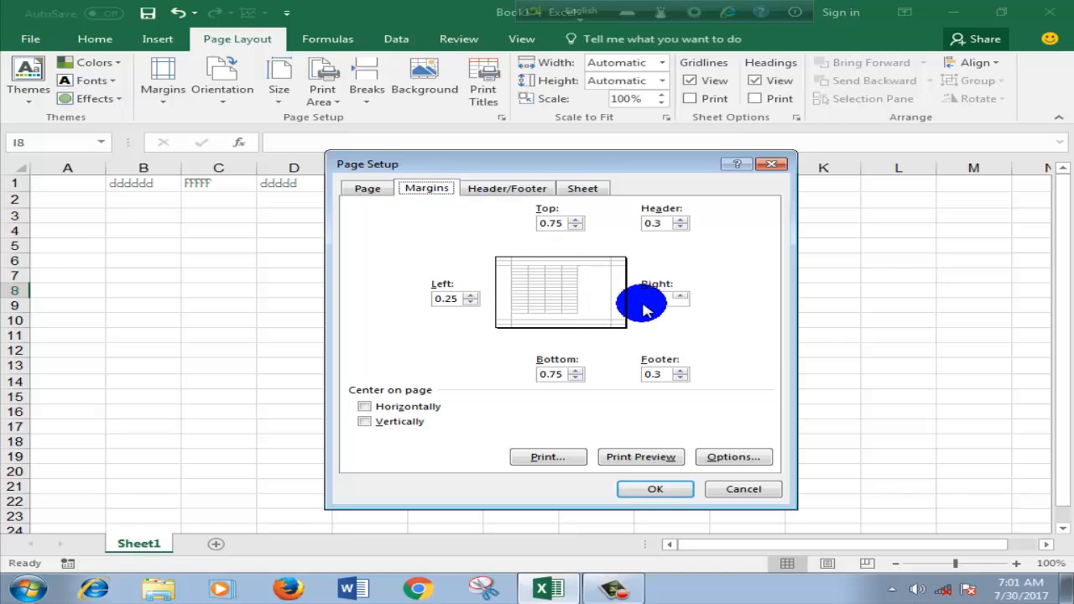
click(487, 191)
click(568, 188)
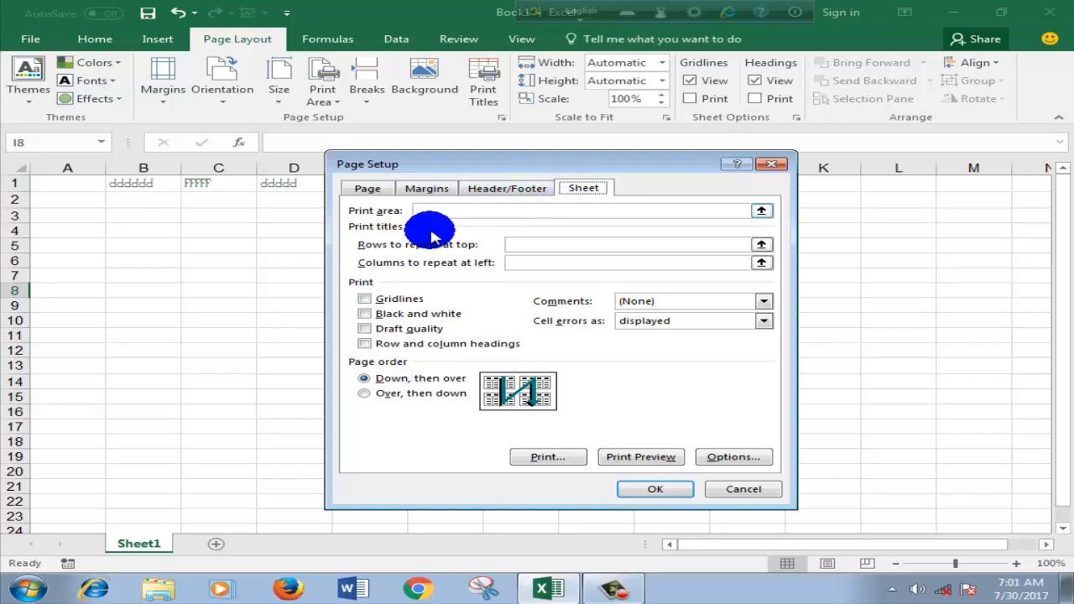
click(369, 189)
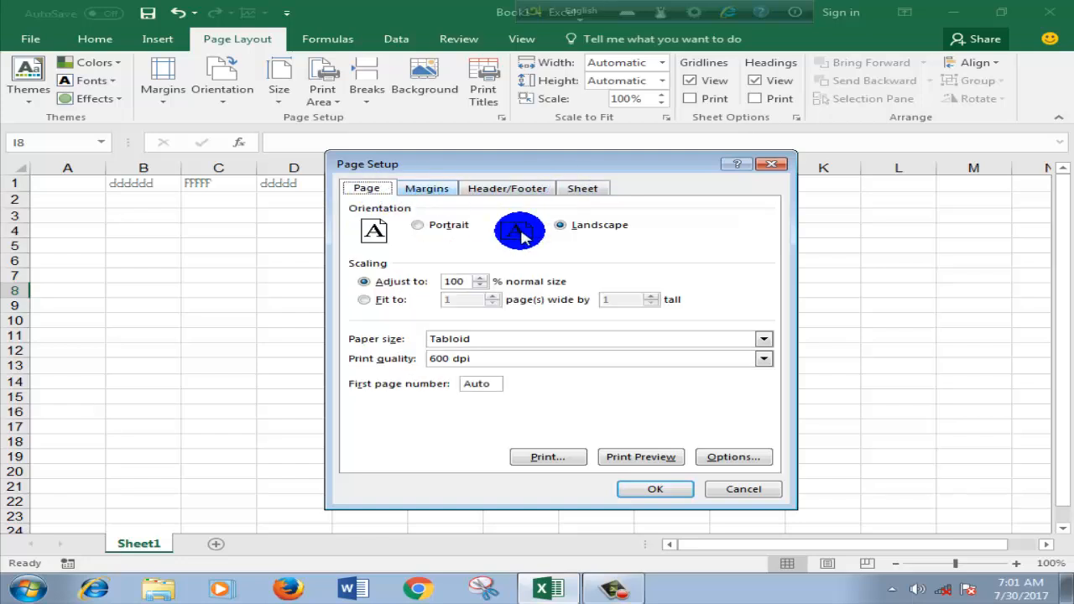
Step: View the printer's document properties from Page Setup, and close both dialogs without changing anything
click(731, 457)
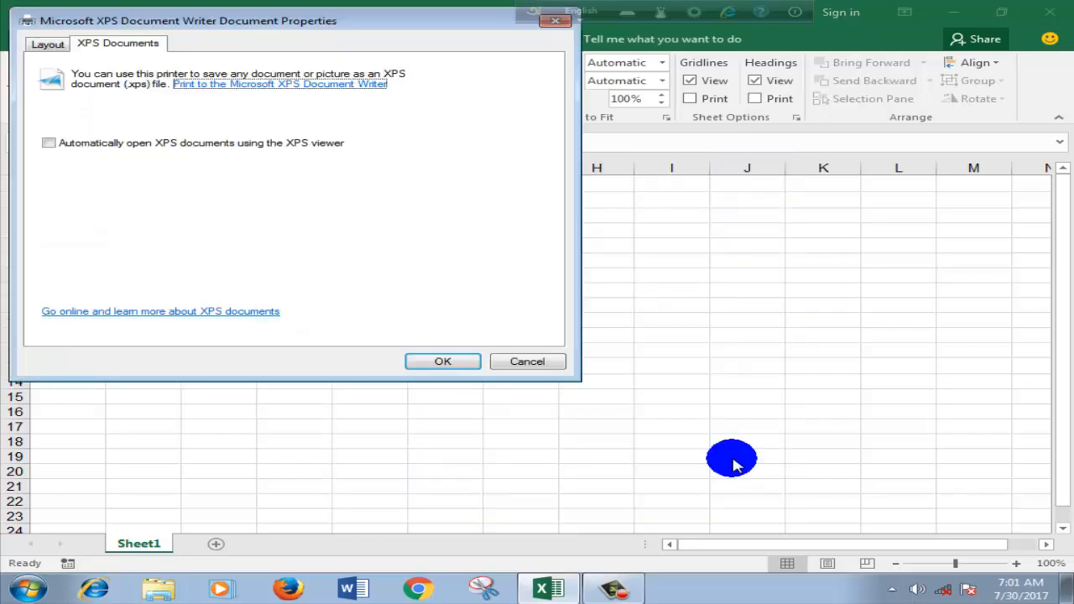
click(553, 16)
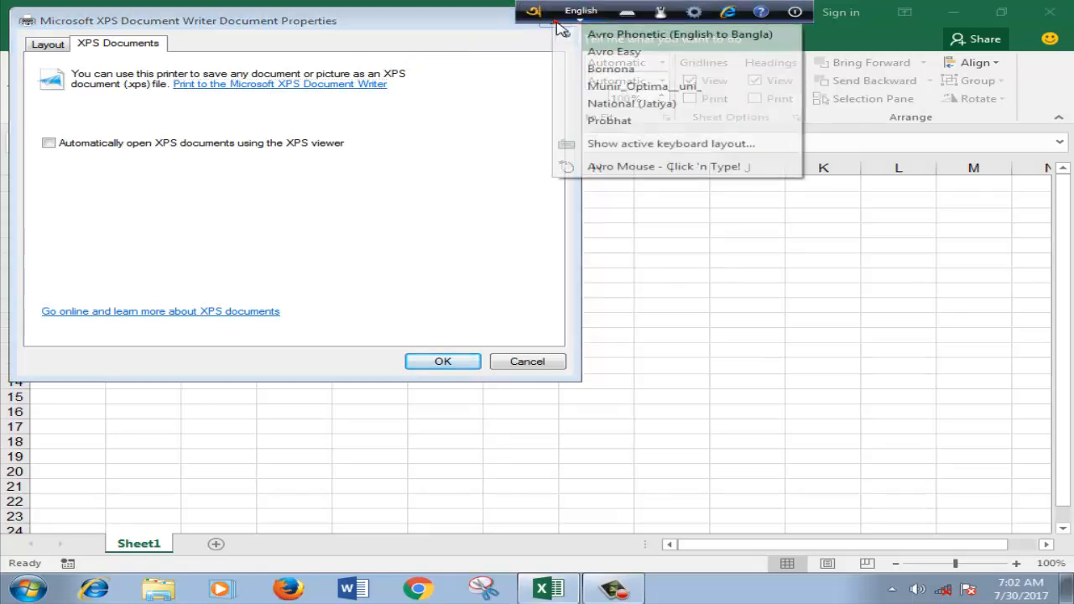
drag(420, 23, 428, 76)
click(555, 74)
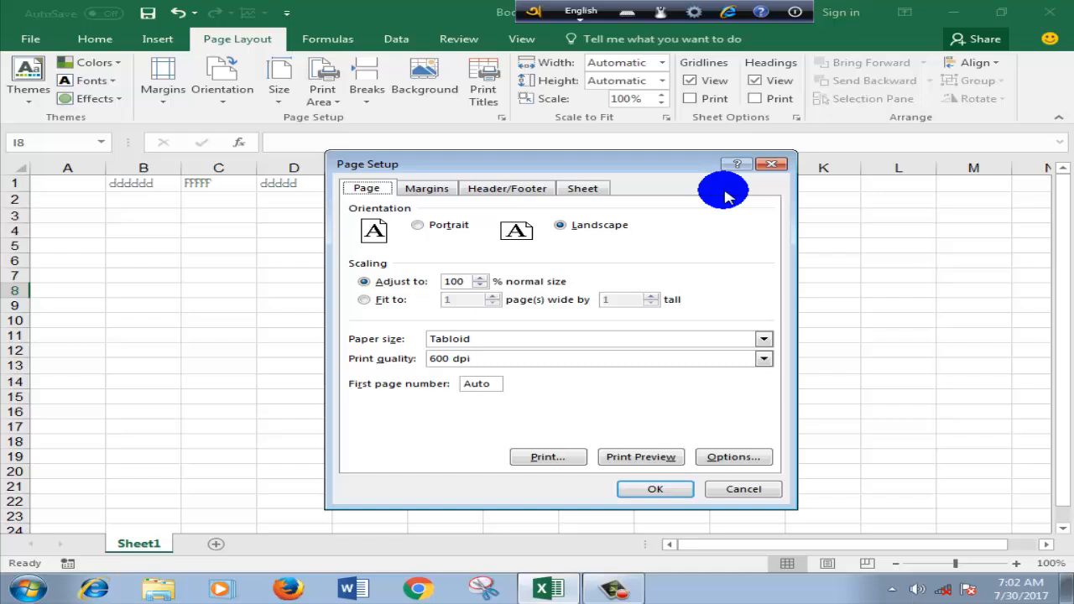
click(771, 164)
Step: Close the Book1 workbook without saving its changes
click(451, 228)
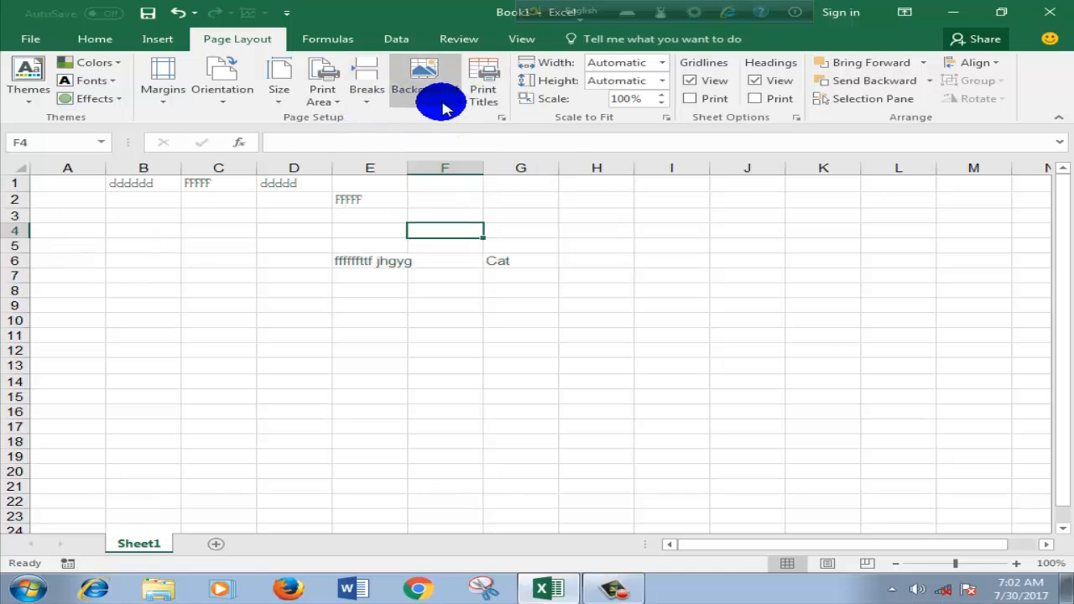
click(1050, 18)
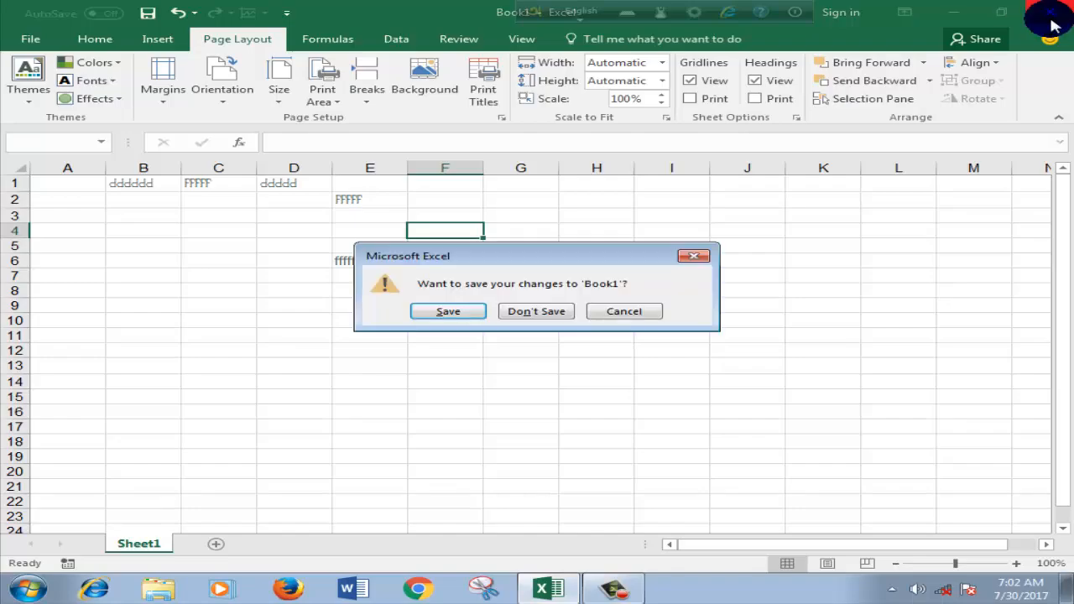
click(532, 310)
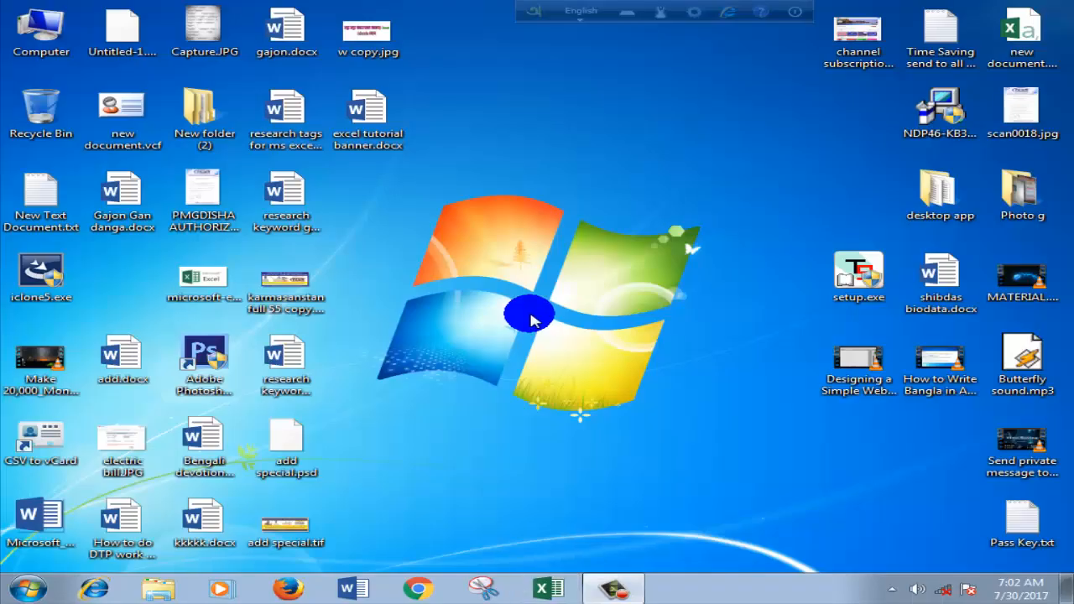
Step: Open the workbook BALENCE SHIT 2014-15.xlsx from the folder K:\drive\SARASWATI COACHING CENTER(Edited)2
double_click(46, 32)
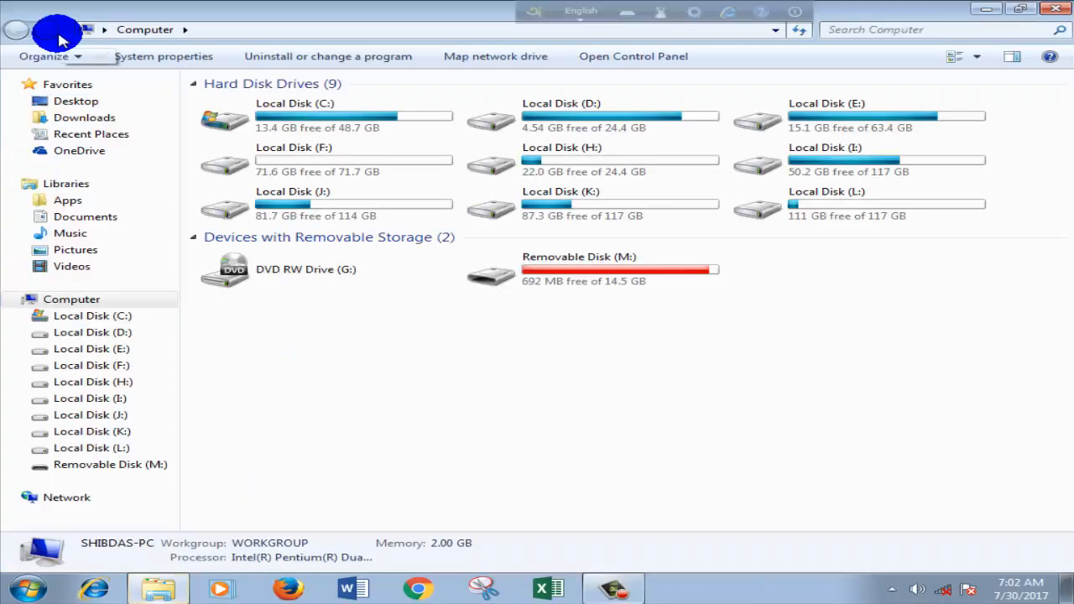
double_click(551, 206)
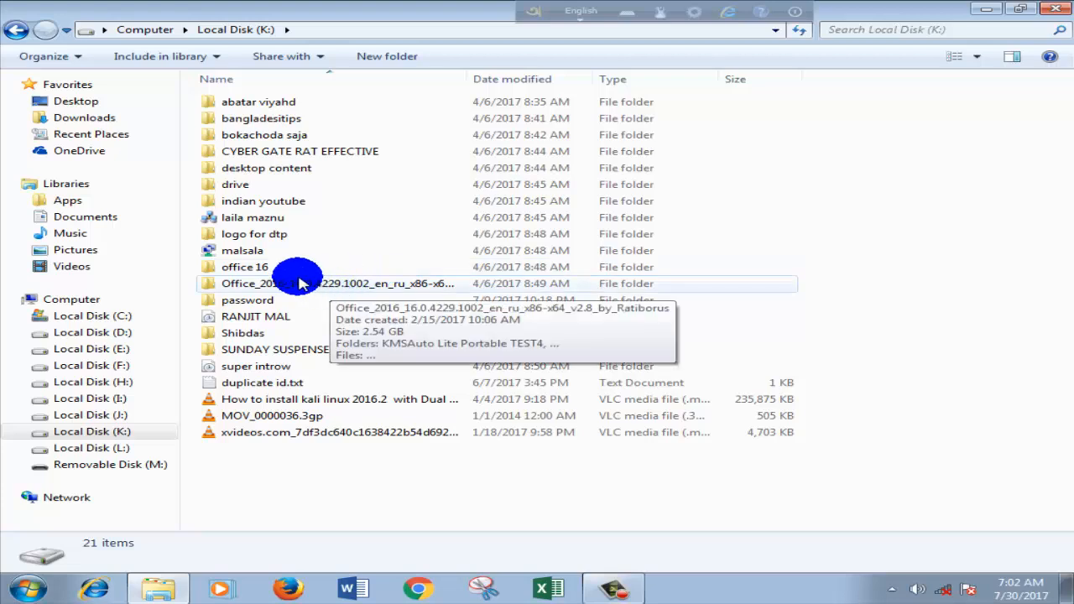
double_click(236, 188)
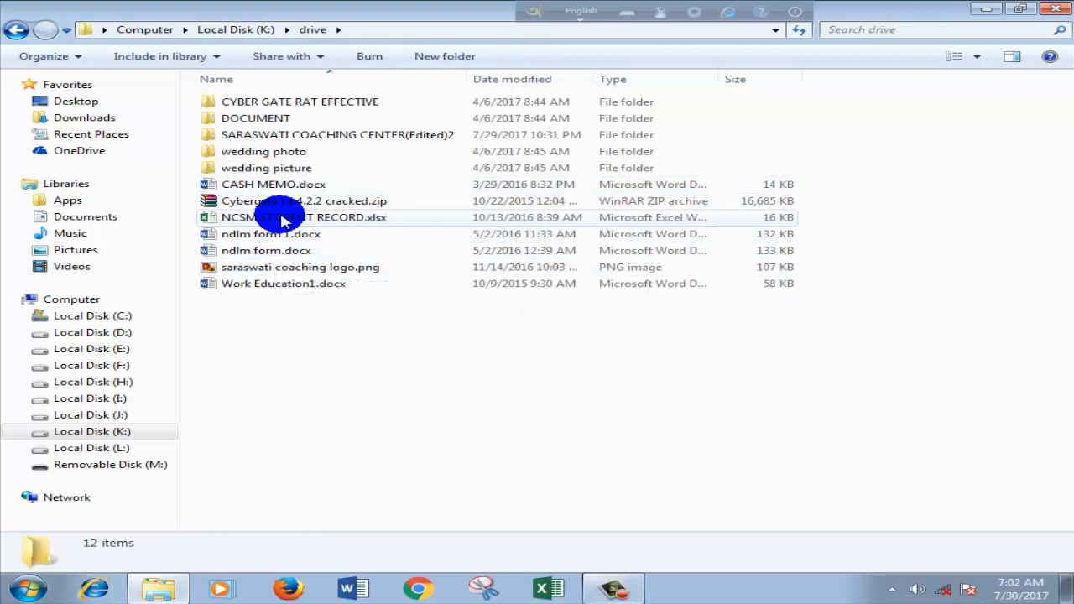
double_click(285, 134)
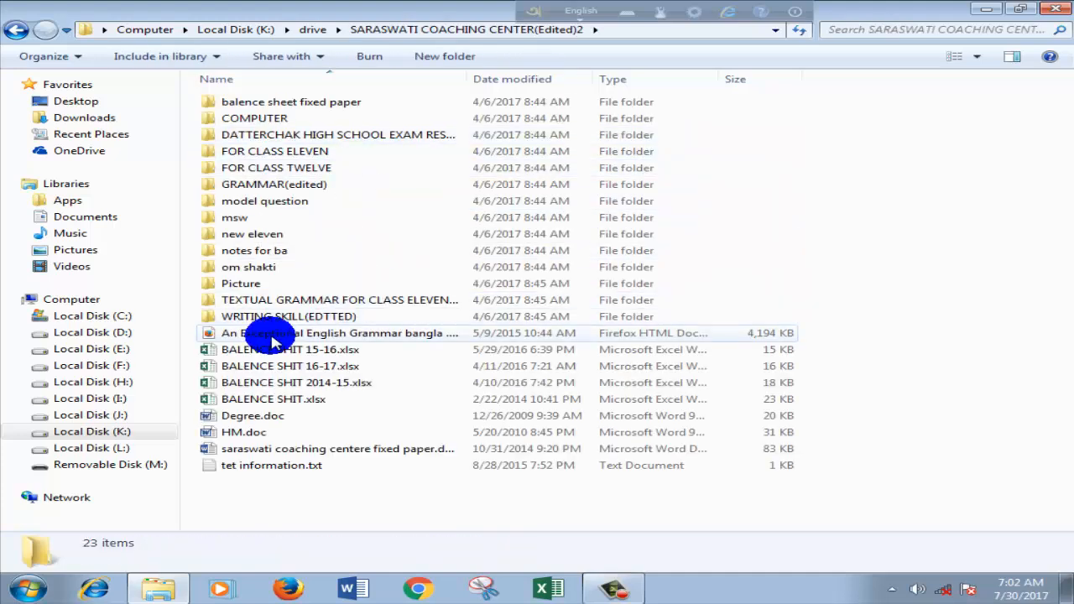
click(314, 384)
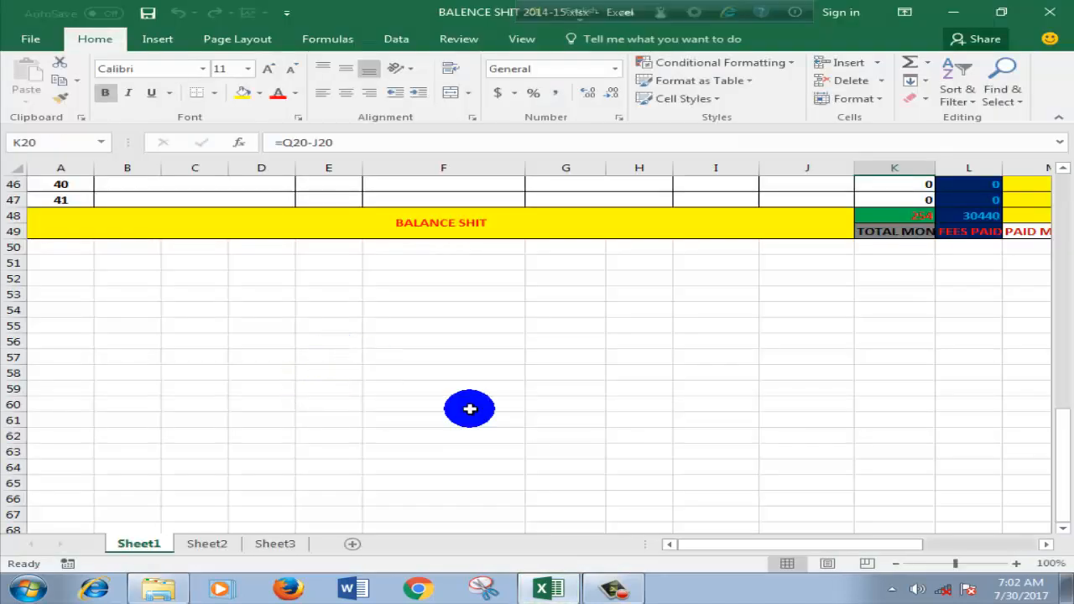
Step: Examine the whole balance sheet table on Sheet1, from the title and column headings to the totals at its end
drag(956, 567, 919, 568)
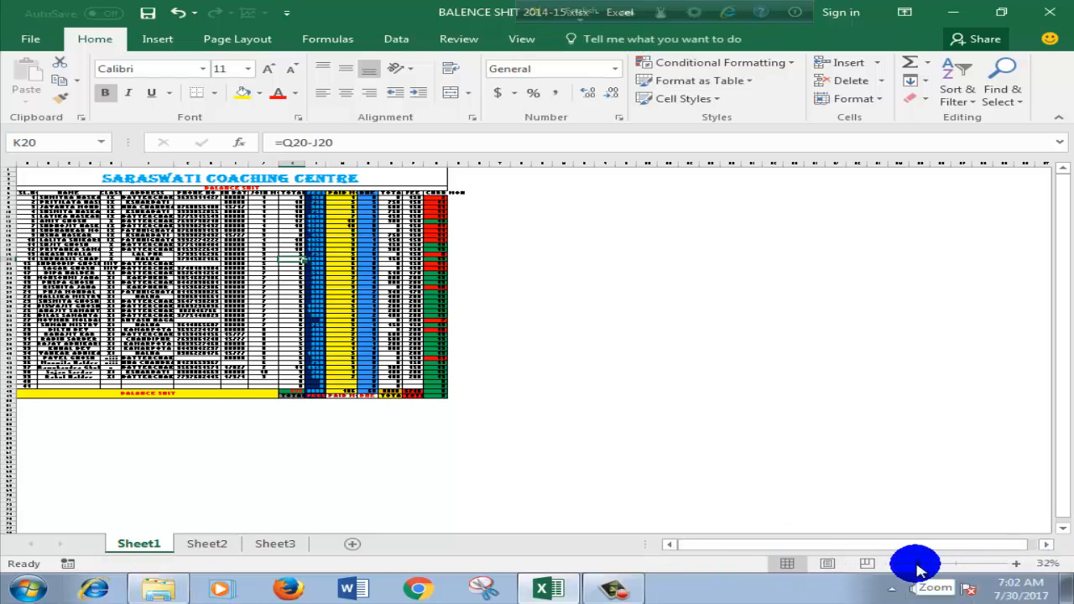
drag(916, 568, 957, 572)
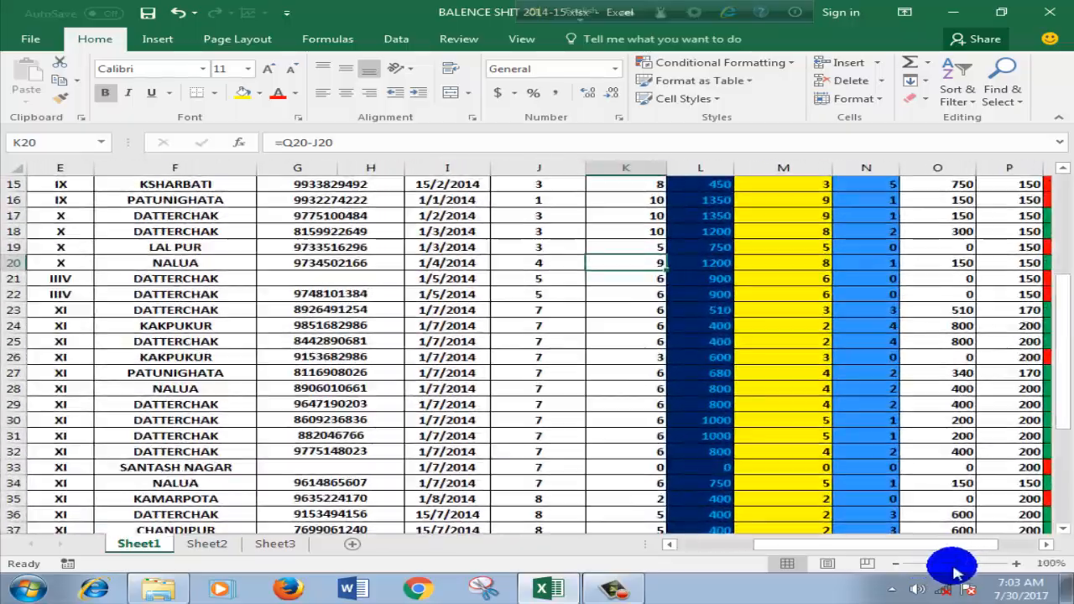
drag(1063, 319, 1059, 438)
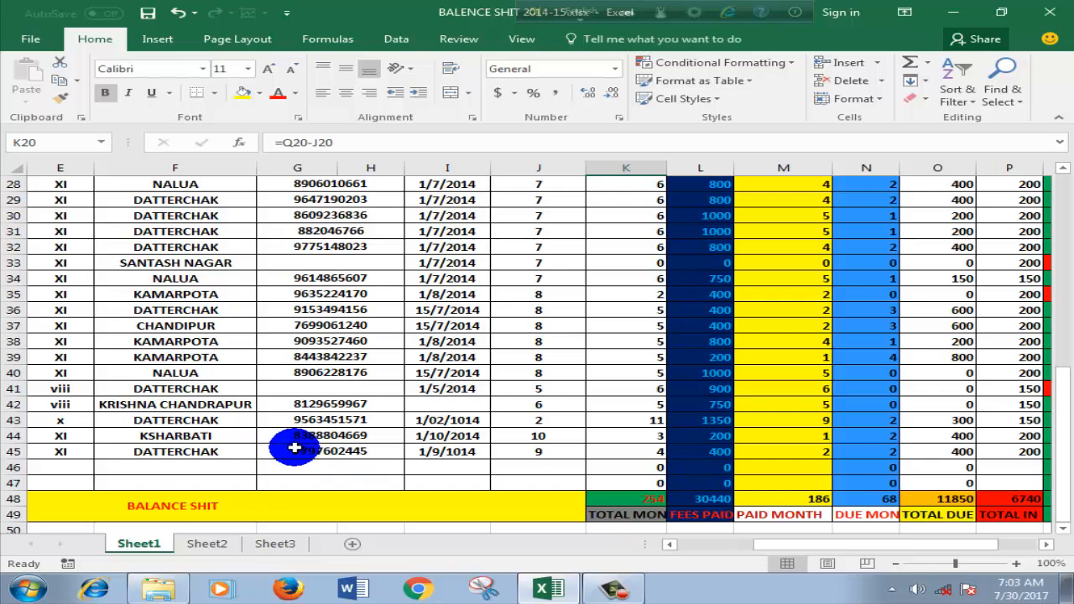
scroll(290, 446, up, 1)
scroll(295, 448, down, 2)
scroll(295, 448, up, 2)
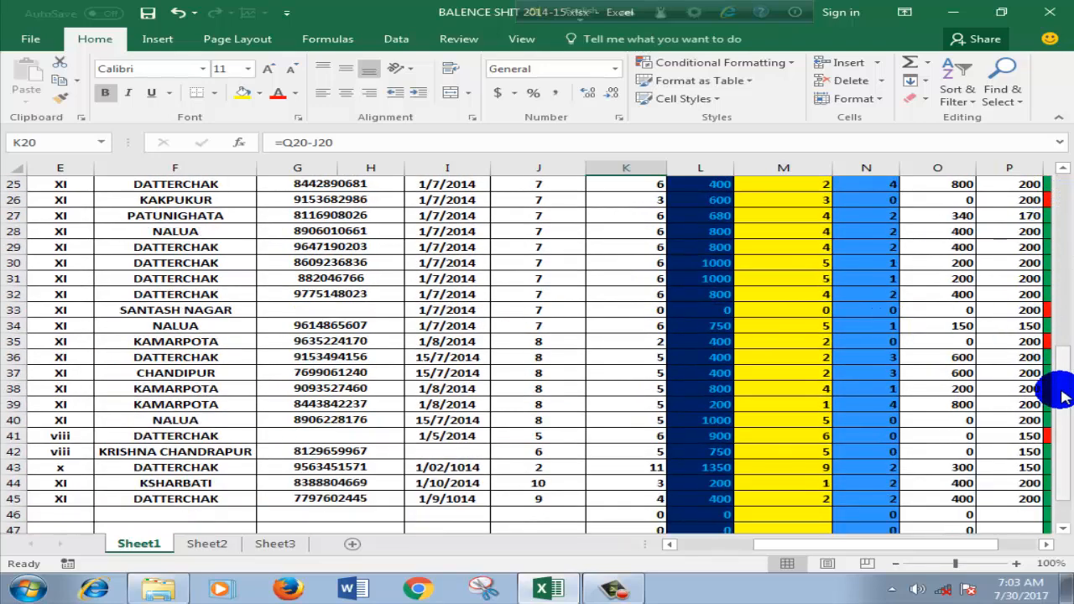
drag(1057, 389, 1062, 192)
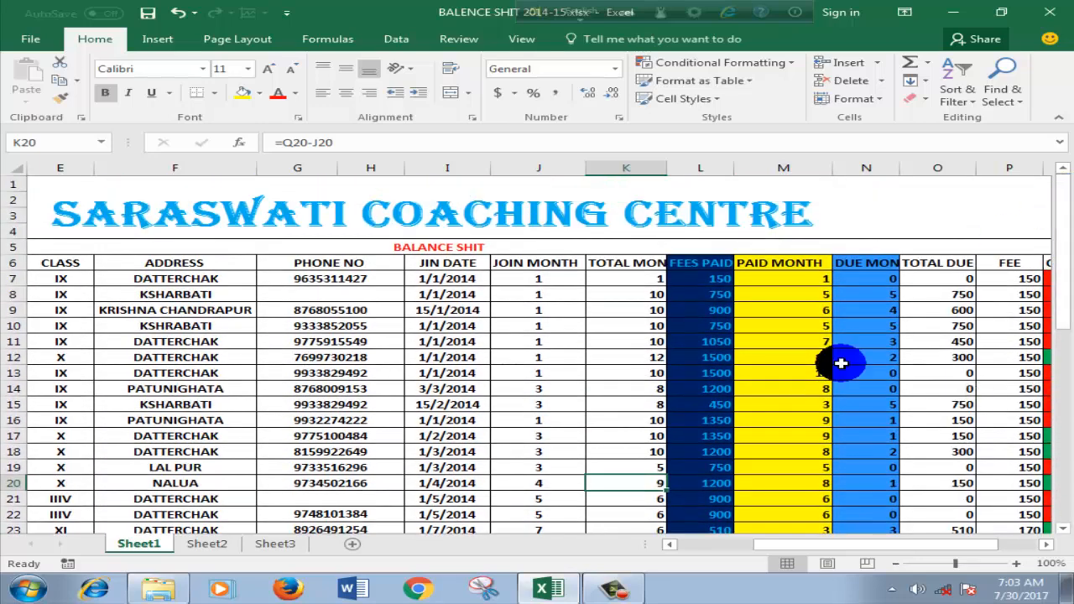
drag(772, 544, 654, 553)
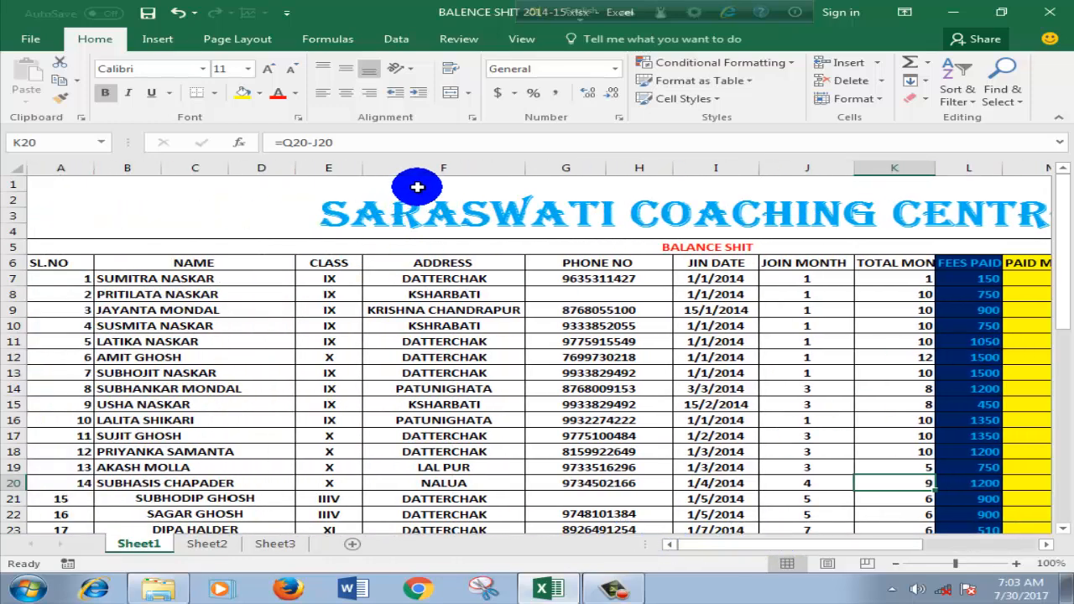
Step: Set the range A6:H20, from the SL.NO heading through the PHONE NO column, as the print area
click(250, 42)
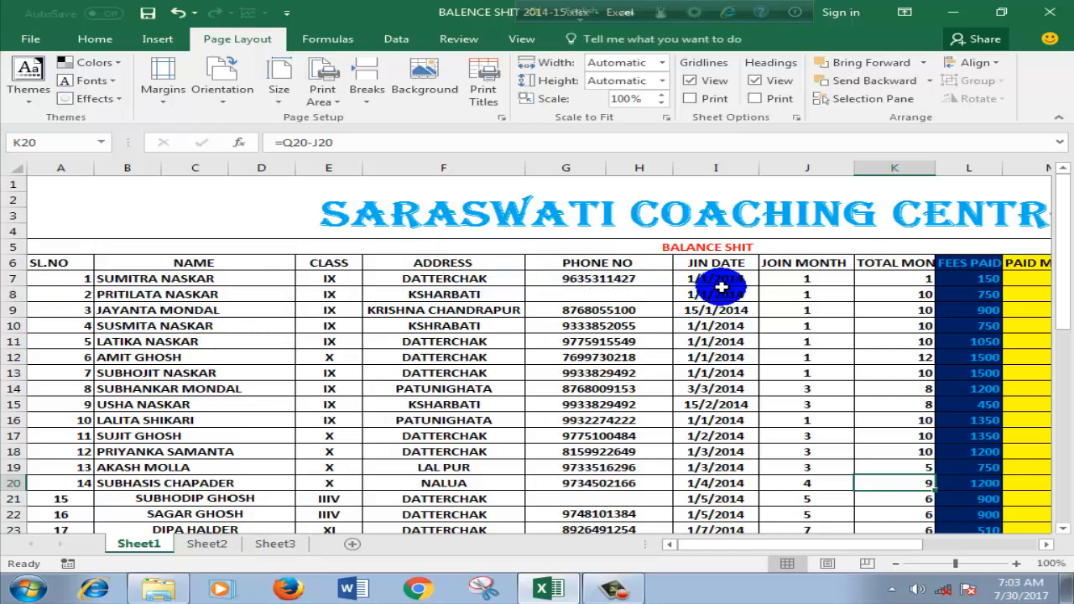
drag(32, 258, 569, 483)
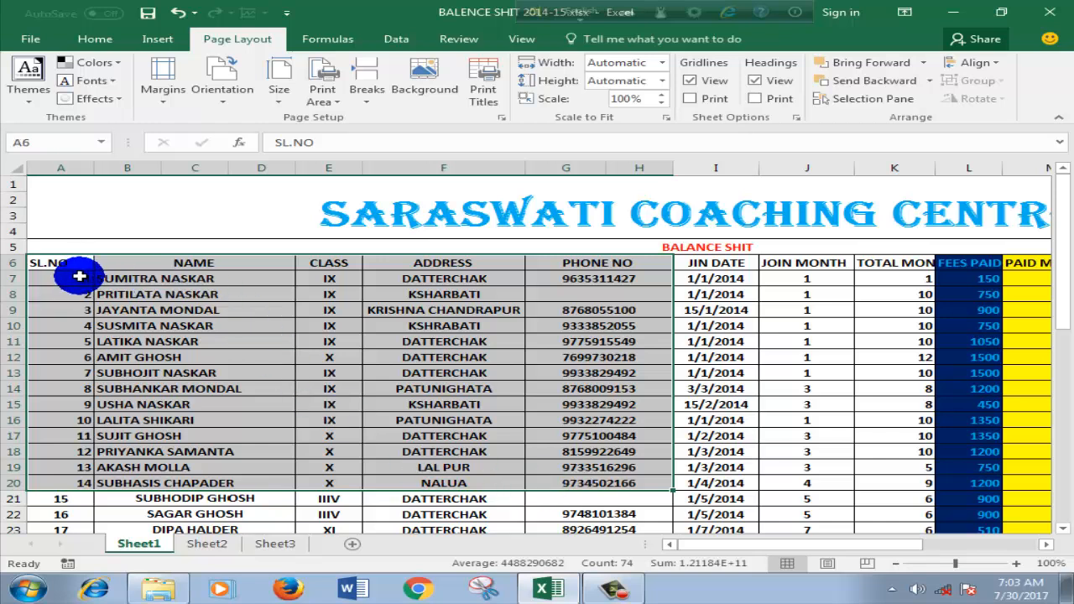
click(334, 89)
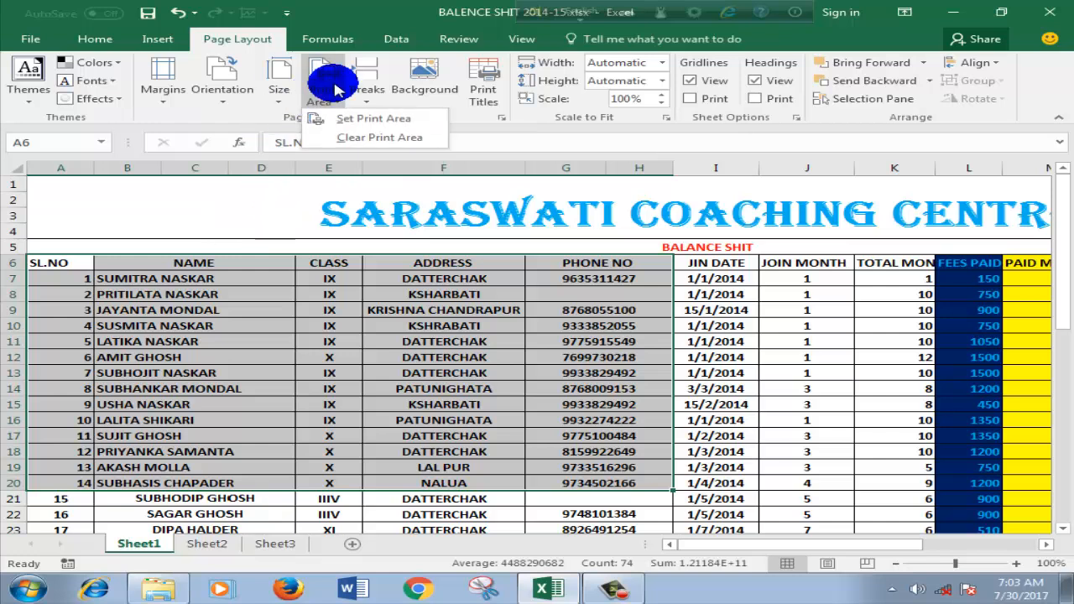
click(355, 122)
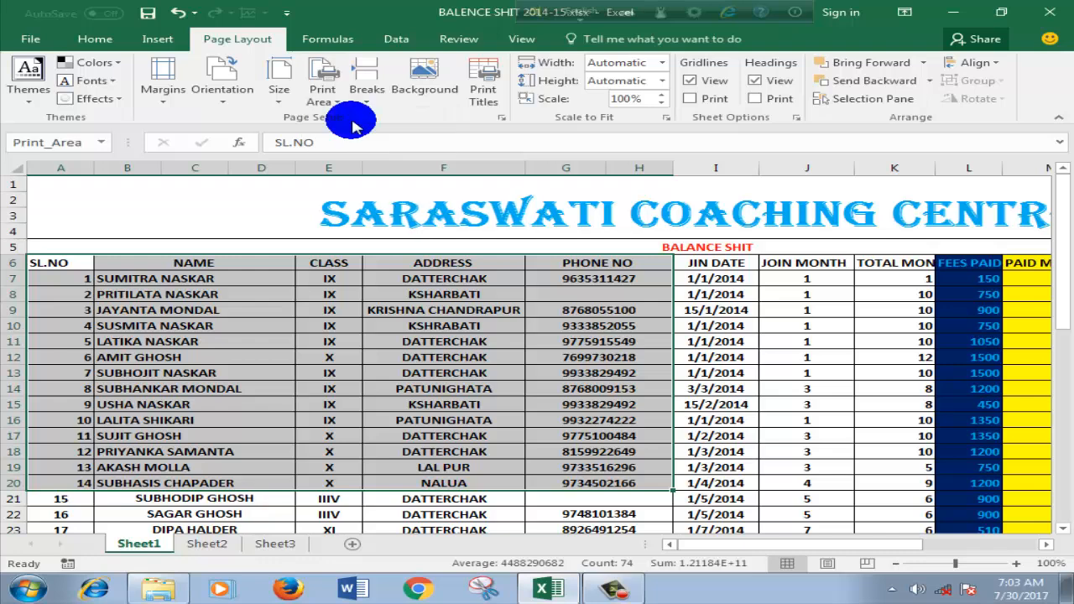
click(661, 224)
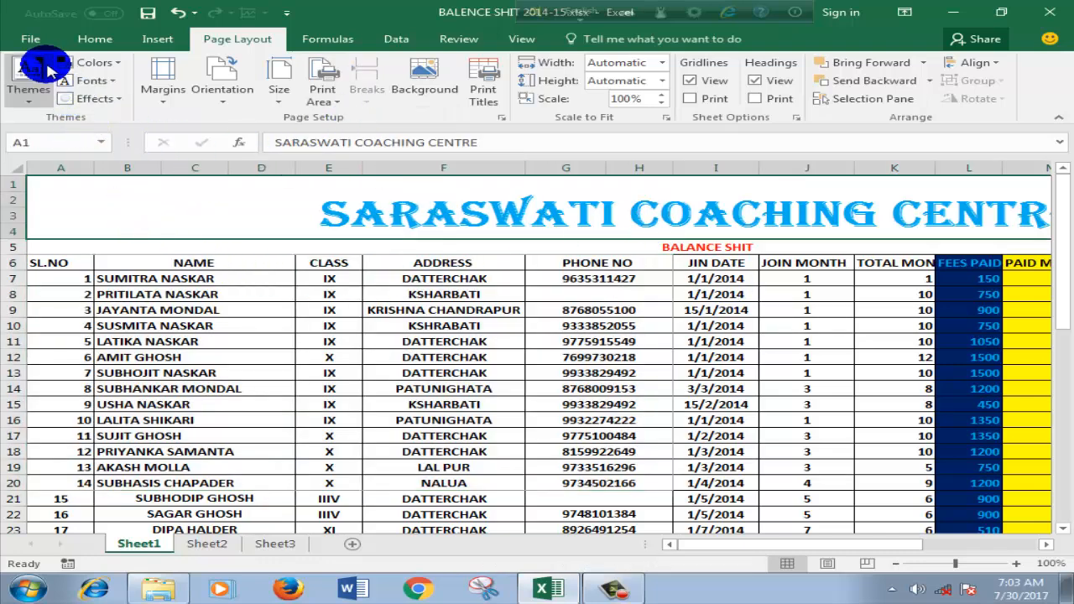
Step: Check the print area in the print preview and enlarge the previewed page
click(21, 43)
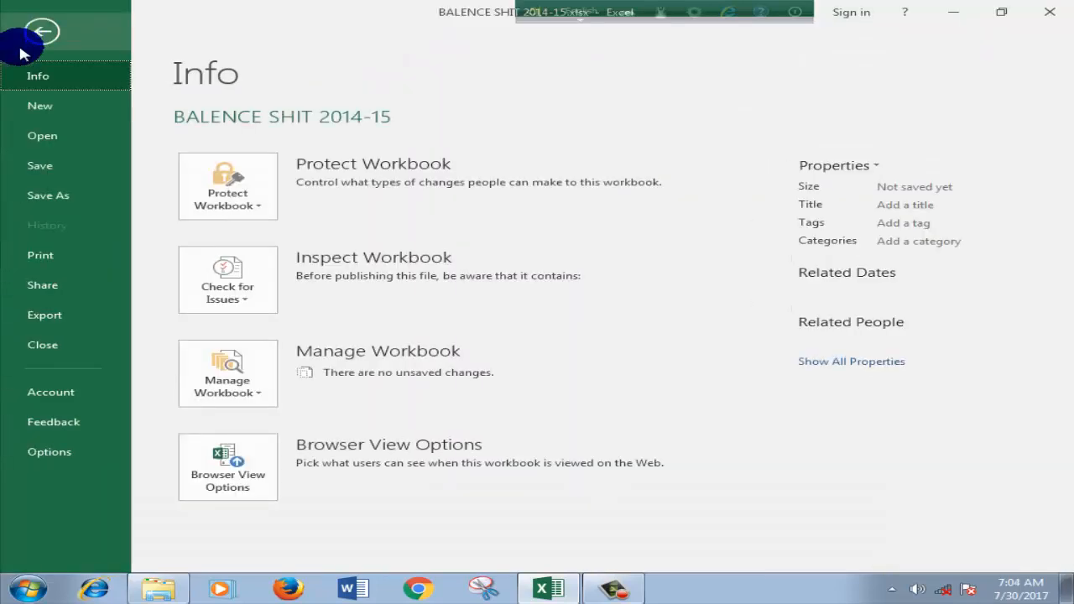
click(54, 265)
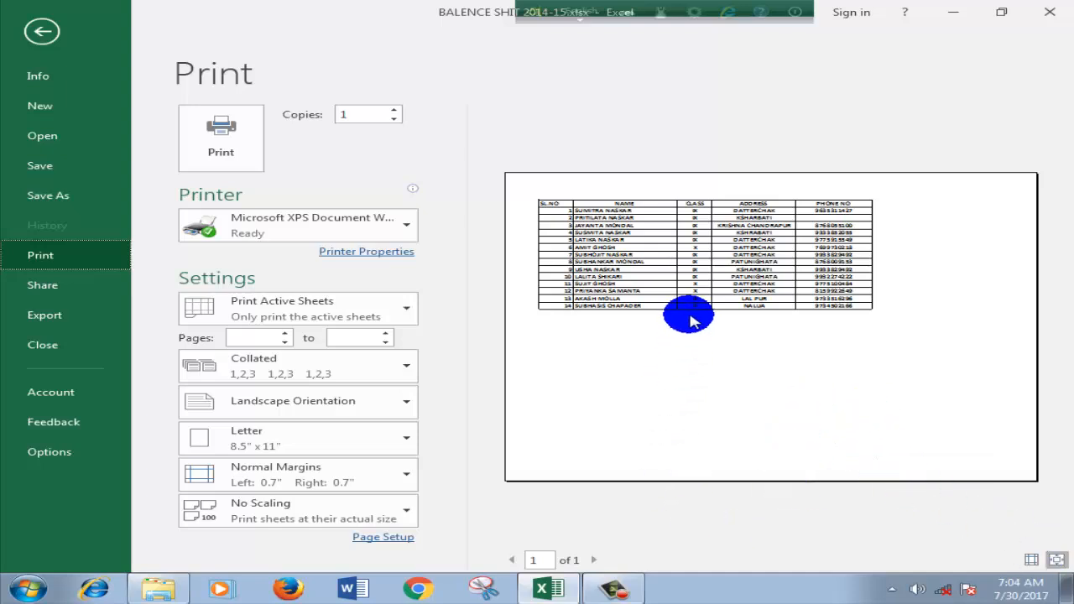
click(1055, 560)
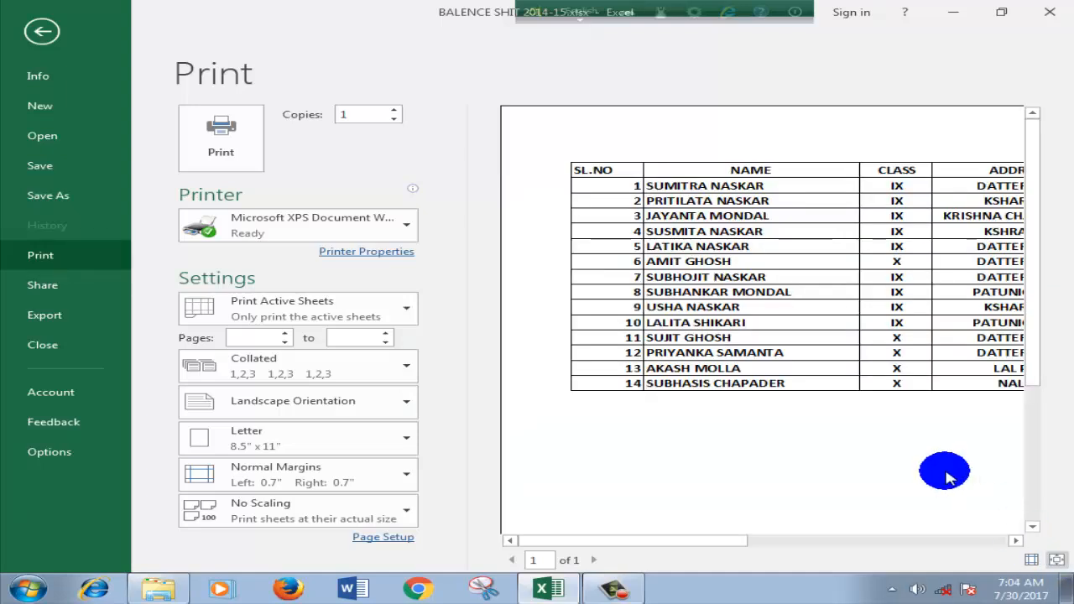
Step: Check the previewed page across its full width, from SL.NO to PHONE NO, and return to the worksheet
drag(674, 549, 964, 550)
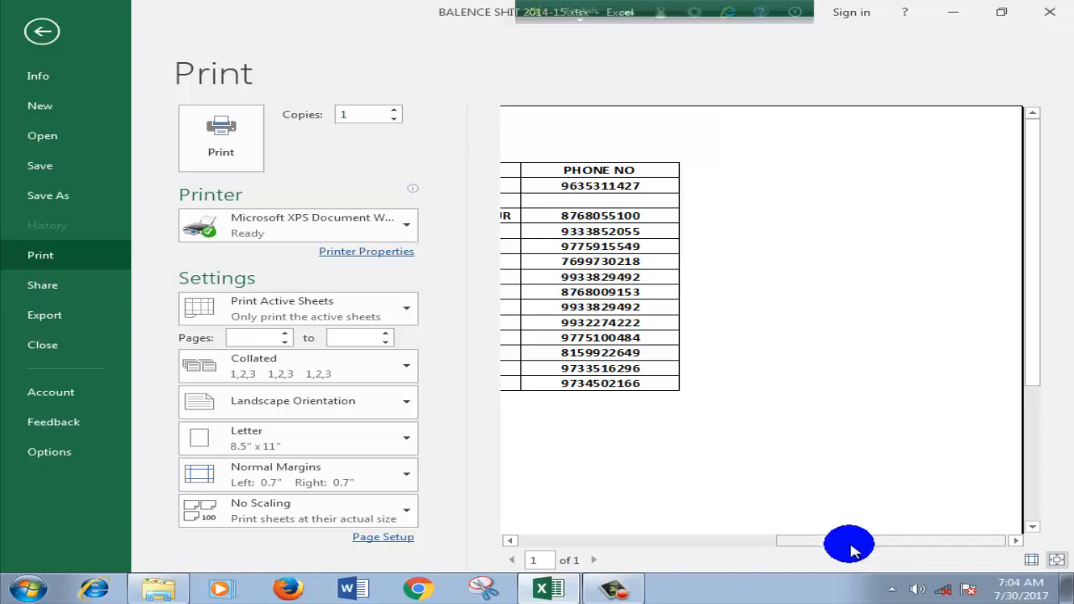
drag(828, 541, 623, 548)
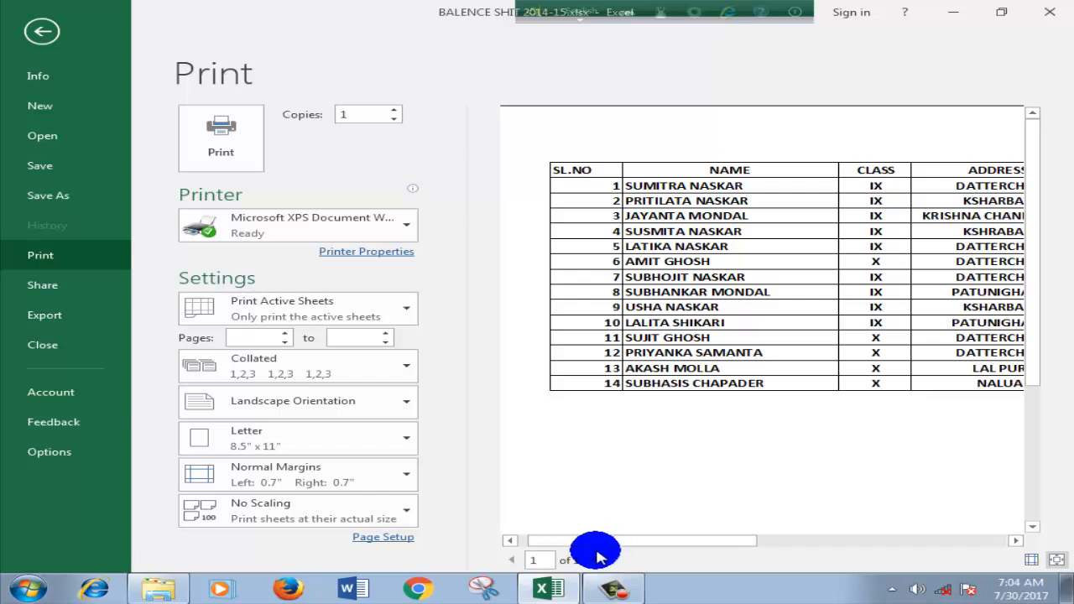
click(41, 35)
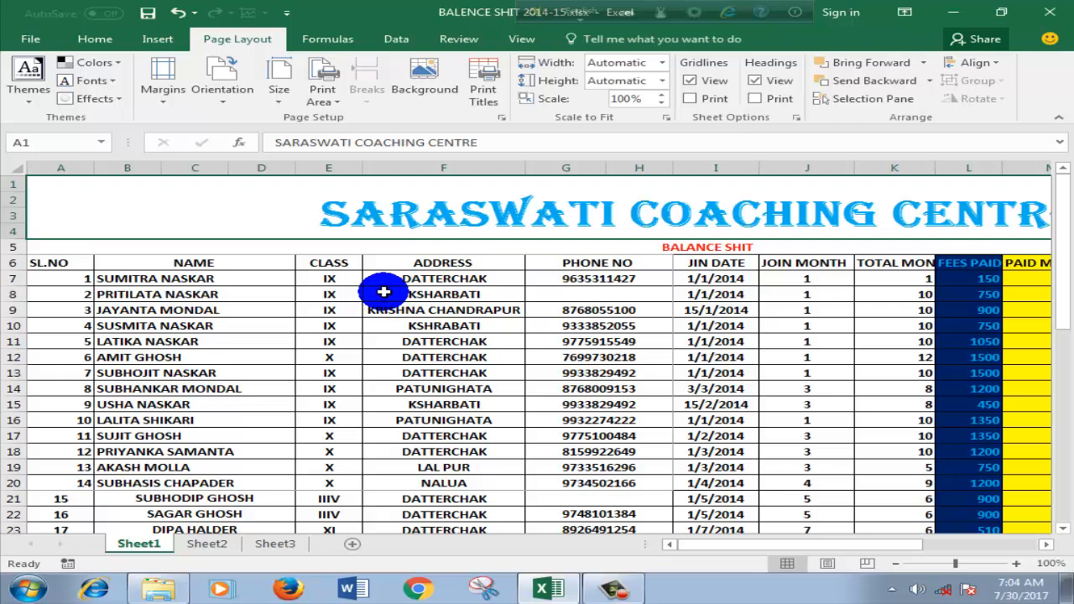
click(514, 356)
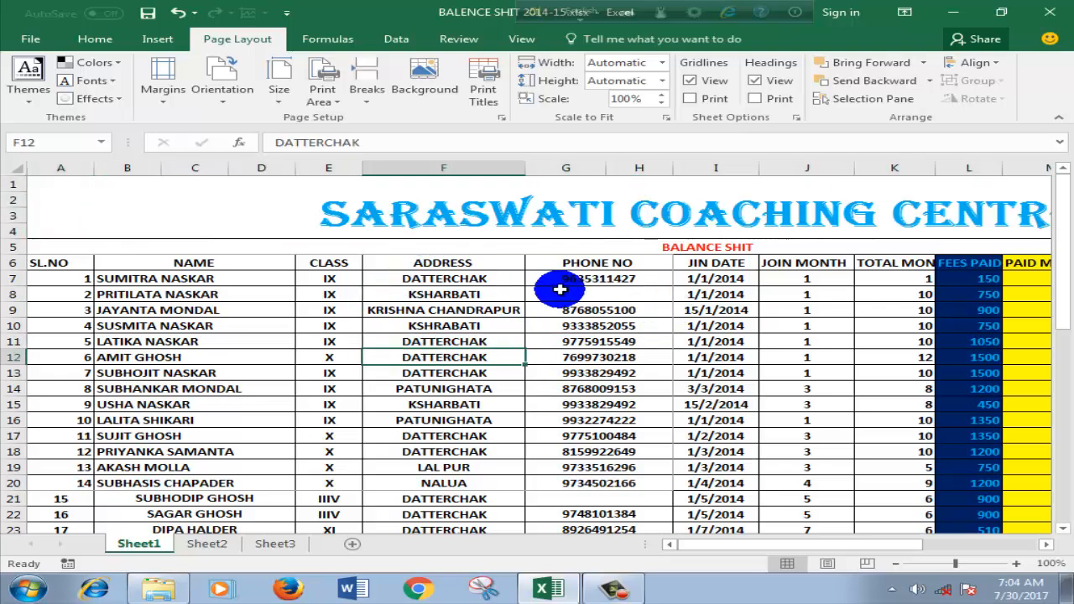
click(438, 388)
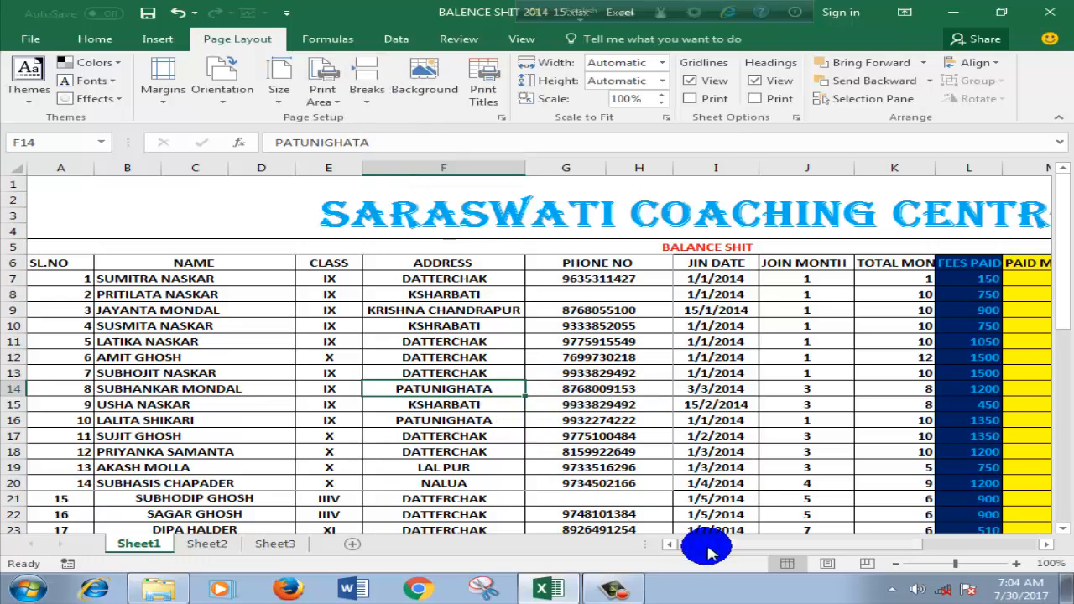
drag(736, 543, 599, 536)
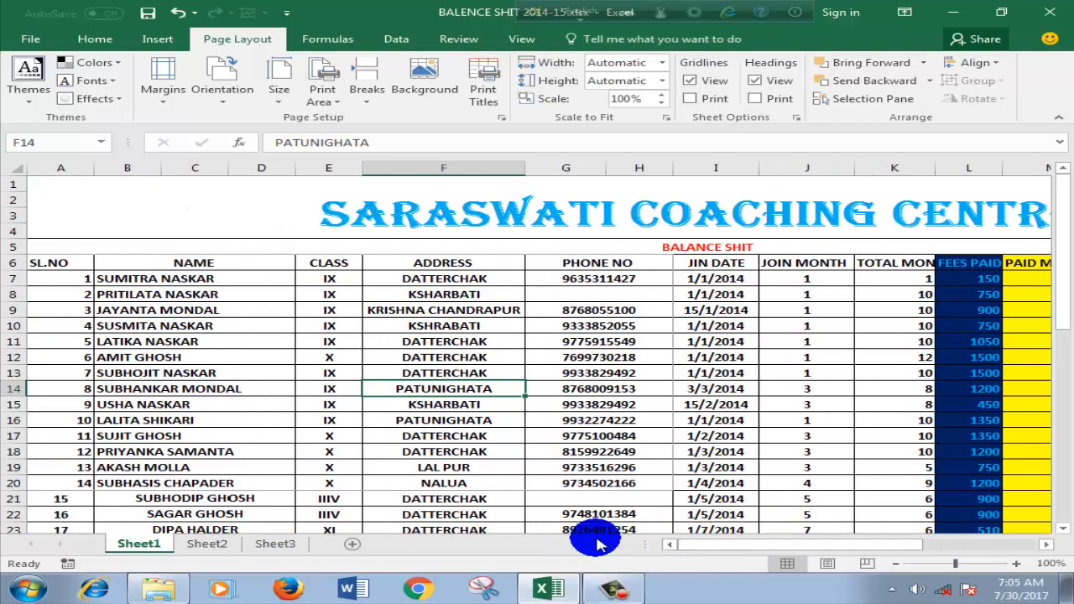
Step: Insert a page break above row 16 on Sheet1
click(12, 420)
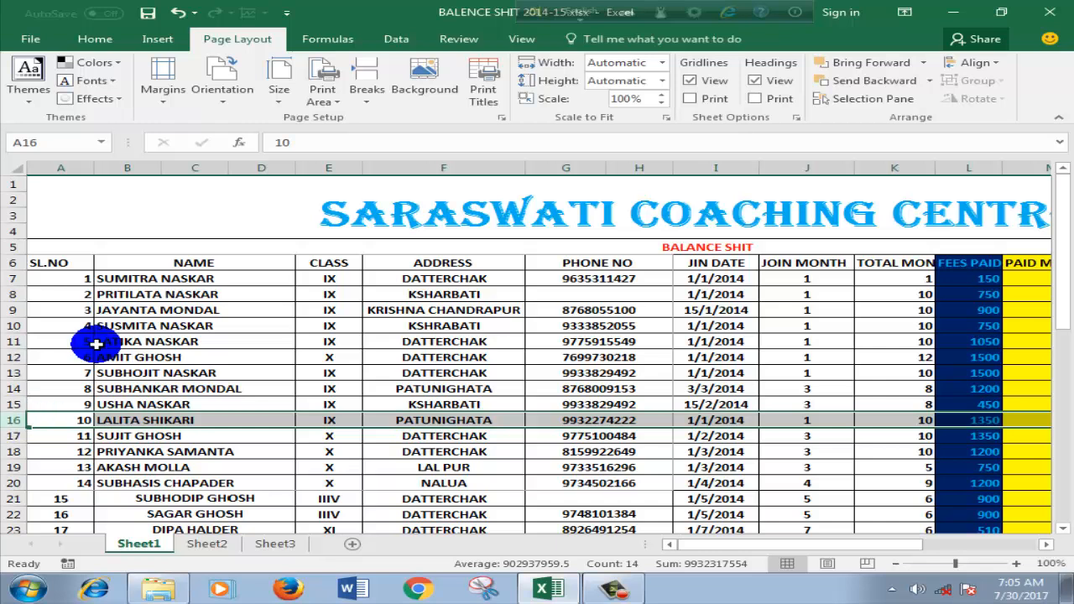
click(361, 90)
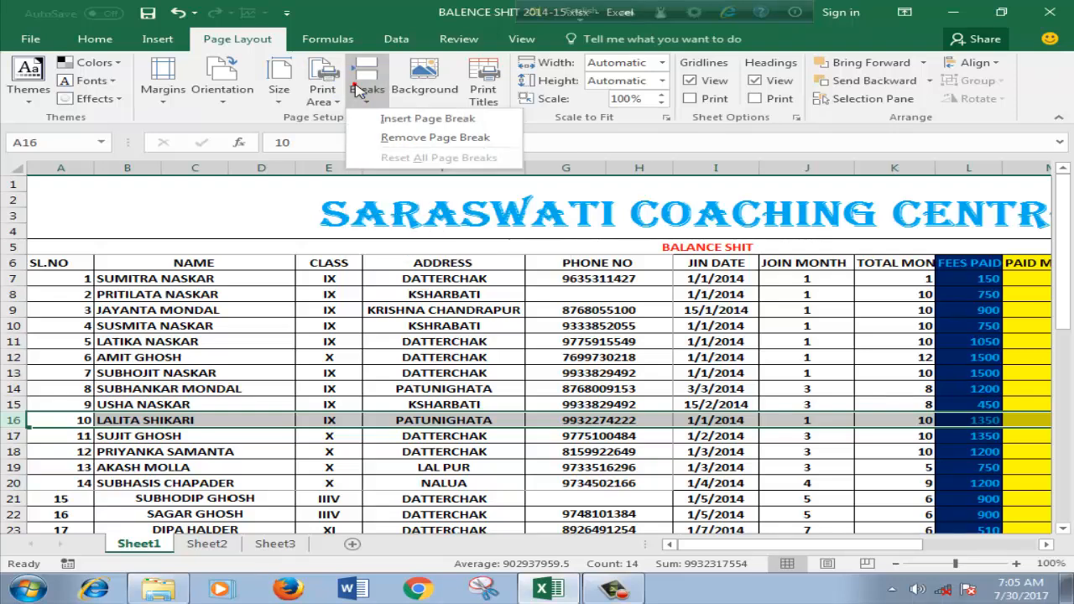
click(405, 119)
click(144, 477)
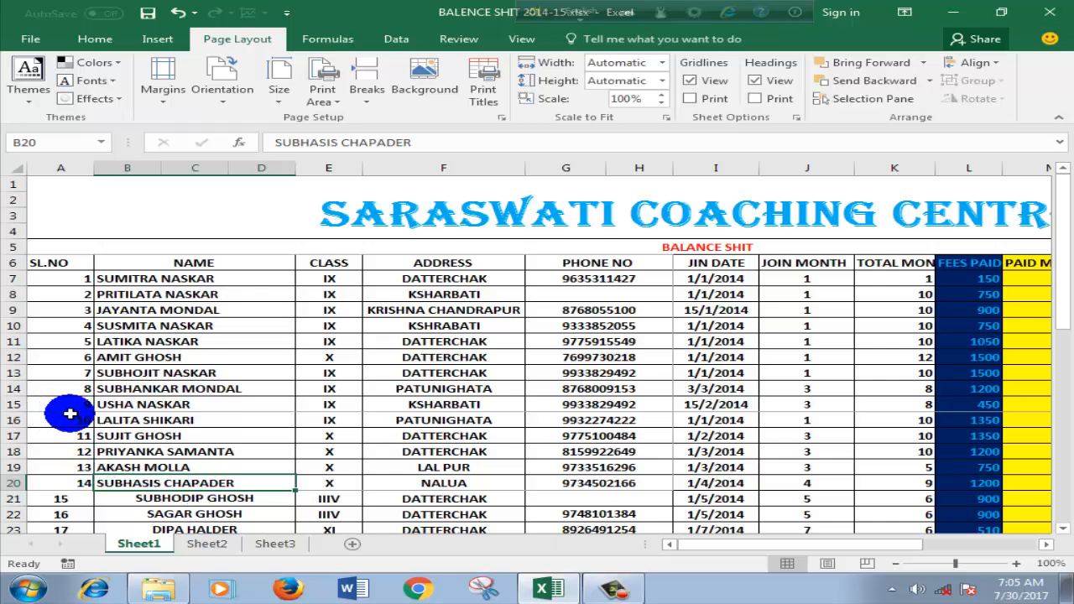
Step: Check the page break on both pages of the print preview and return to the worksheet
click(13, 42)
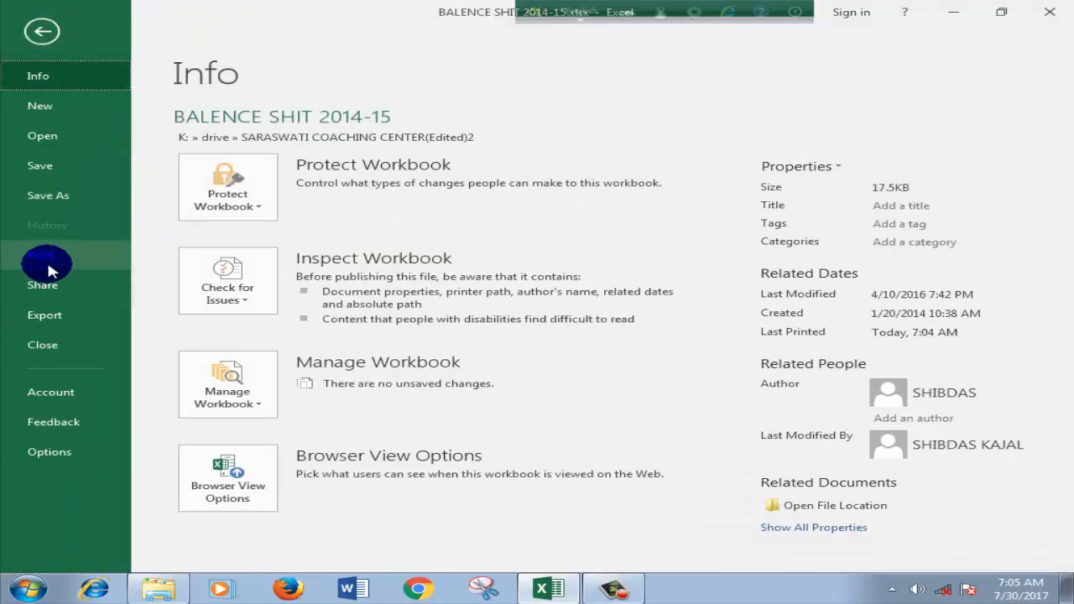
click(47, 256)
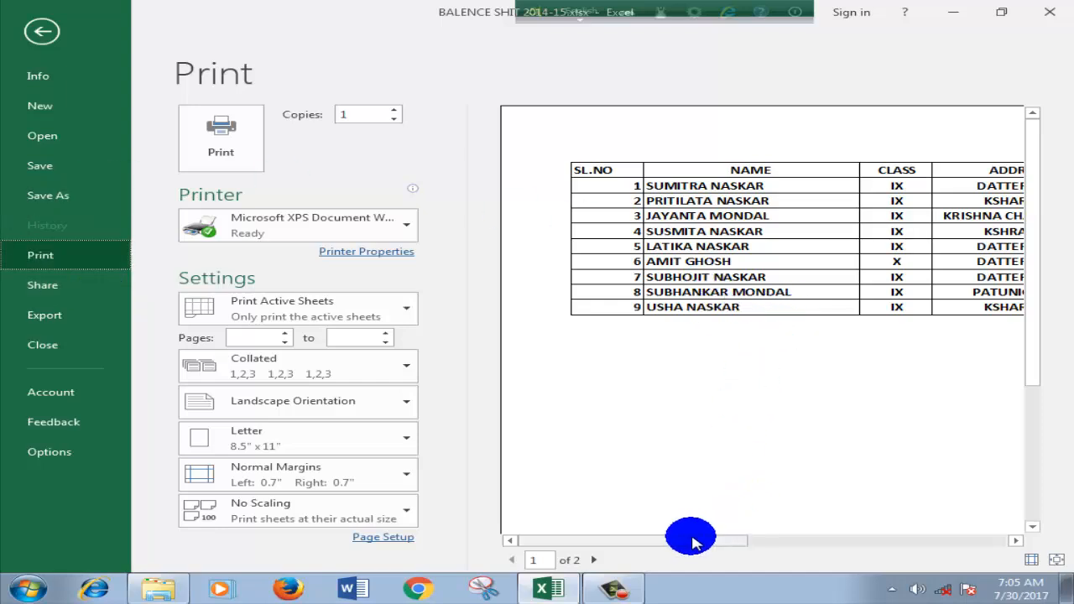
mouse_move(695, 541)
mouse_down()
mouse_move(983, 532)
mouse_move(1035, 377)
mouse_move(990, 502)
mouse_move(958, 536)
mouse_move(844, 532)
mouse_move(866, 528)
mouse_move(635, 541)
mouse_up()
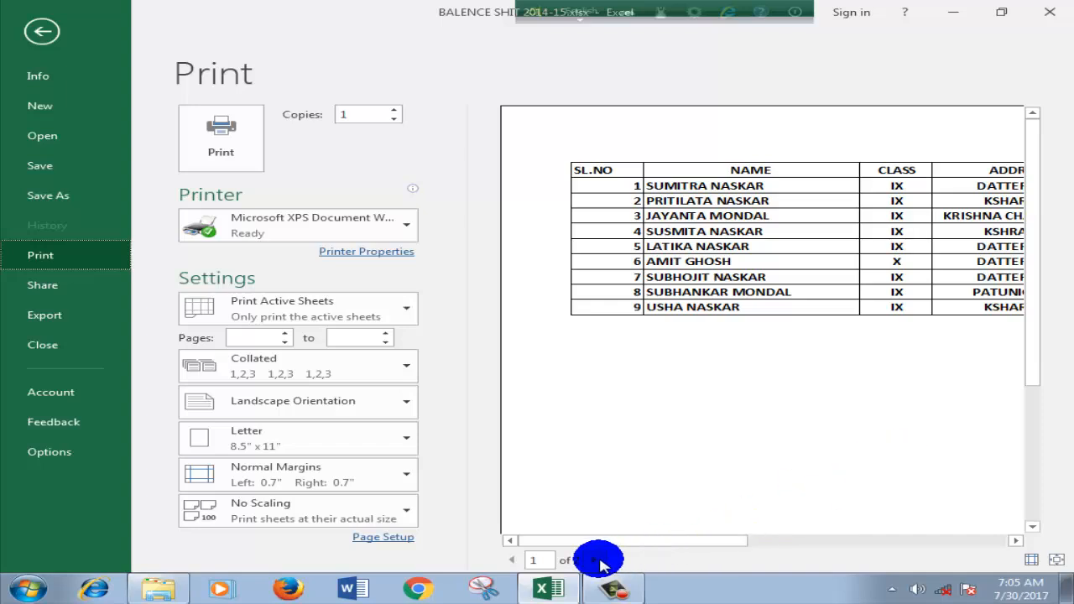
click(599, 562)
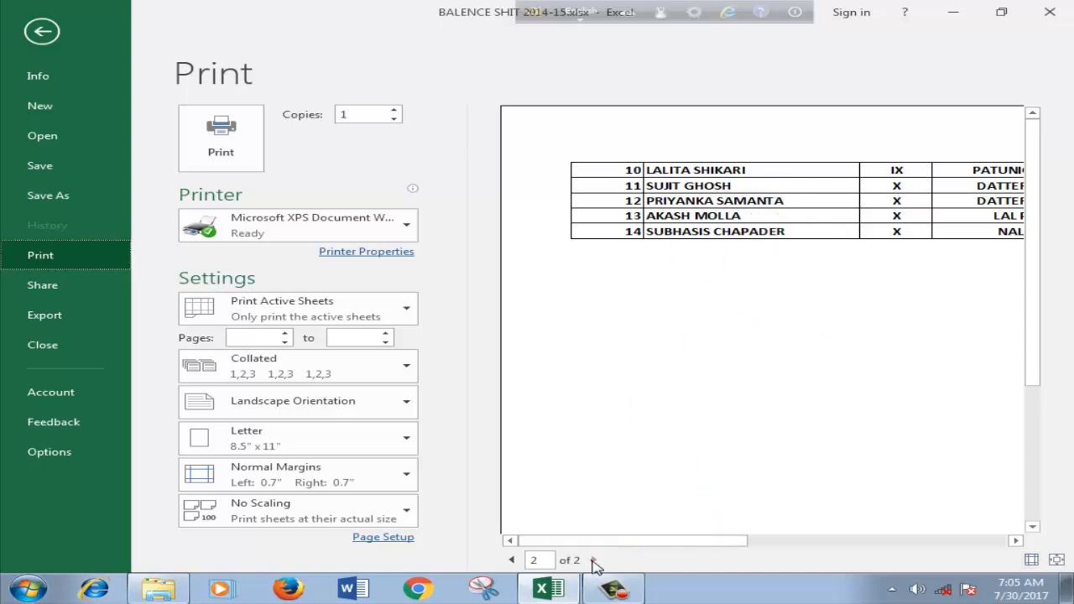
drag(642, 541, 947, 540)
drag(839, 541, 554, 542)
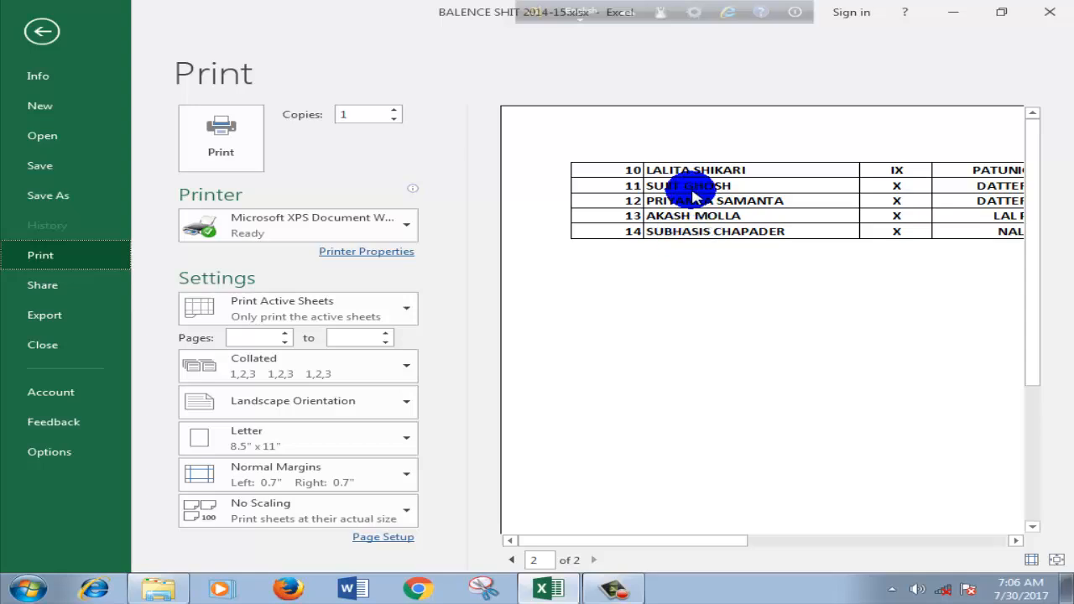
click(42, 31)
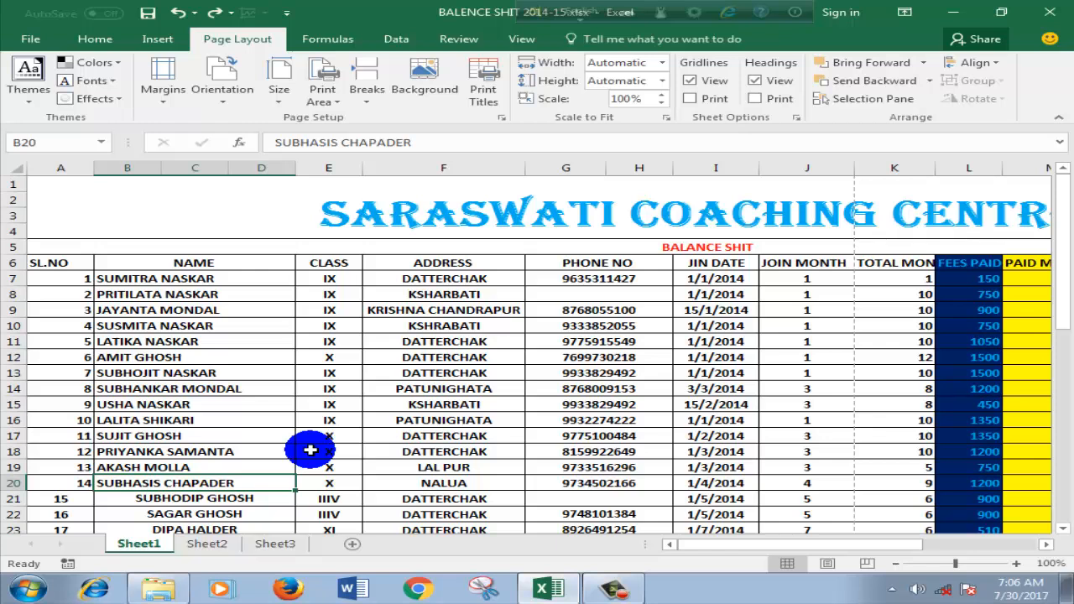
Step: Set Penguins.jpg from the Sample Pictures folder, working offline, as the background of Sheet1
click(424, 84)
click(541, 328)
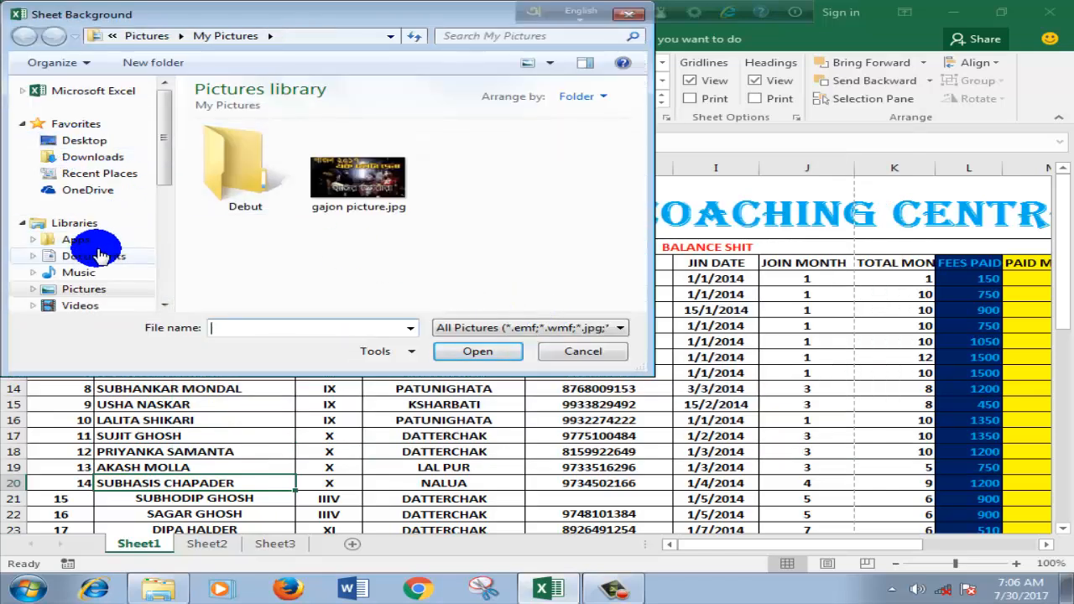
click(98, 255)
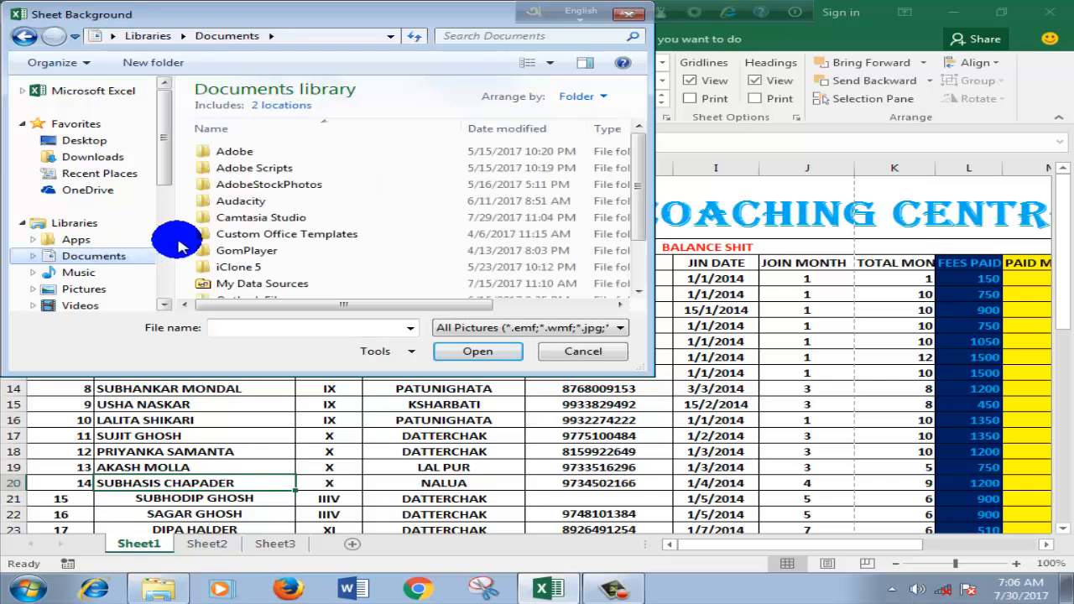
click(108, 288)
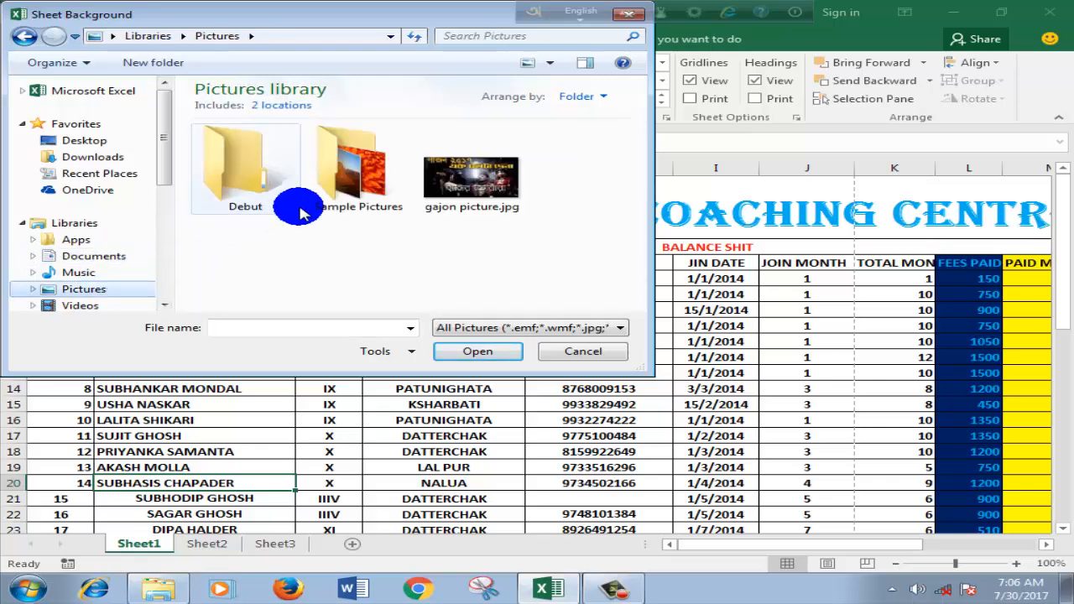
click(326, 199)
double_click(326, 198)
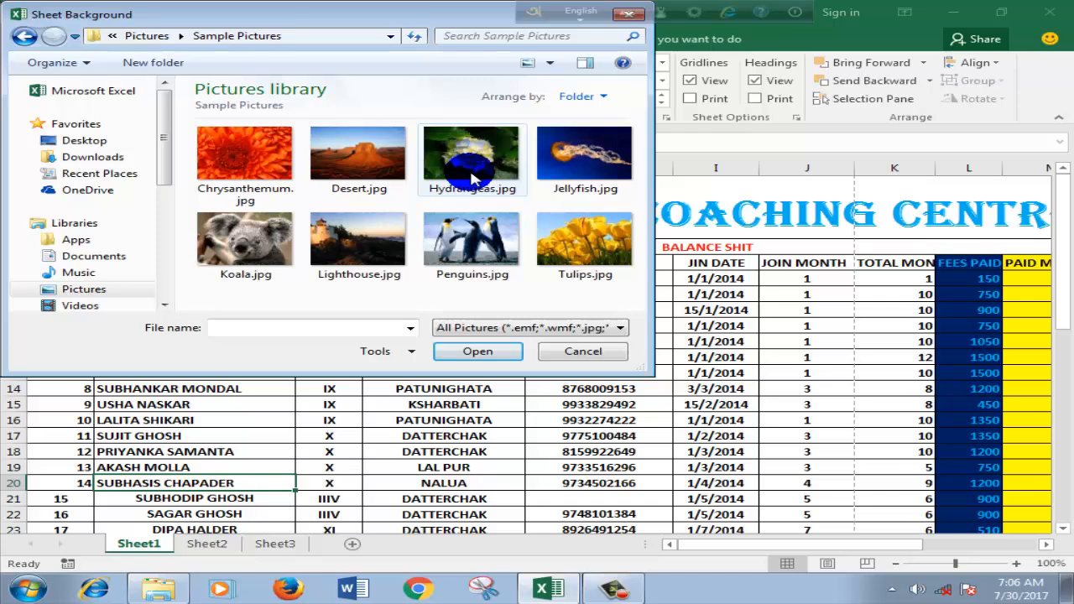
click(479, 239)
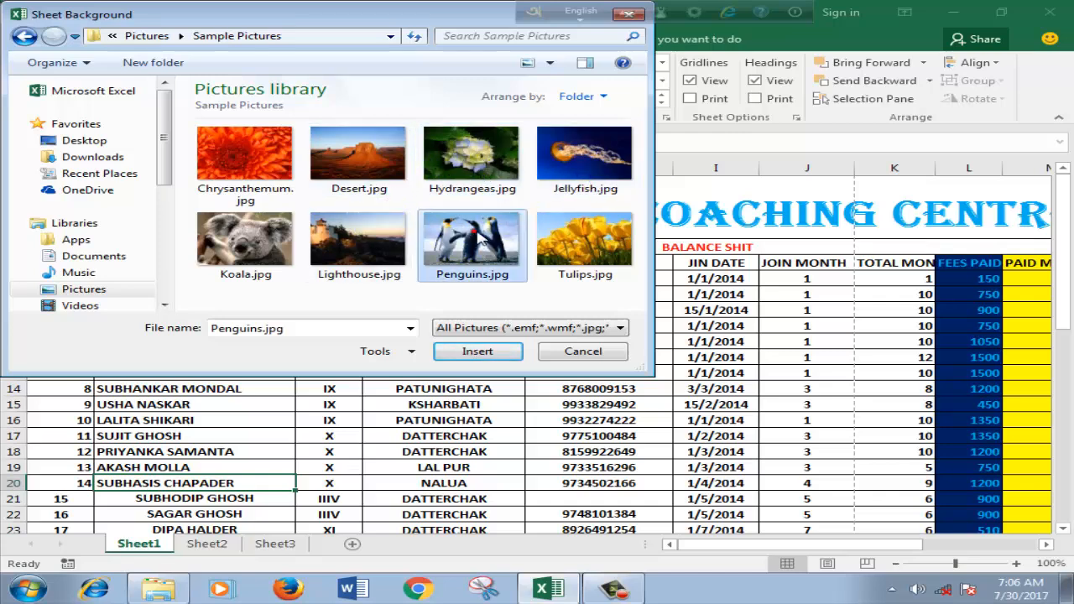
click(483, 351)
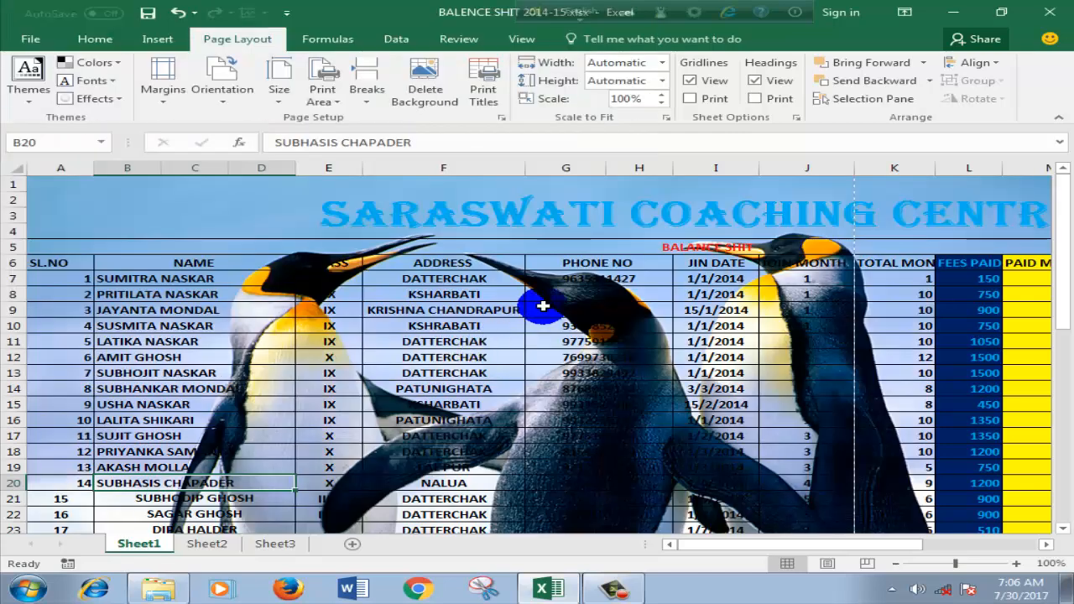
Step: Examine the background picture across the columns and down the lower rows of Sheet1
click(399, 218)
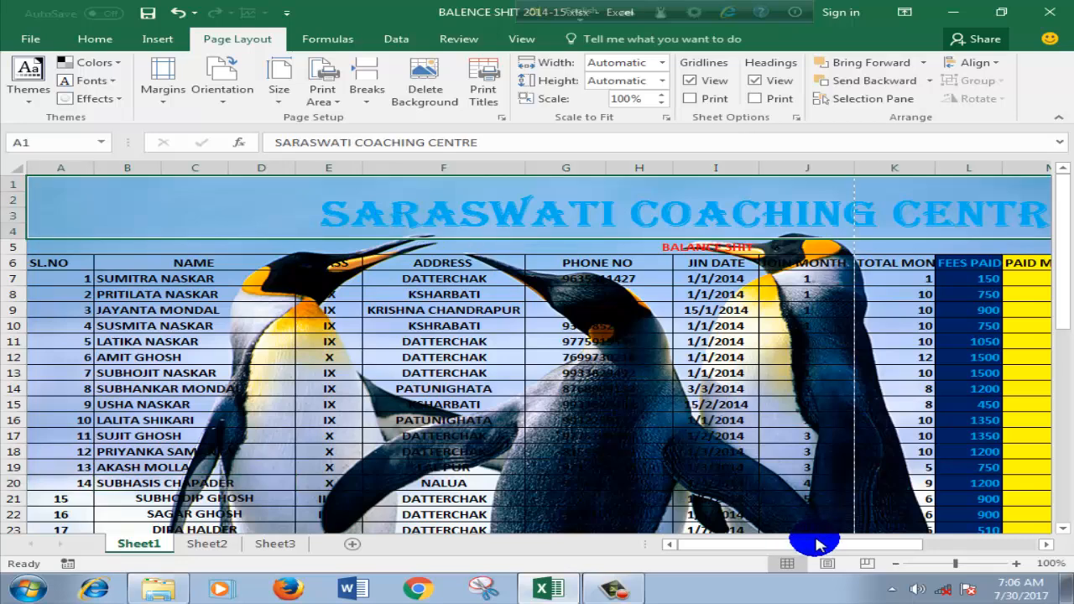
drag(815, 544, 948, 547)
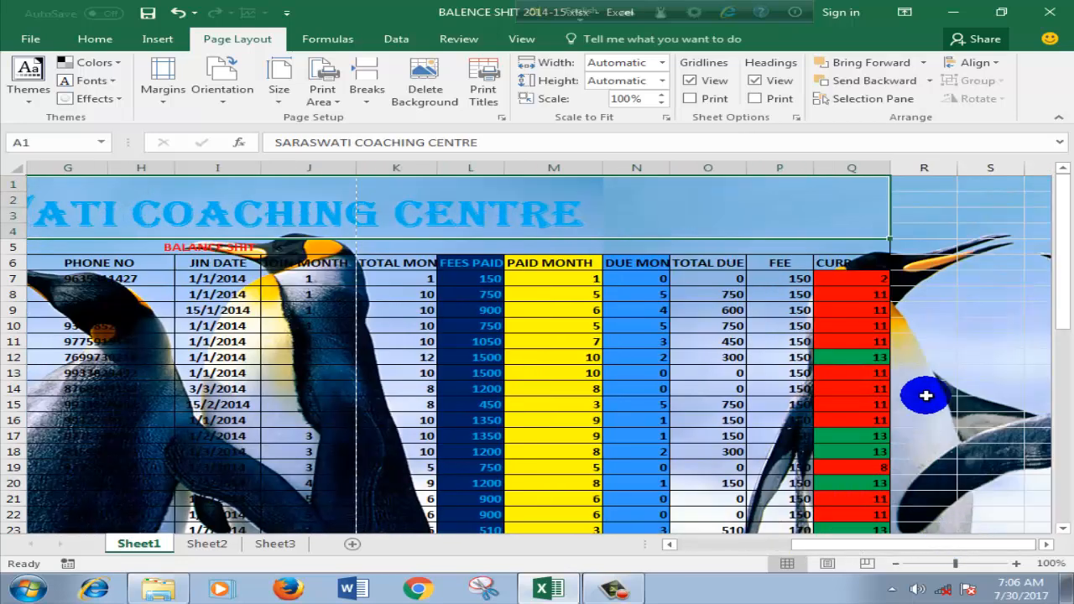
drag(1061, 232, 1061, 468)
drag(806, 547, 713, 544)
scroll(295, 356, up, 9)
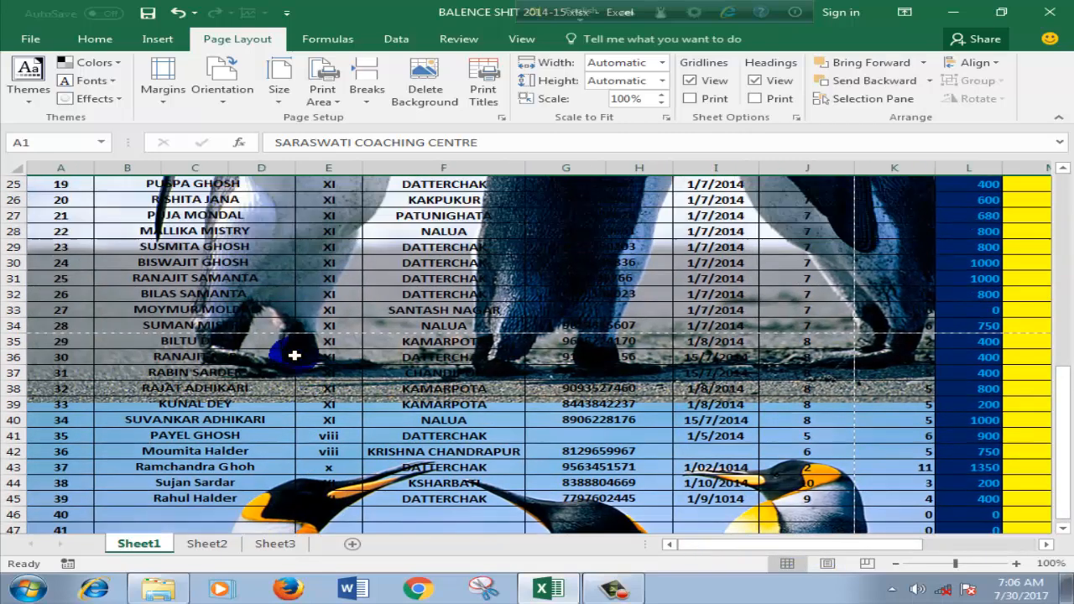
scroll(295, 355, up, 1)
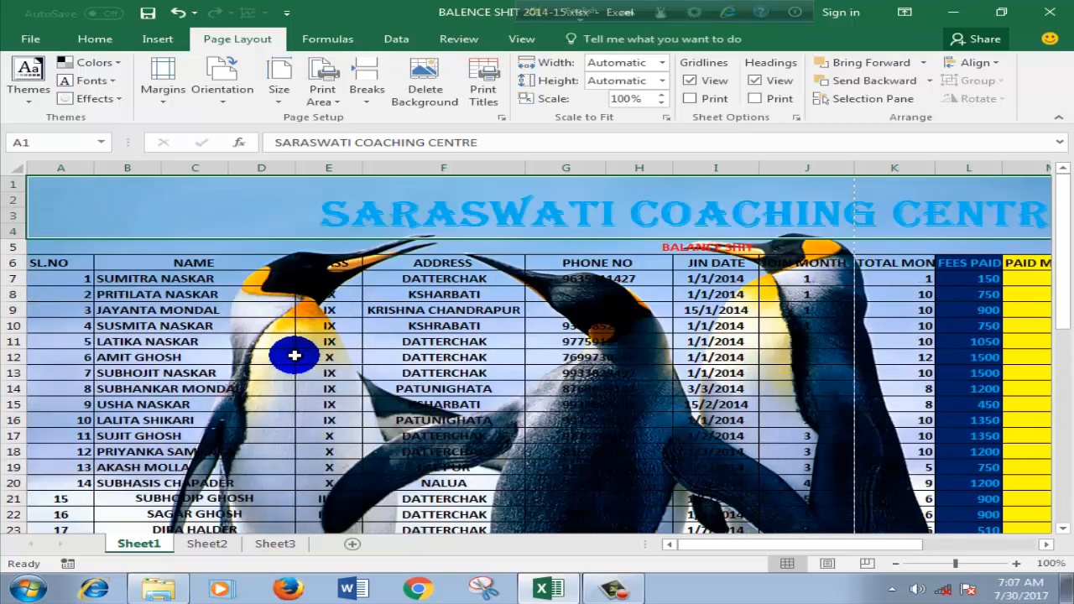
Step: Delete the background picture from Sheet1 and dismiss the reopened picture insertion dialog
click(366, 109)
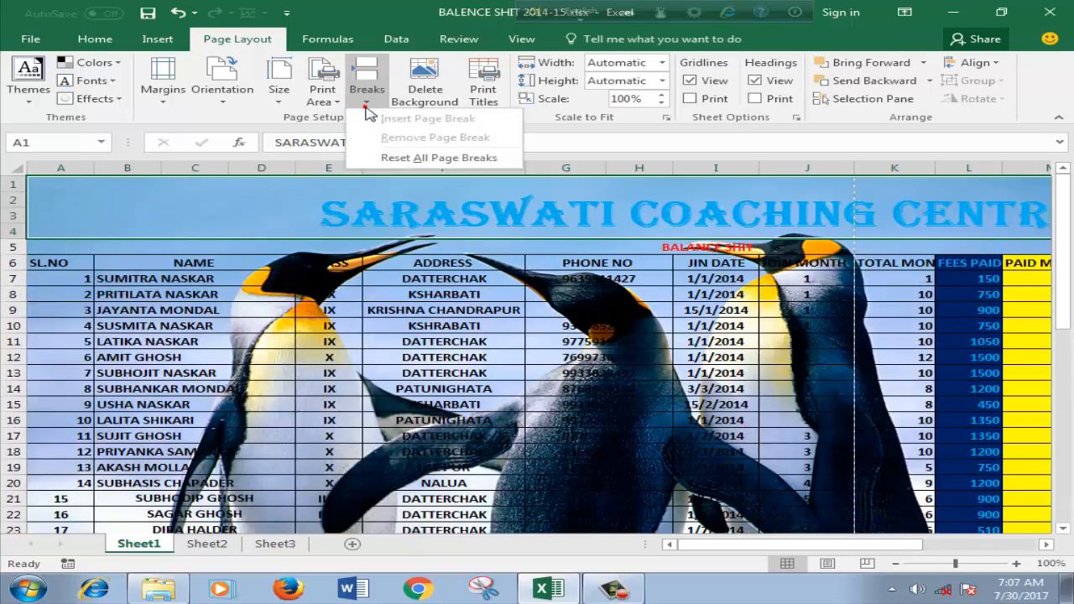
click(438, 107)
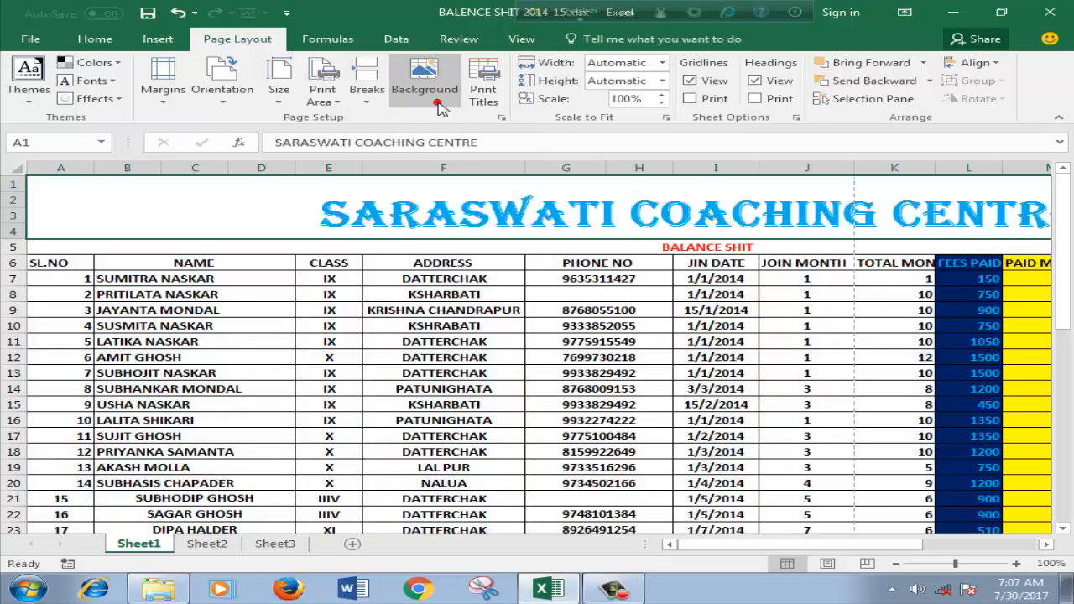
click(437, 100)
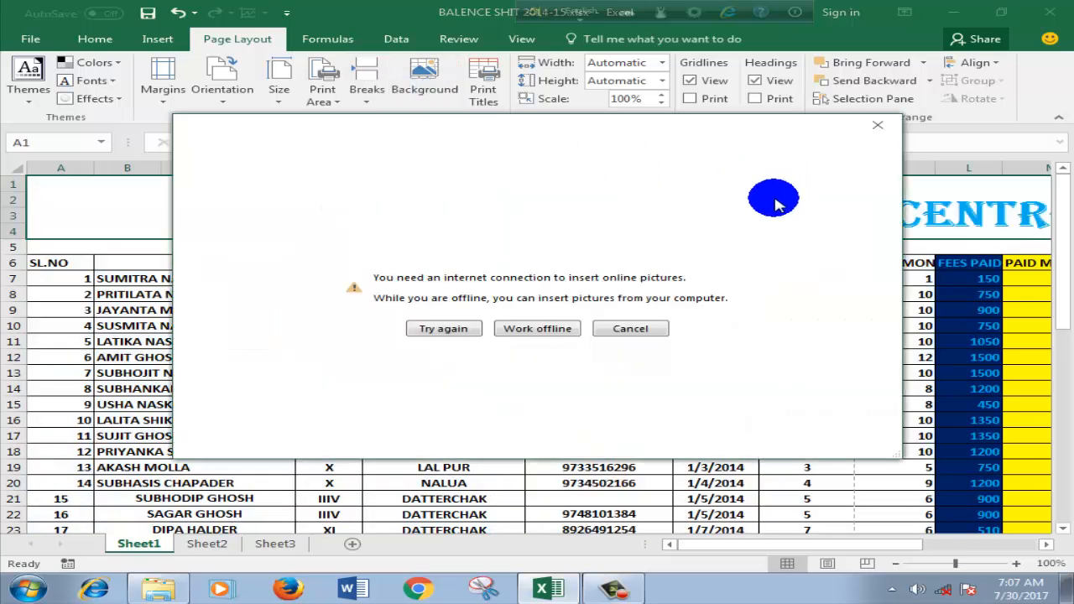
click(633, 328)
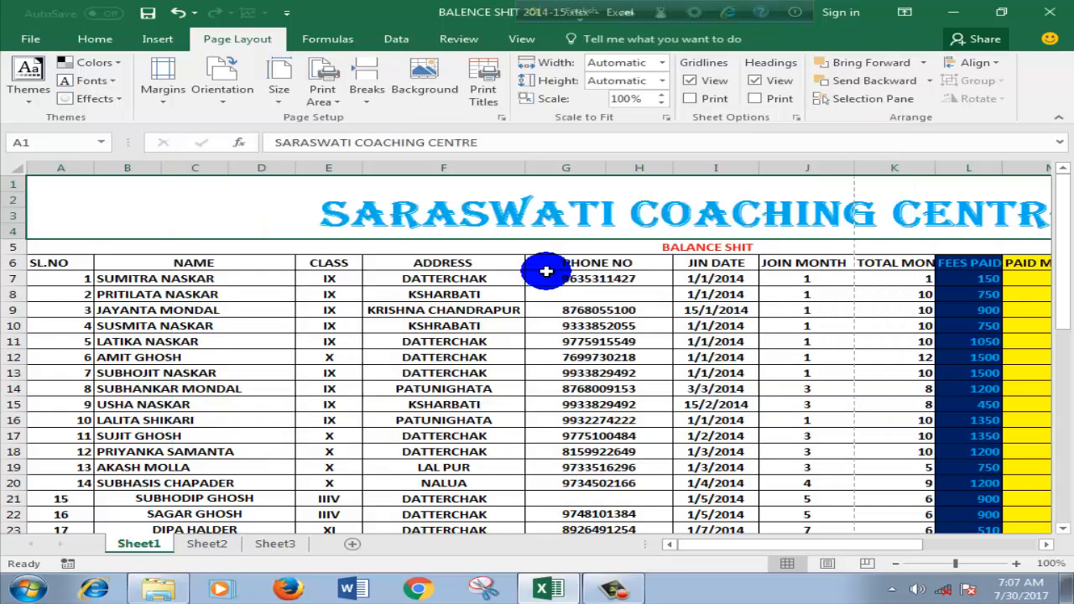
Step: Open the print titles settings for Sheet1 and set the print area to the merged title cell A1
click(492, 109)
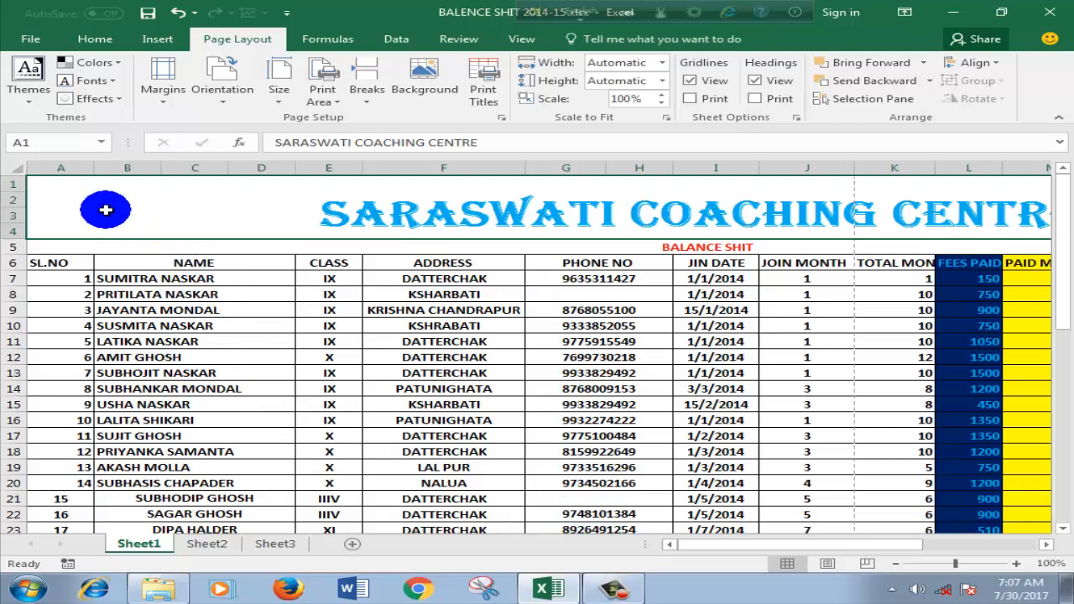
click(488, 95)
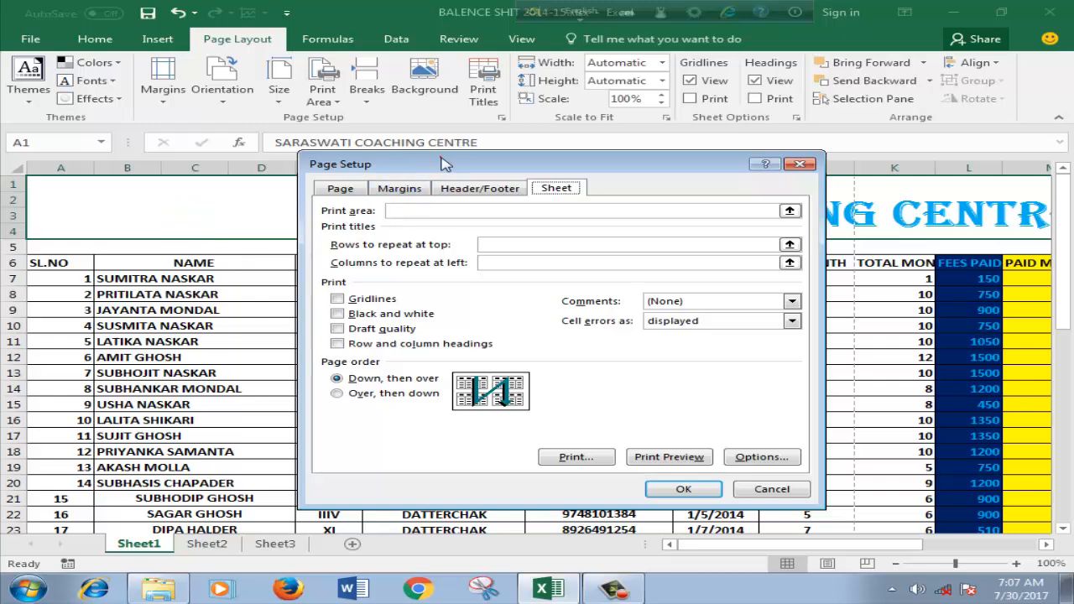
drag(445, 163, 688, 185)
click(689, 233)
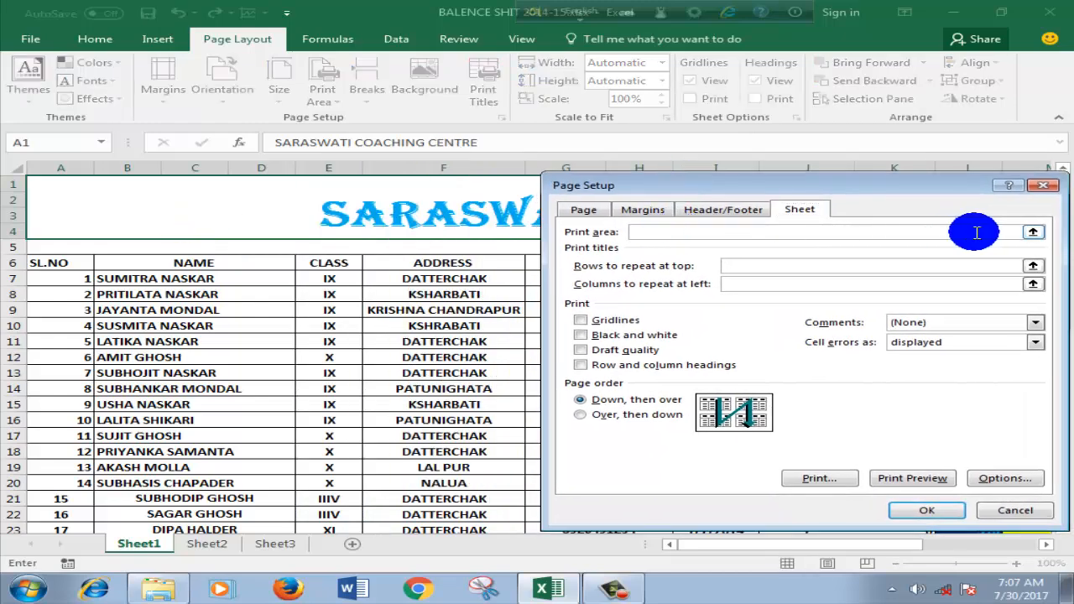
click(1033, 232)
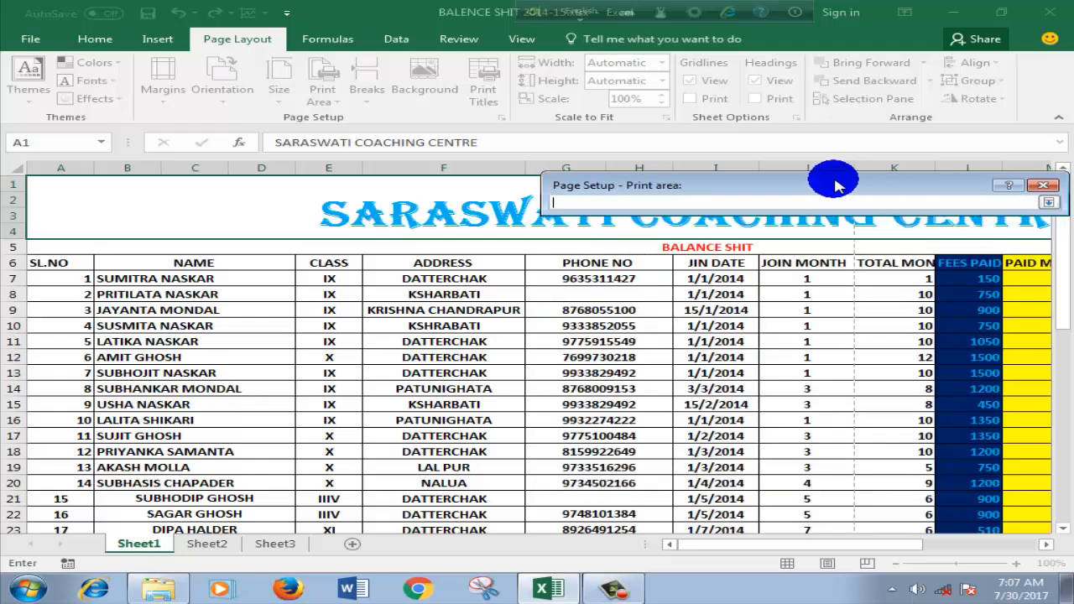
drag(832, 183, 632, 189)
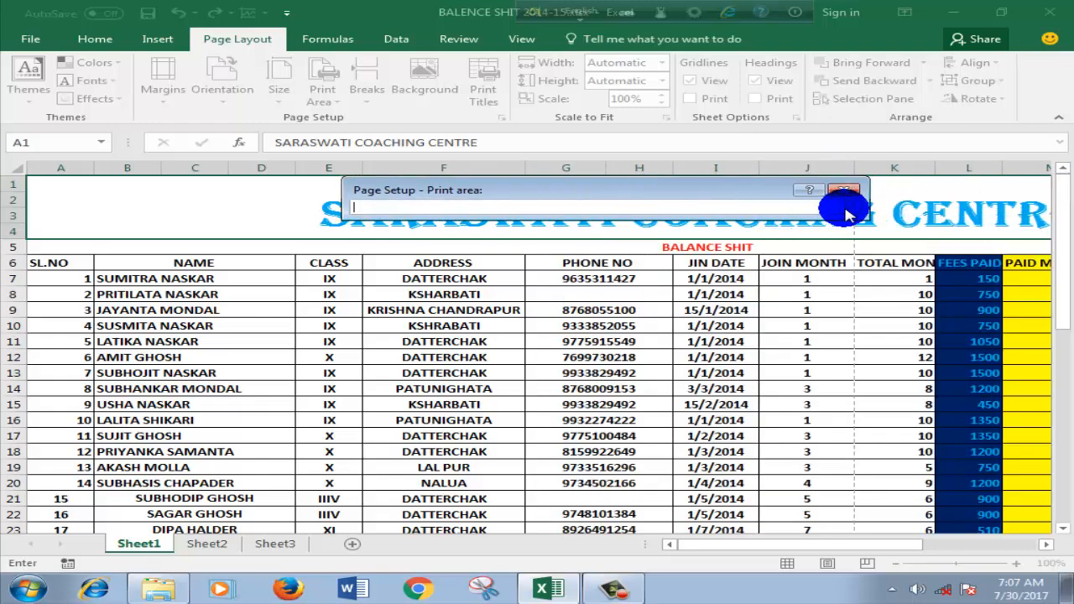
click(843, 209)
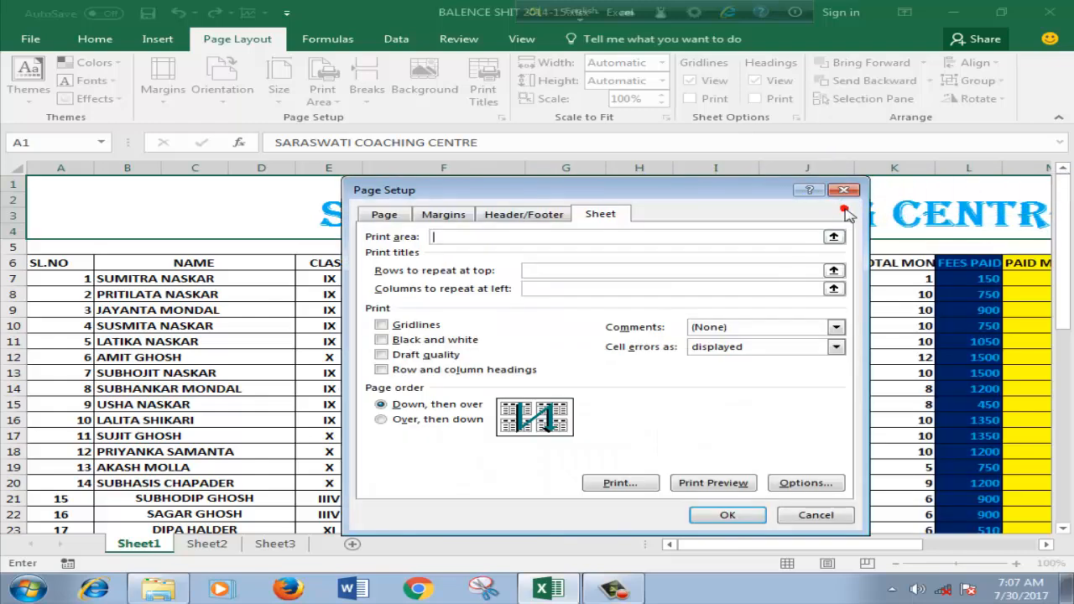
click(833, 236)
click(211, 213)
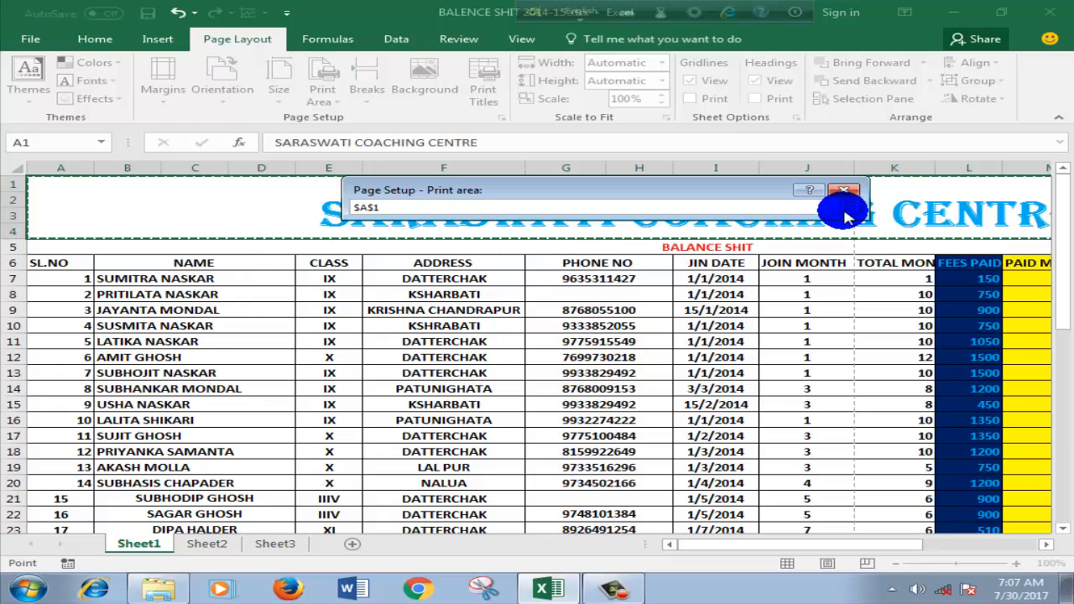
click(844, 212)
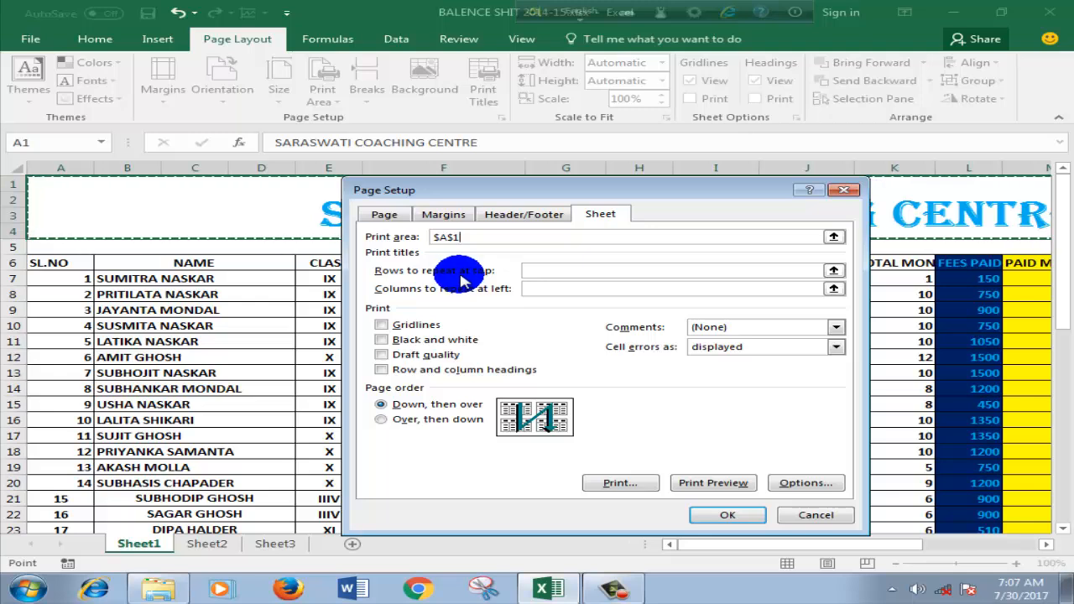
Step: Set the column header row, $6:$6, as the row to repeat at top
click(690, 277)
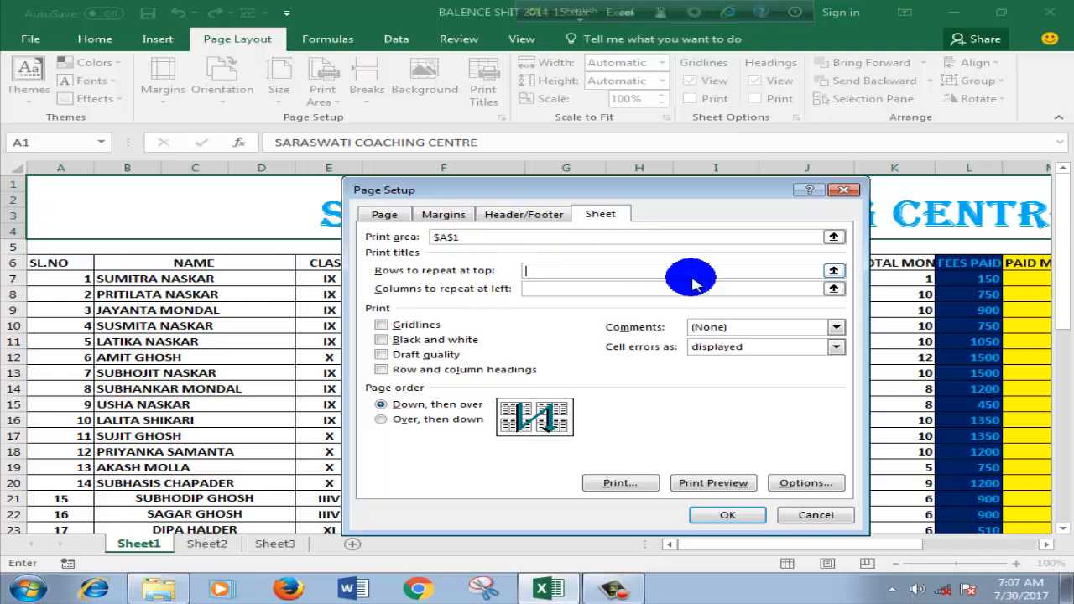
click(834, 271)
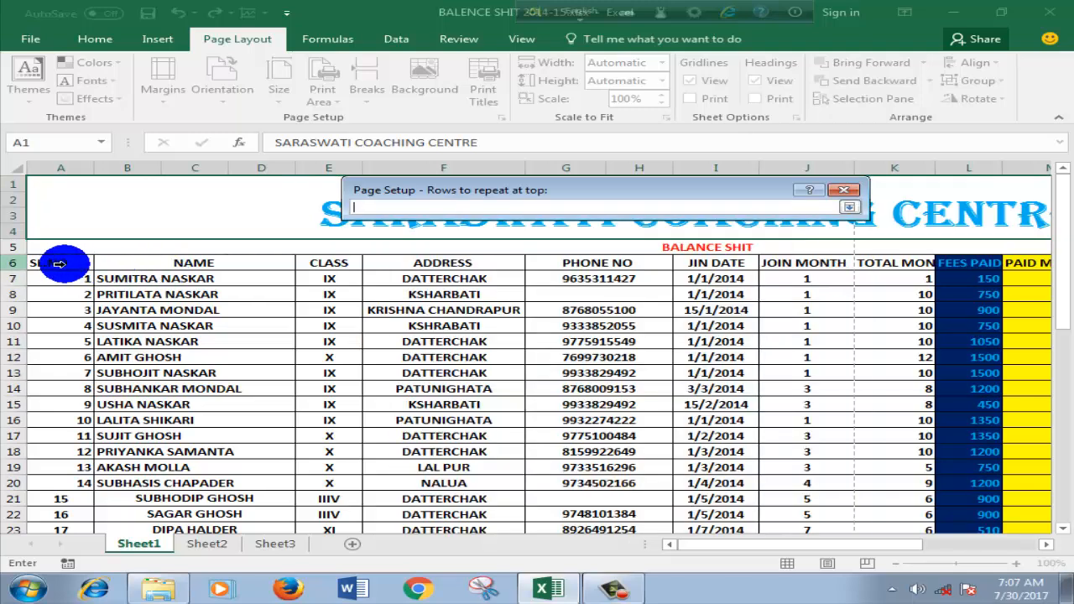
click(20, 263)
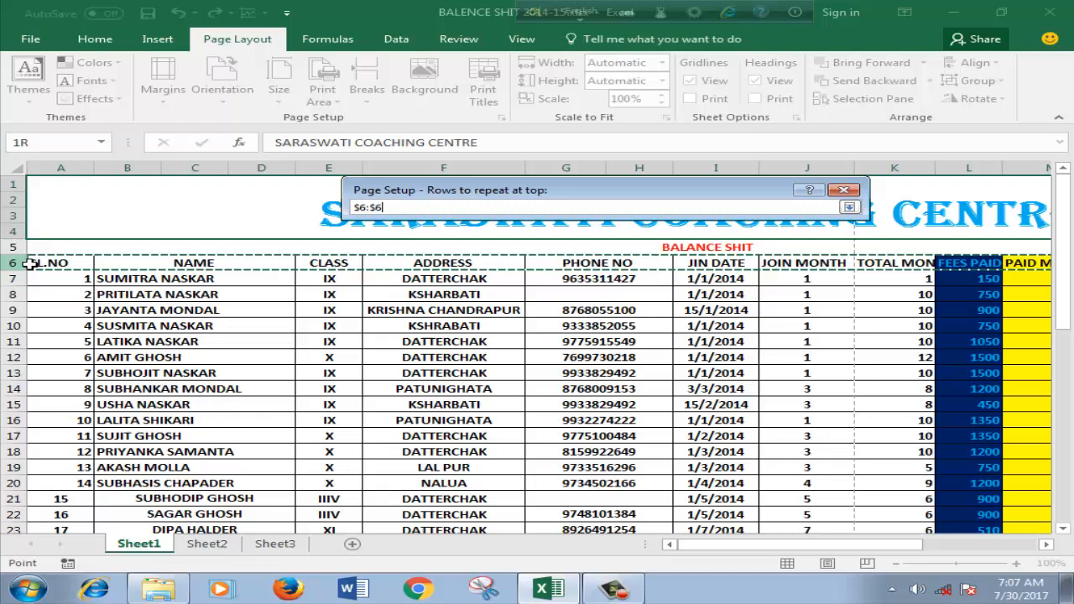
click(849, 206)
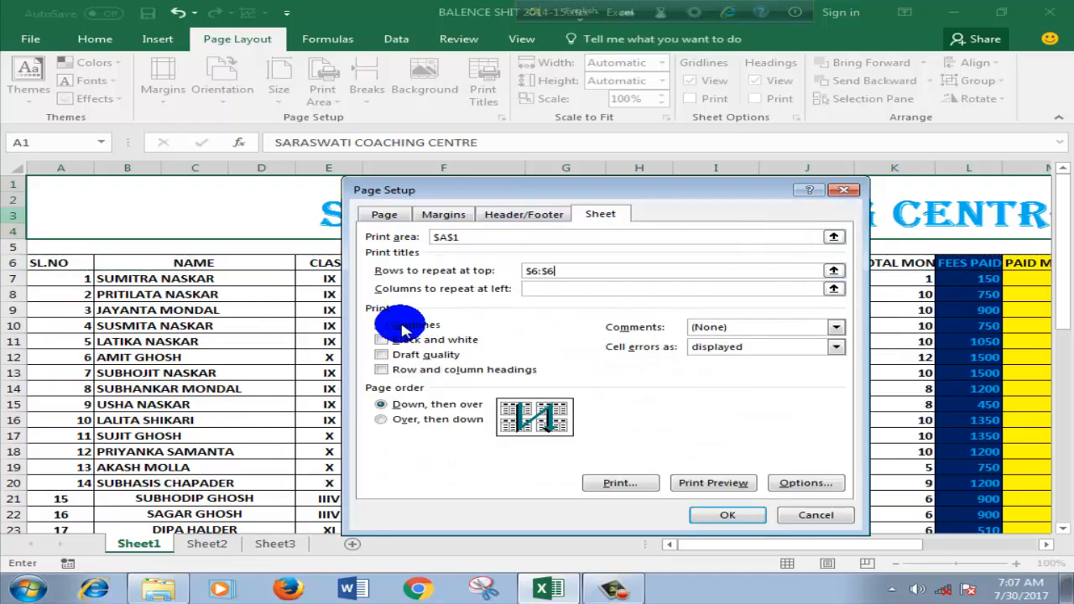
Step: Set columns $A:$Q to repeat at left, check the print preview and return to the worksheet
click(833, 288)
click(77, 265)
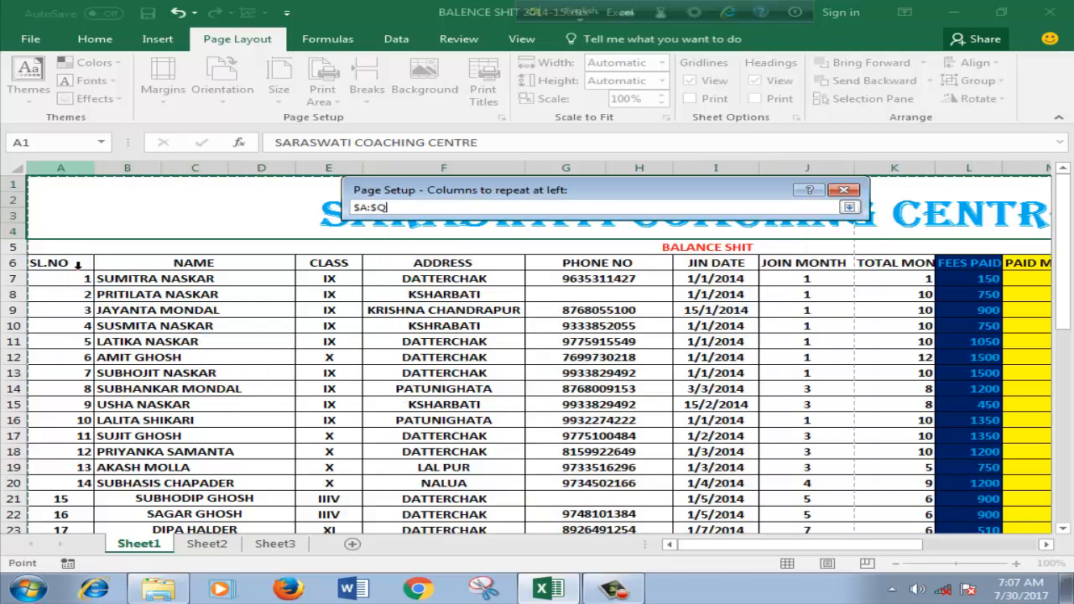
click(849, 207)
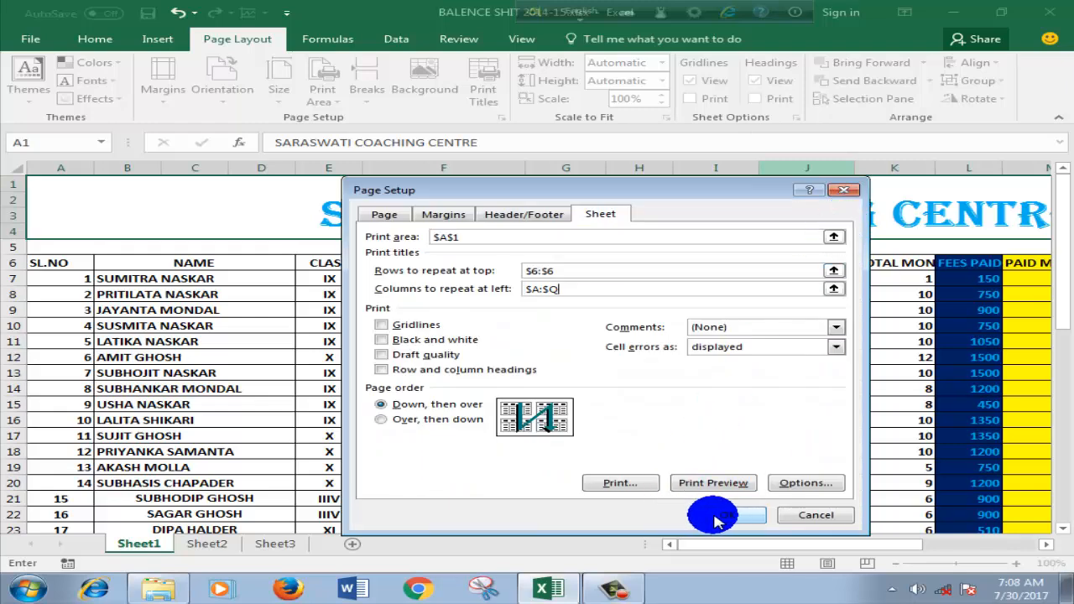
click(716, 484)
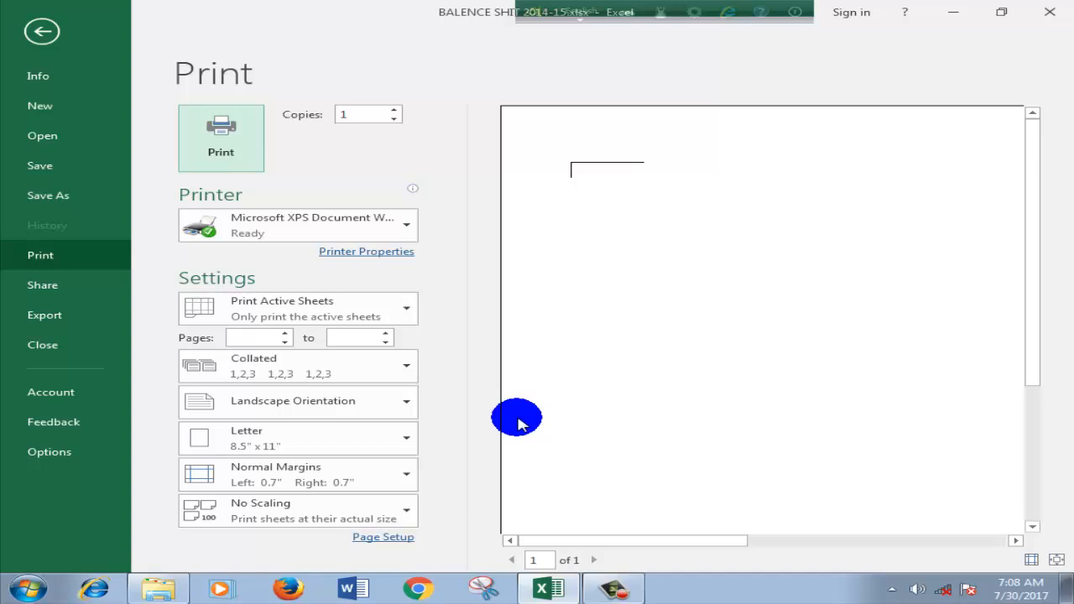
click(39, 35)
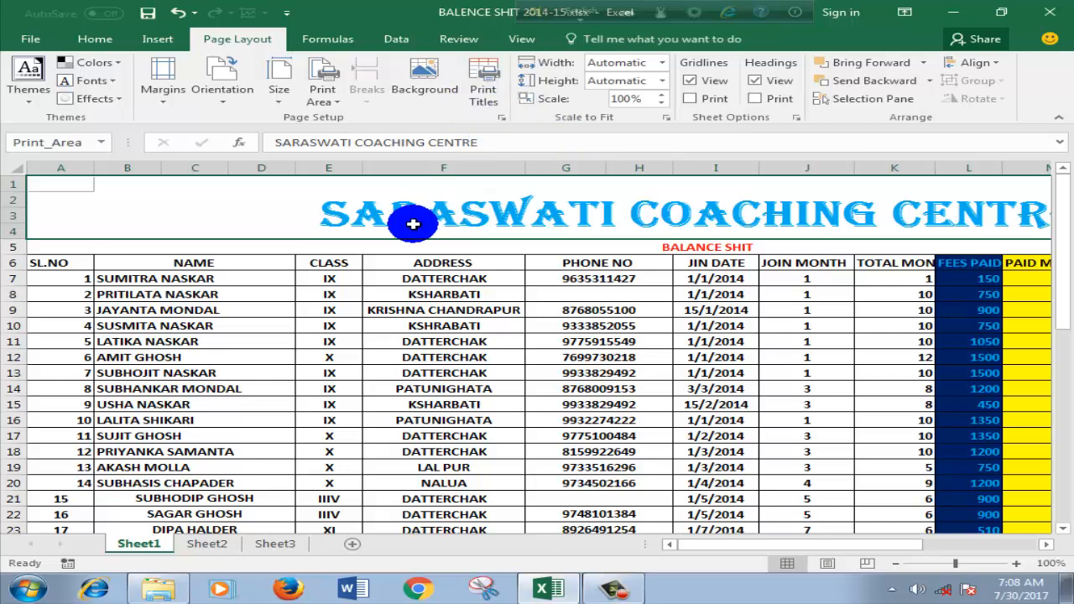
Step: Reopen the print titles settings, clear the rows to repeat at top and select row 6 again
click(485, 88)
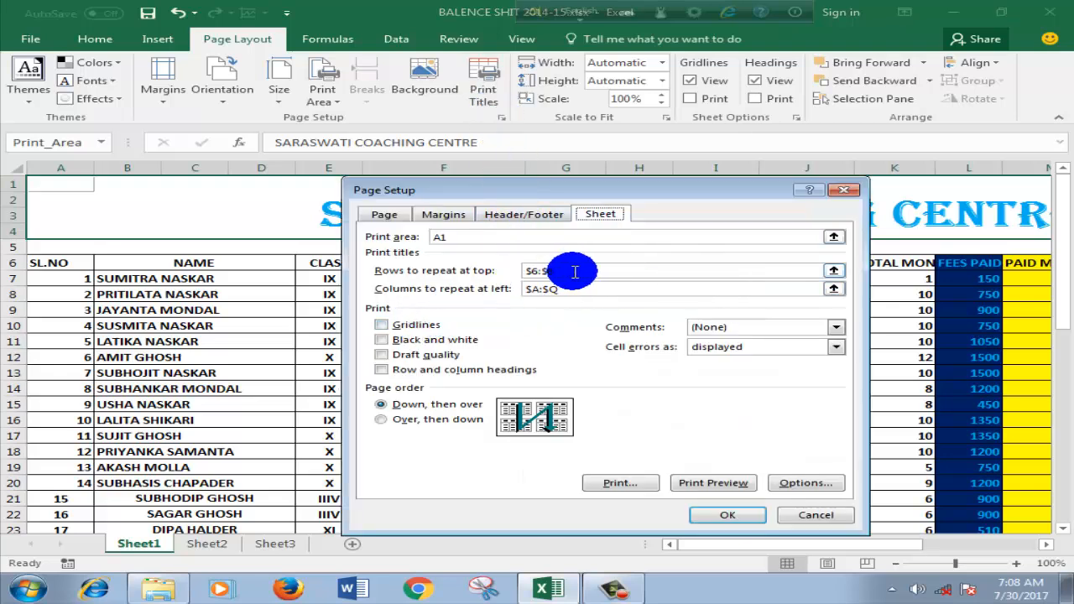
drag(592, 271, 491, 271)
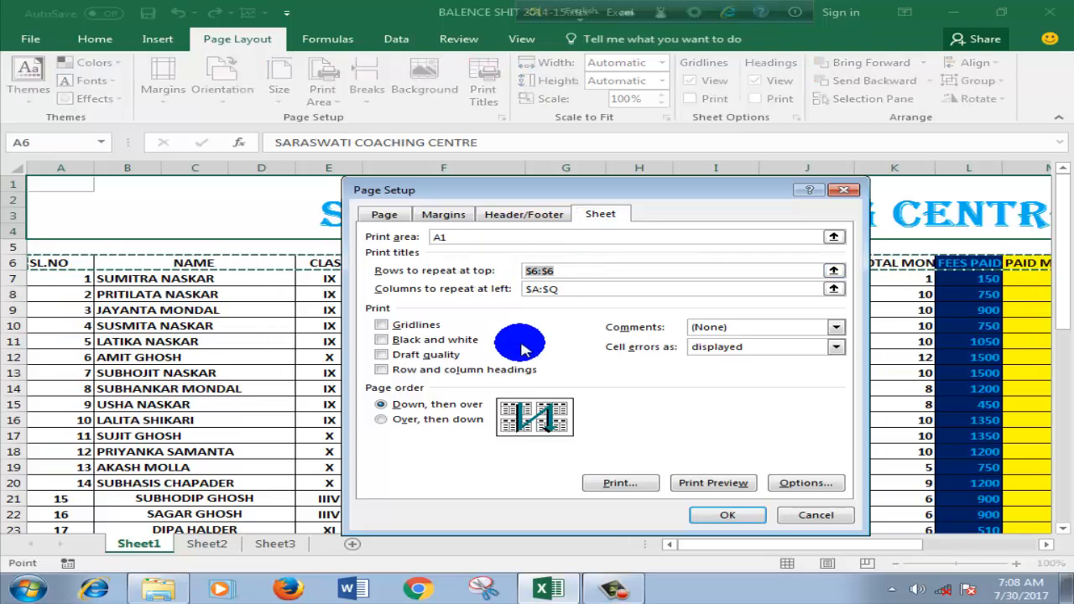
key(Delete)
click(592, 289)
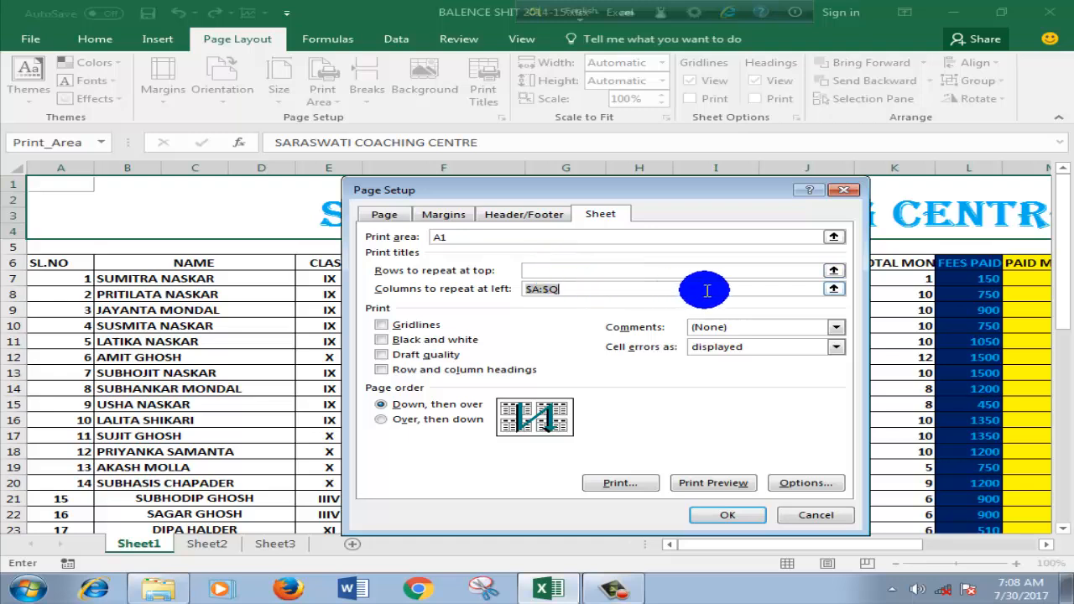
click(836, 272)
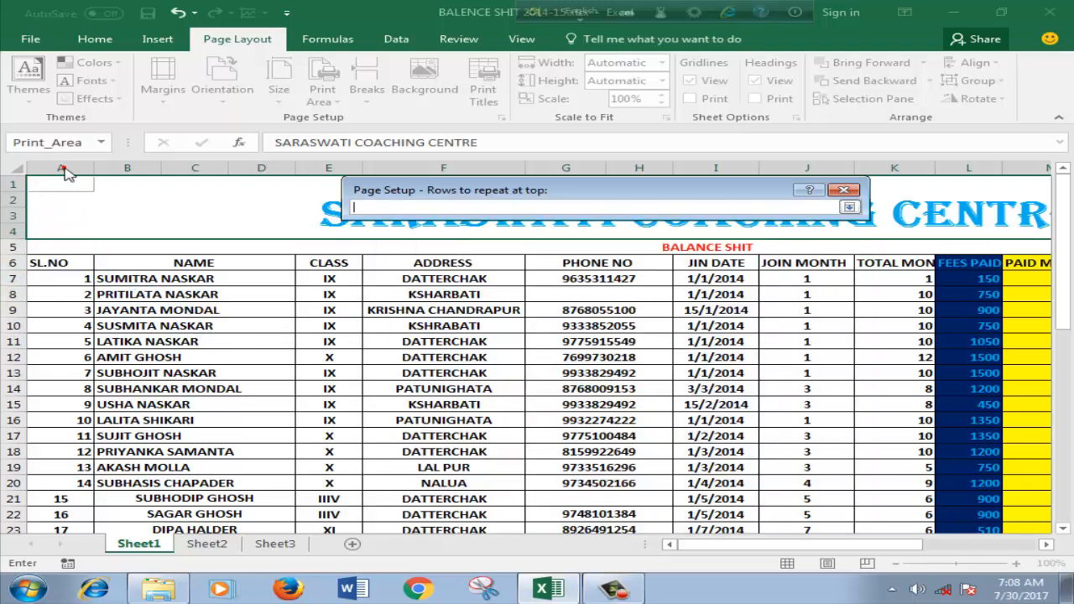
click(15, 263)
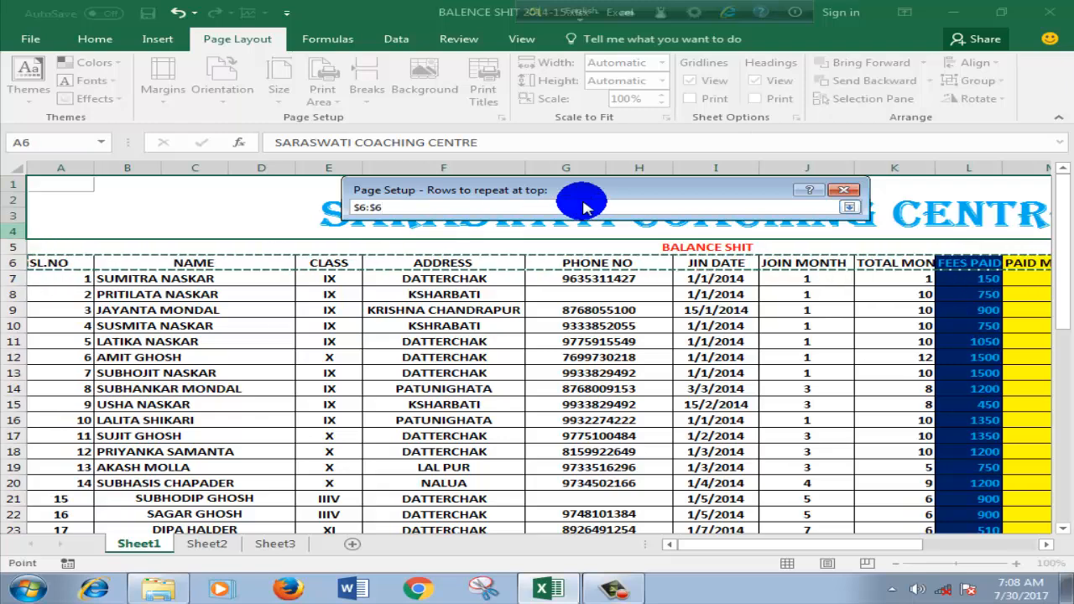
click(849, 207)
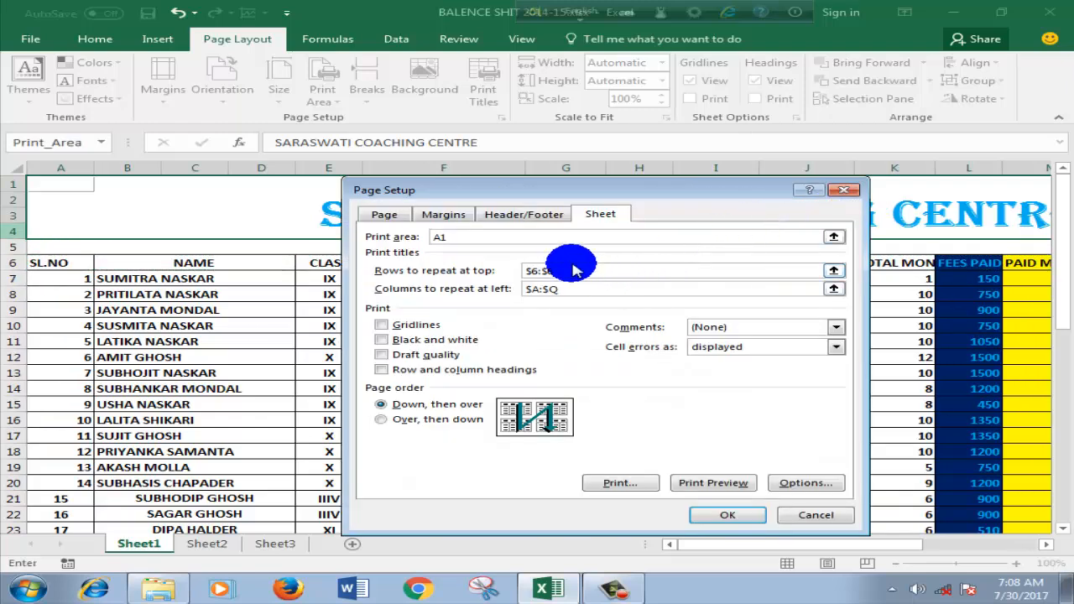
Step: Select the merged SARASWATI COACHING CENTRE title block as the print area again and apply the page setup
click(240, 223)
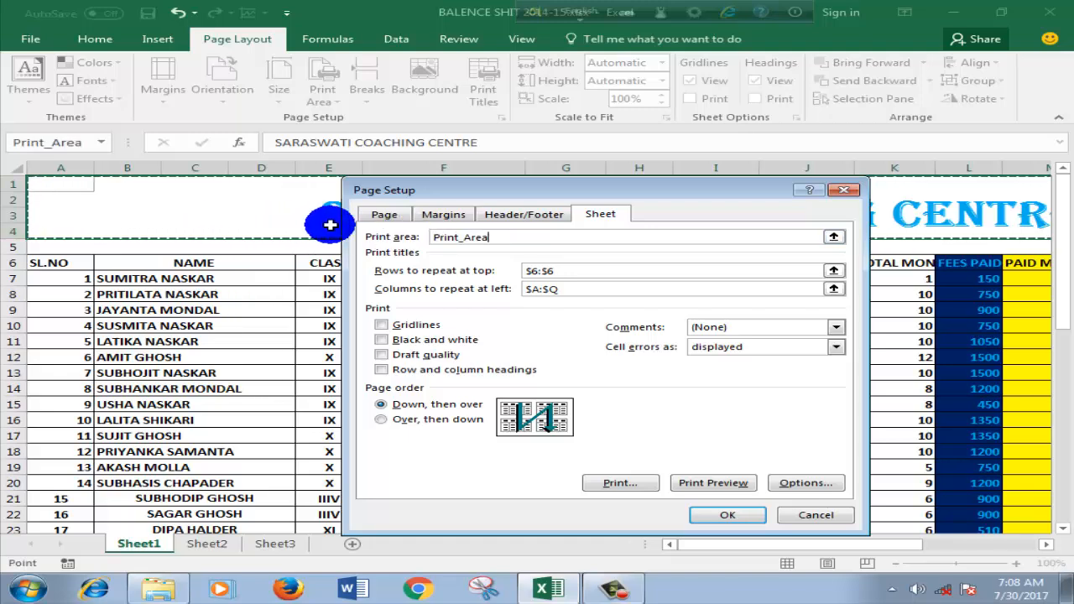
click(833, 236)
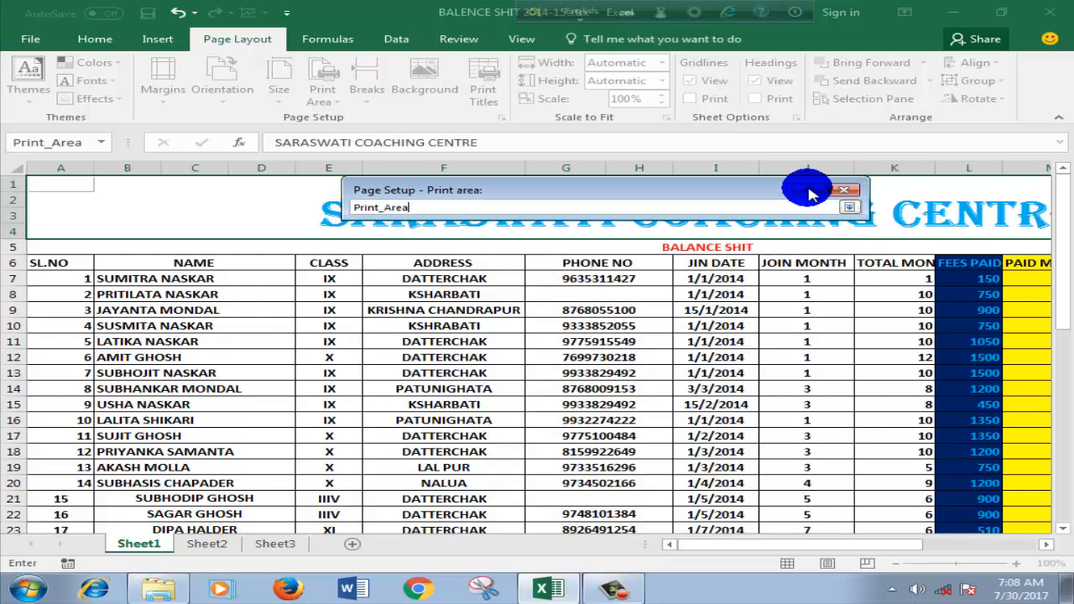
click(849, 206)
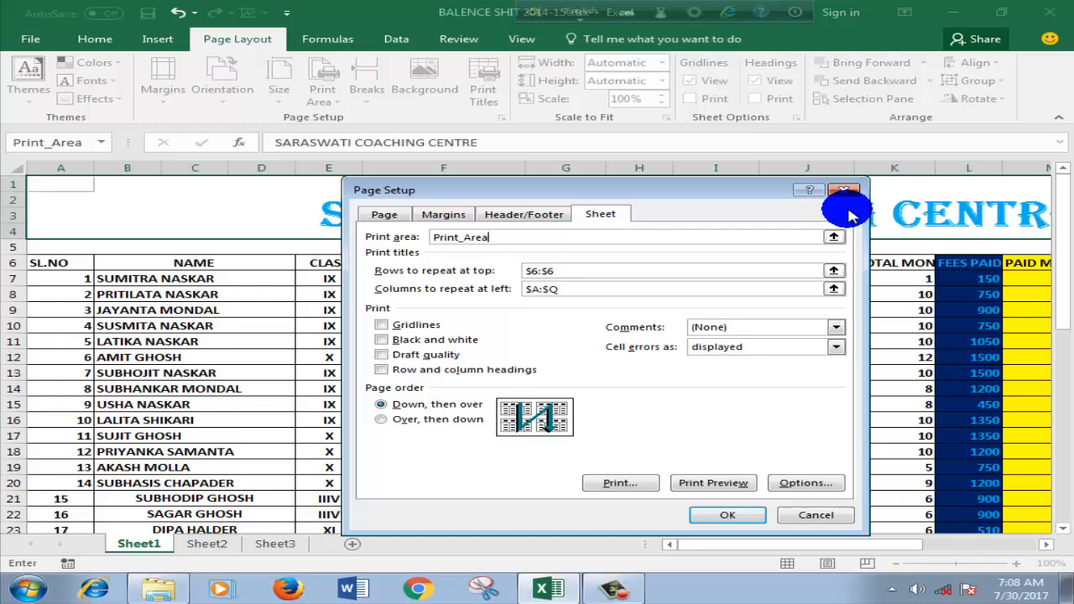
click(726, 515)
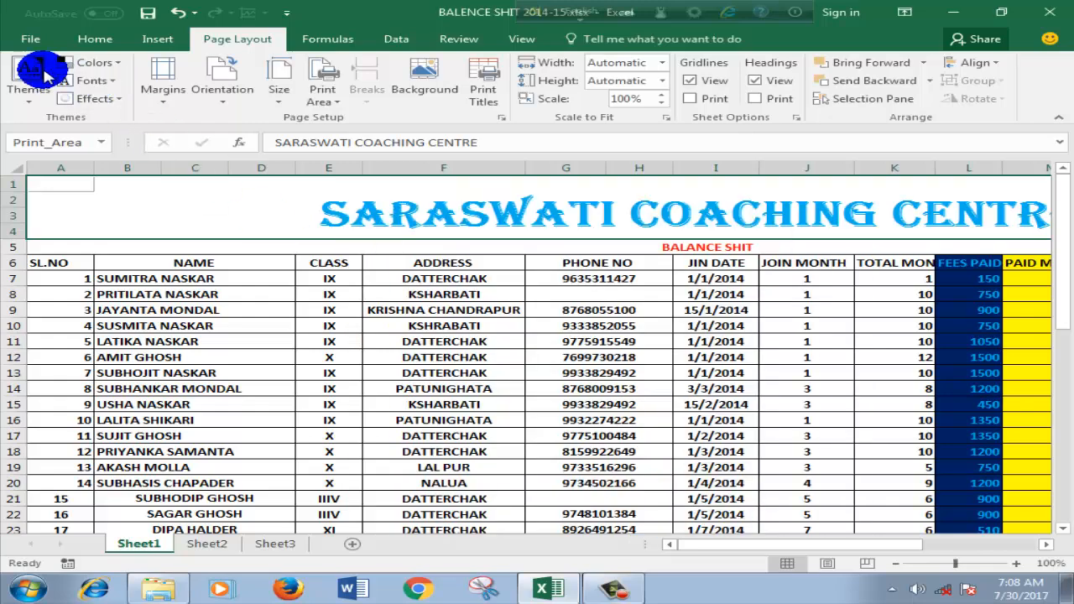
Step: Check Sheet1 with its print titles in the print preview and return to the worksheet
click(28, 40)
click(30, 252)
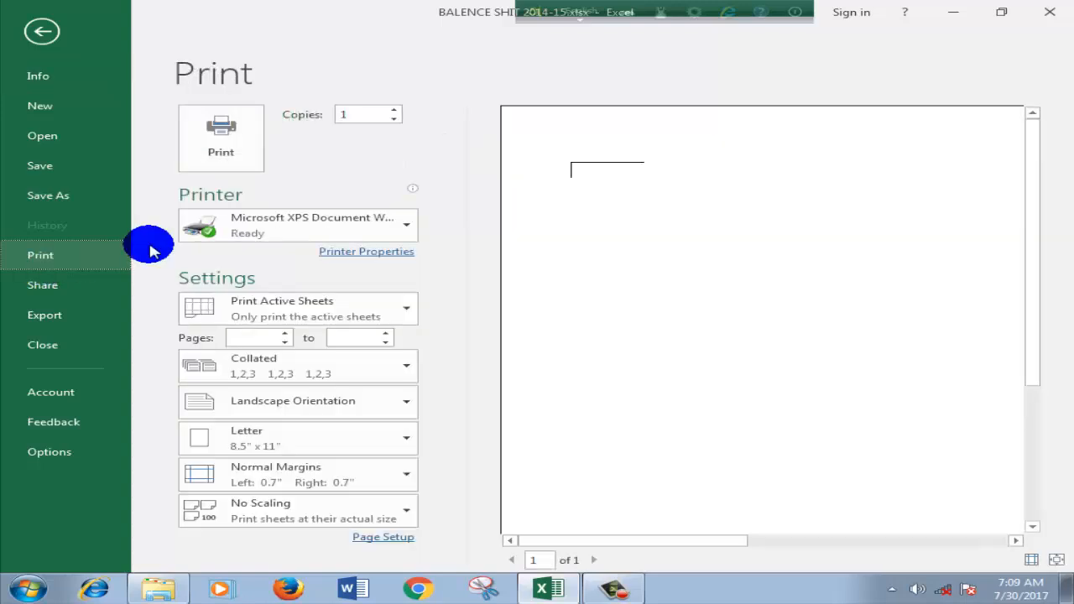
click(43, 33)
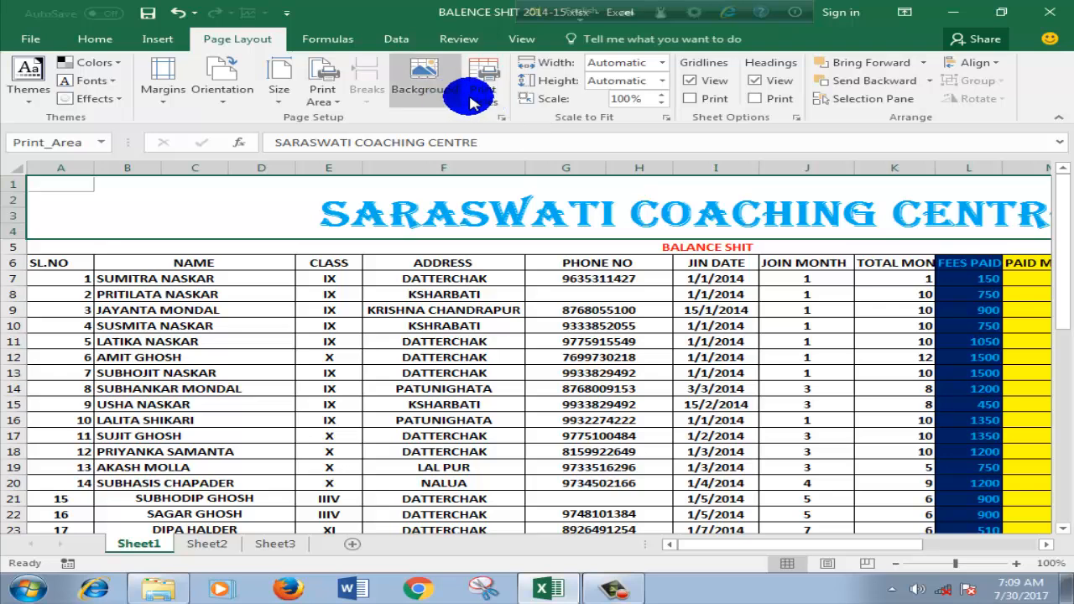
Step: Reopen the print titles settings and reselect the merged SARASWATI COACHING CENTRE title block as the print area
click(495, 107)
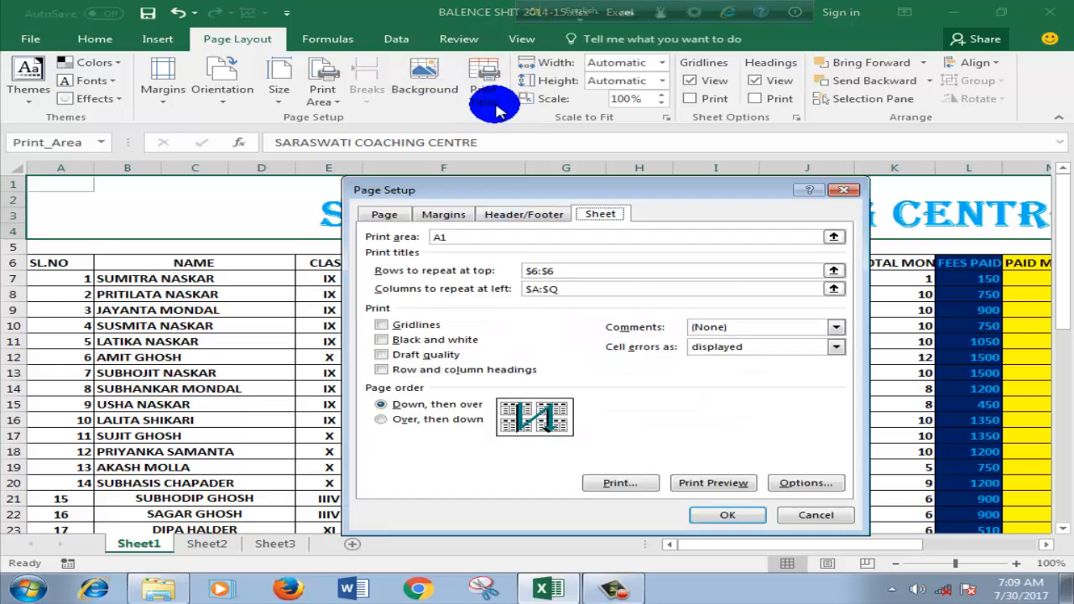
click(466, 236)
click(263, 211)
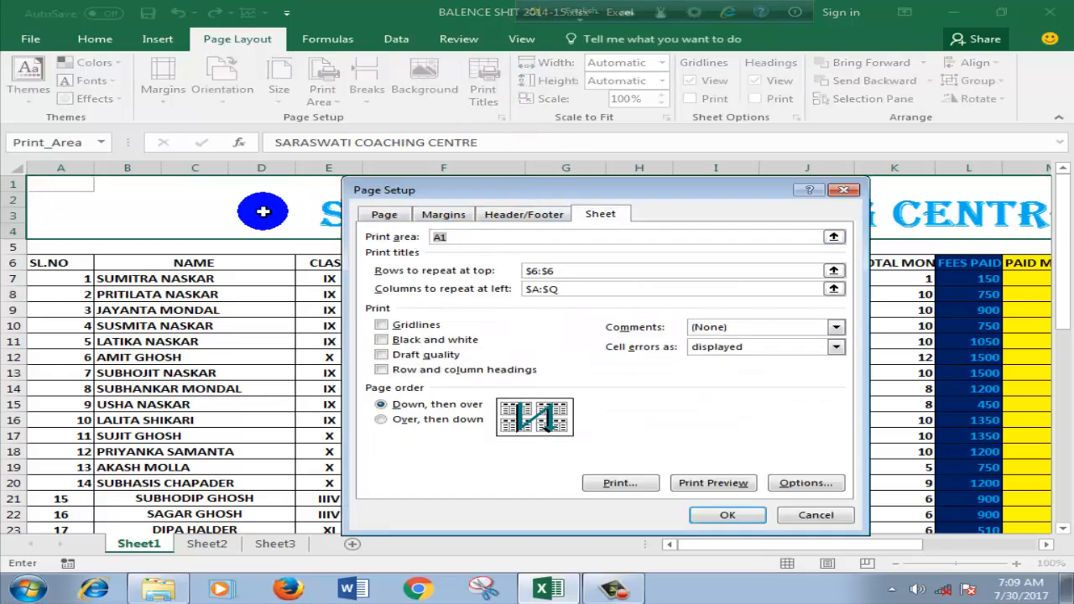
click(832, 236)
drag(523, 185, 406, 434)
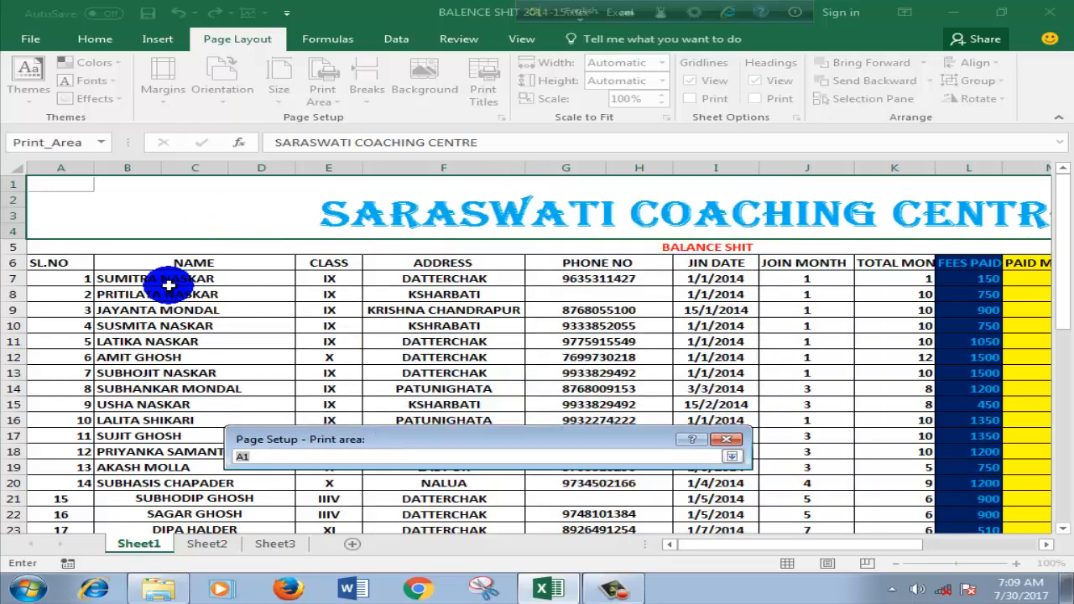
click(61, 195)
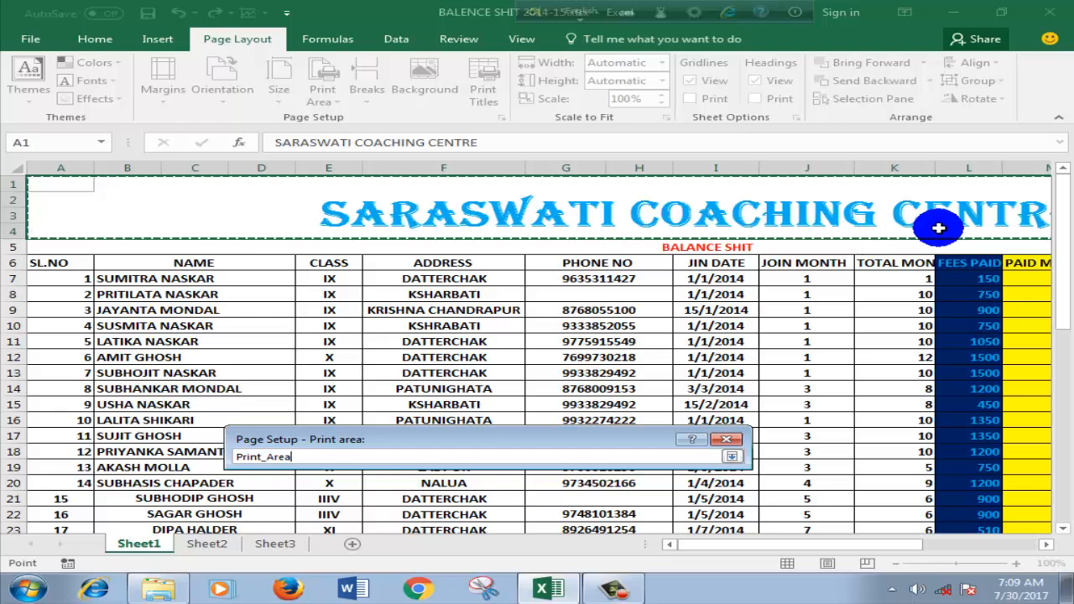
drag(938, 227, 751, 220)
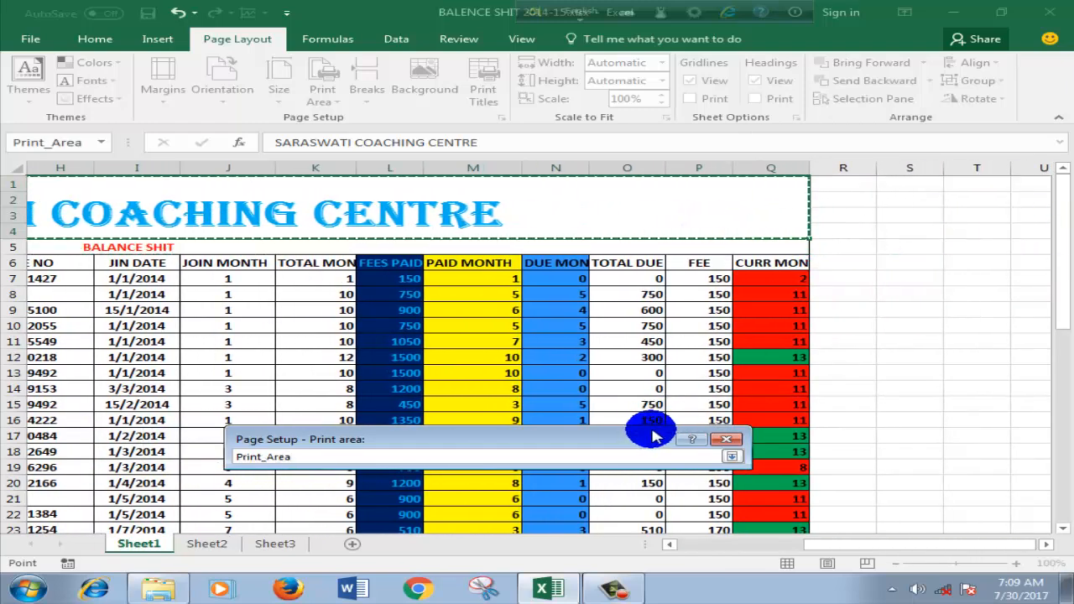
click(727, 458)
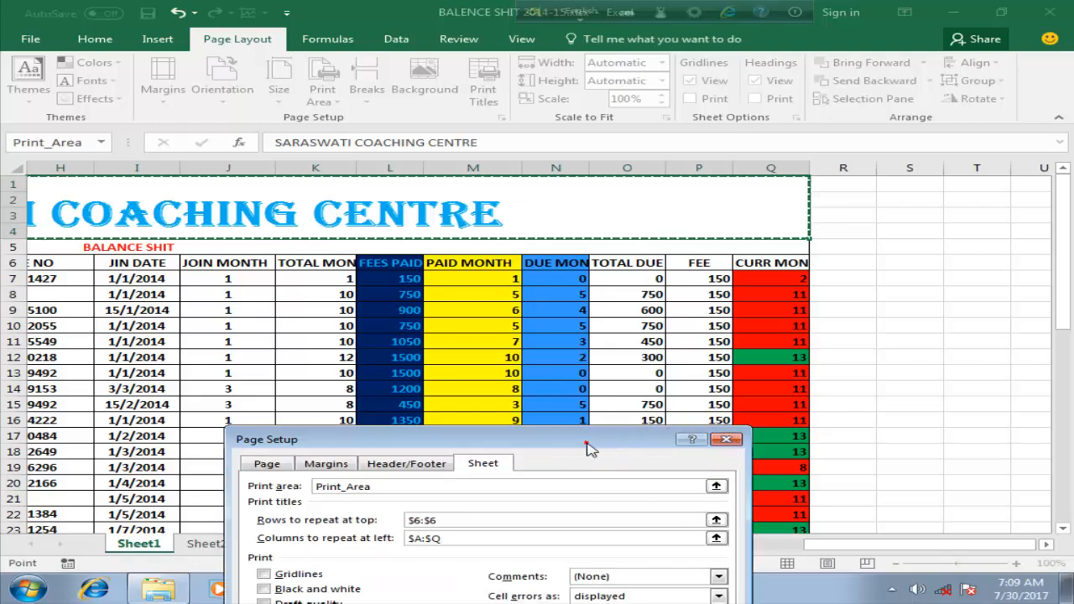
drag(587, 447, 595, 352)
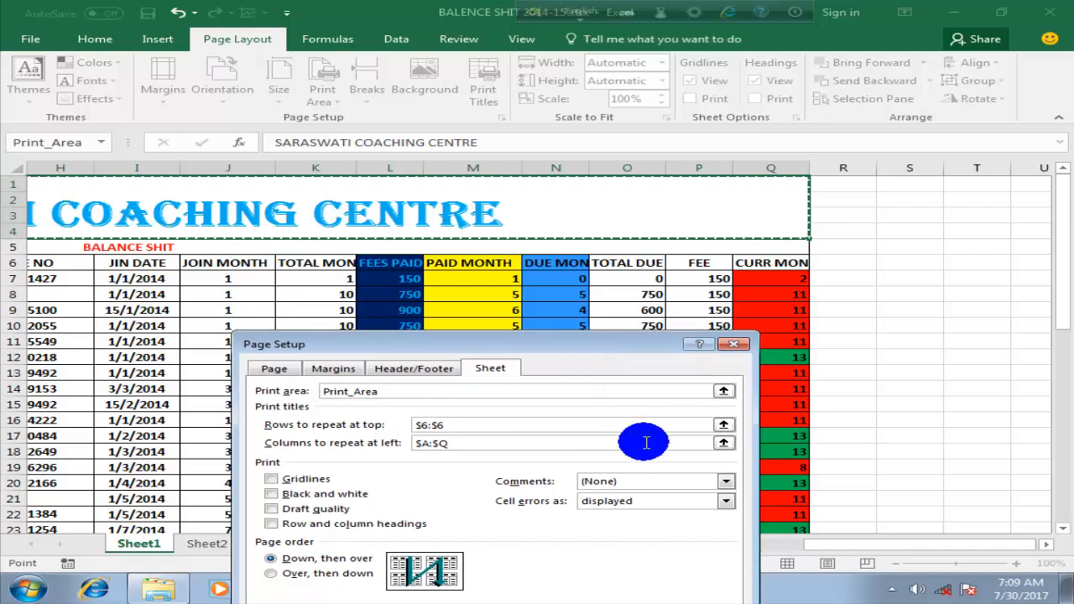
drag(495, 351, 495, 224)
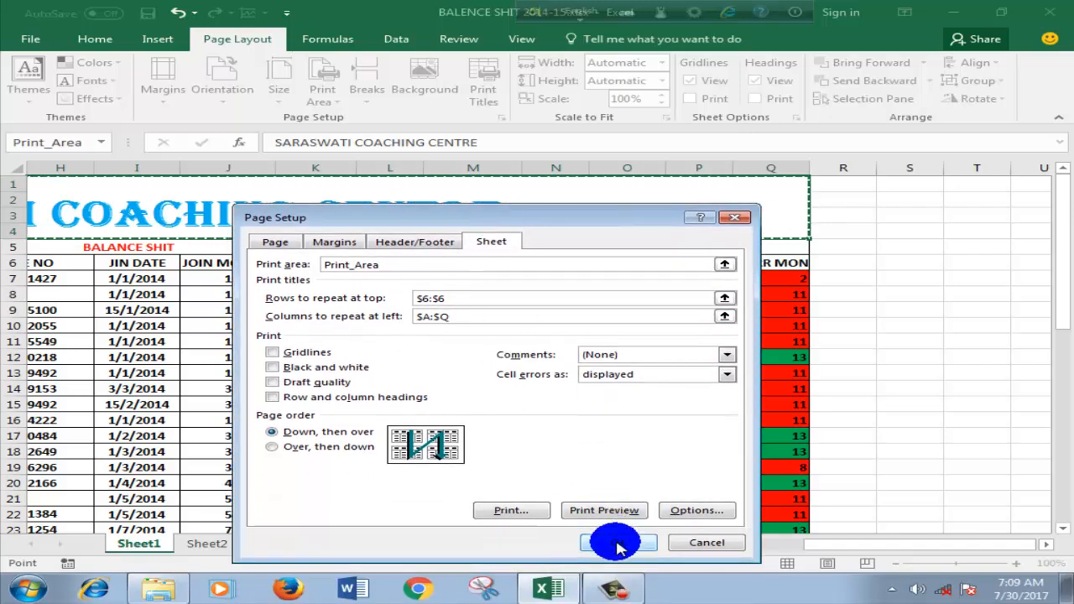
Step: Check the title block print area in the print preview and return to the start of Sheet1
click(601, 512)
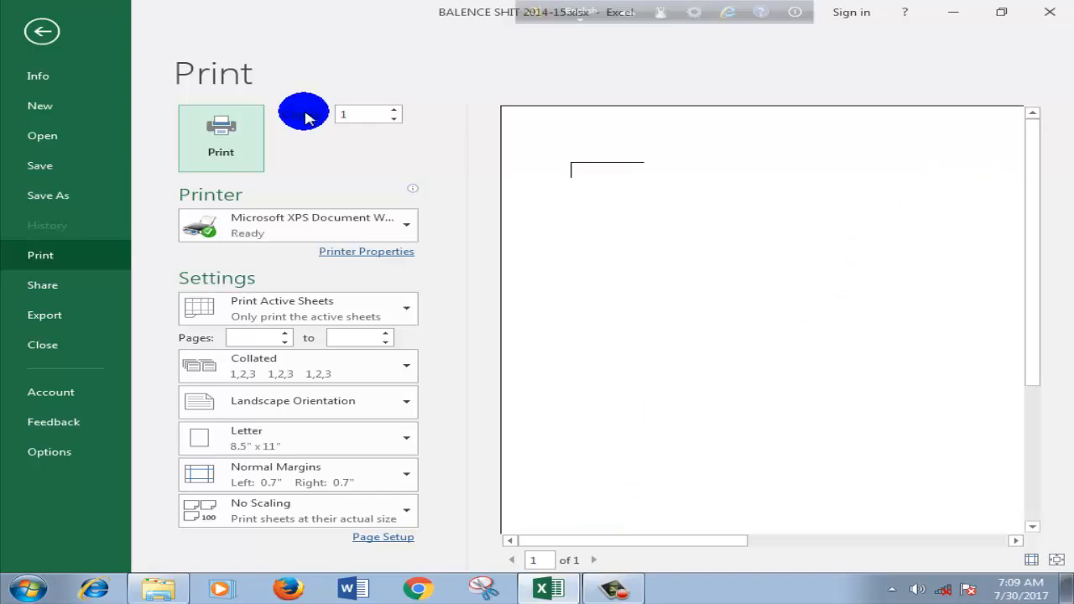
click(53, 45)
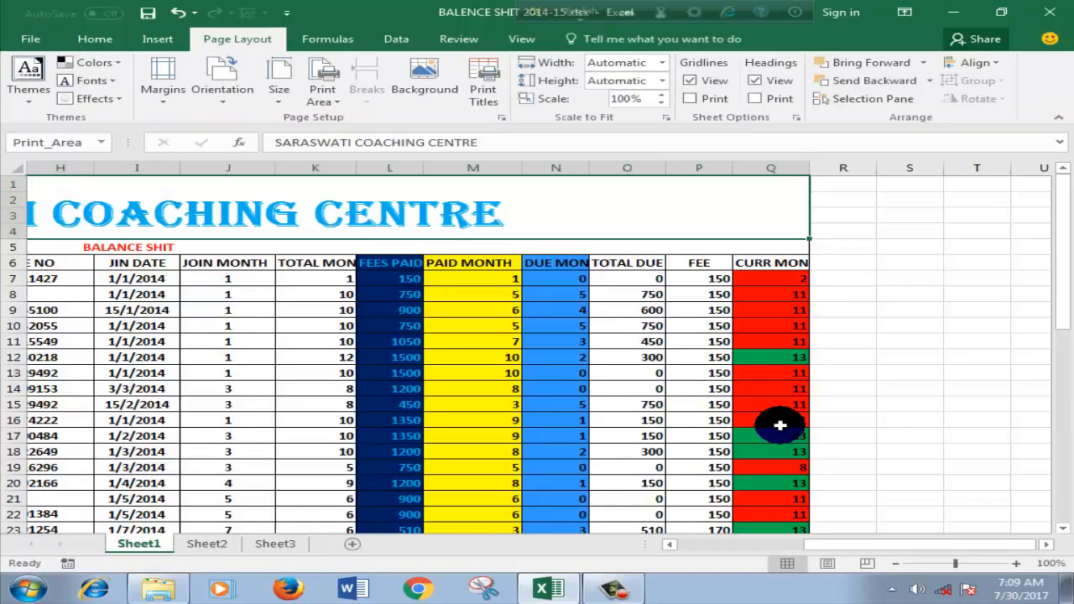
drag(826, 552, 729, 545)
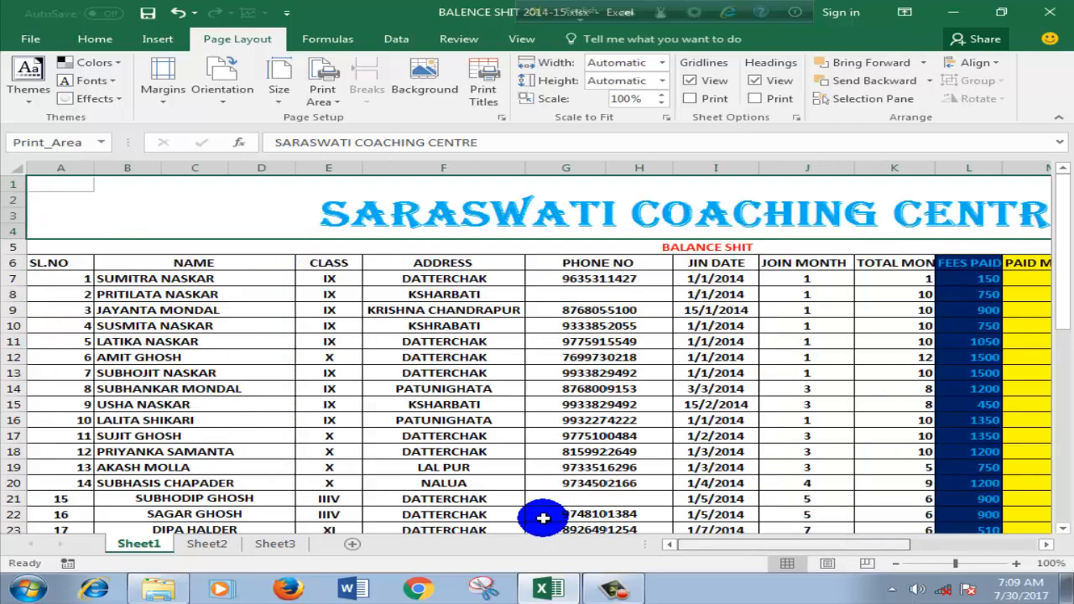
Step: Select the merged SARASWATI COACHING CENTRE title block and clear the print area of Sheet1
click(148, 215)
click(239, 361)
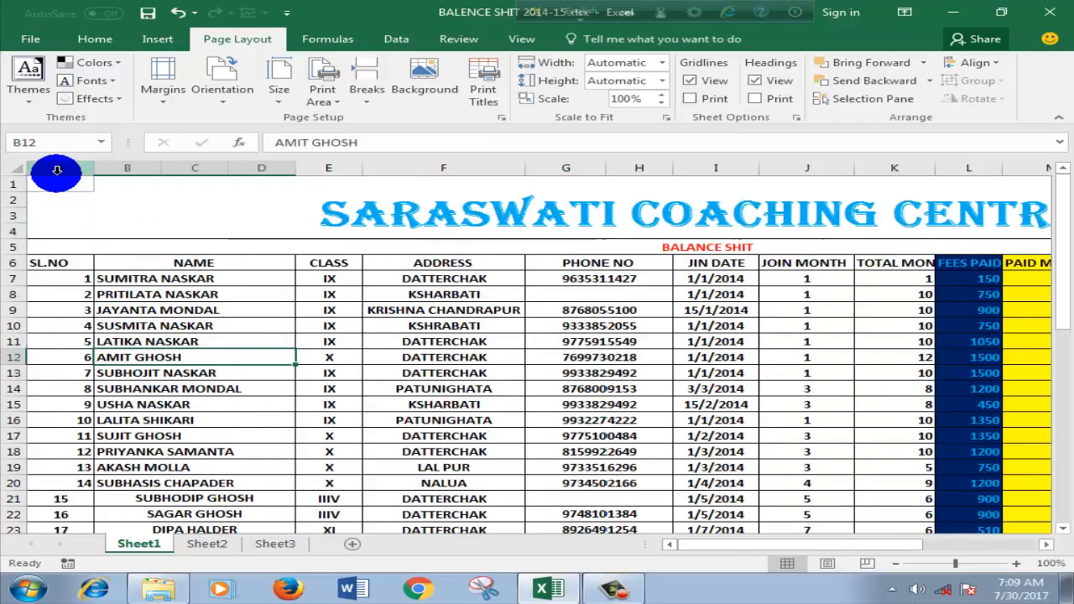
click(61, 220)
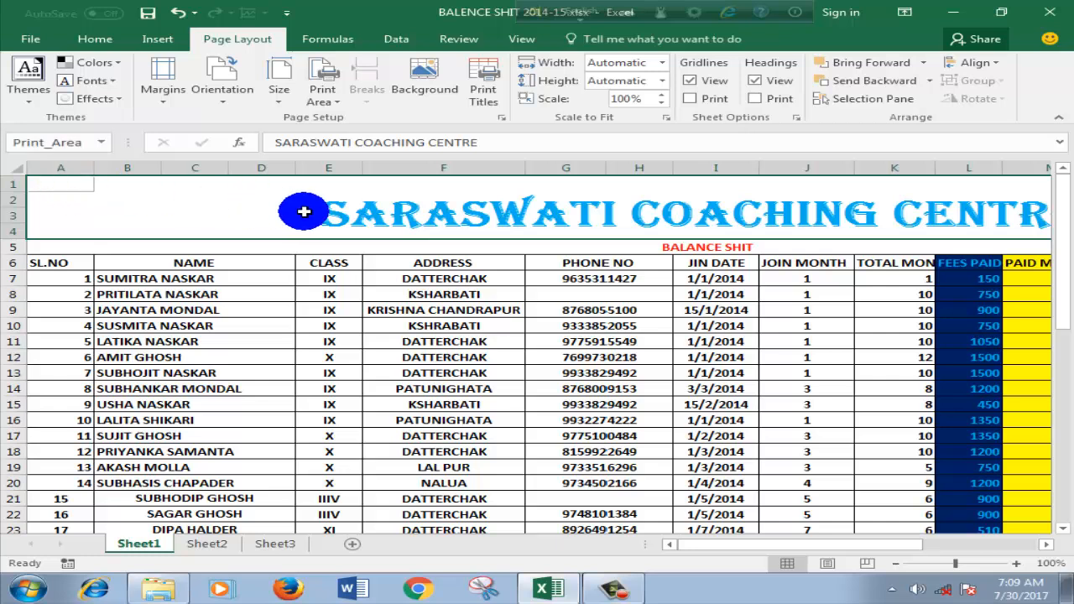
click(323, 89)
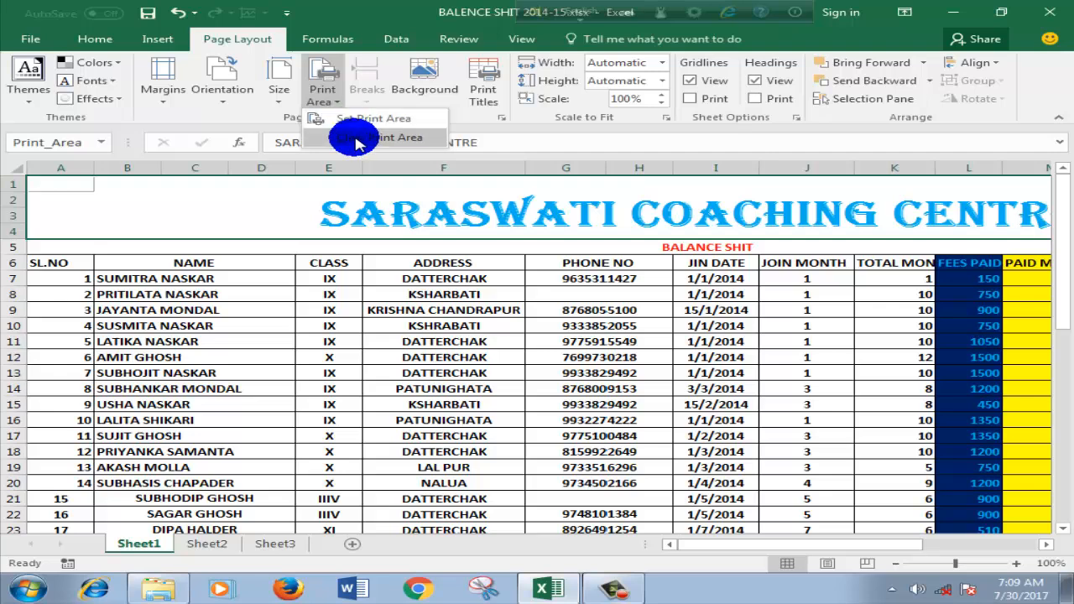
click(355, 137)
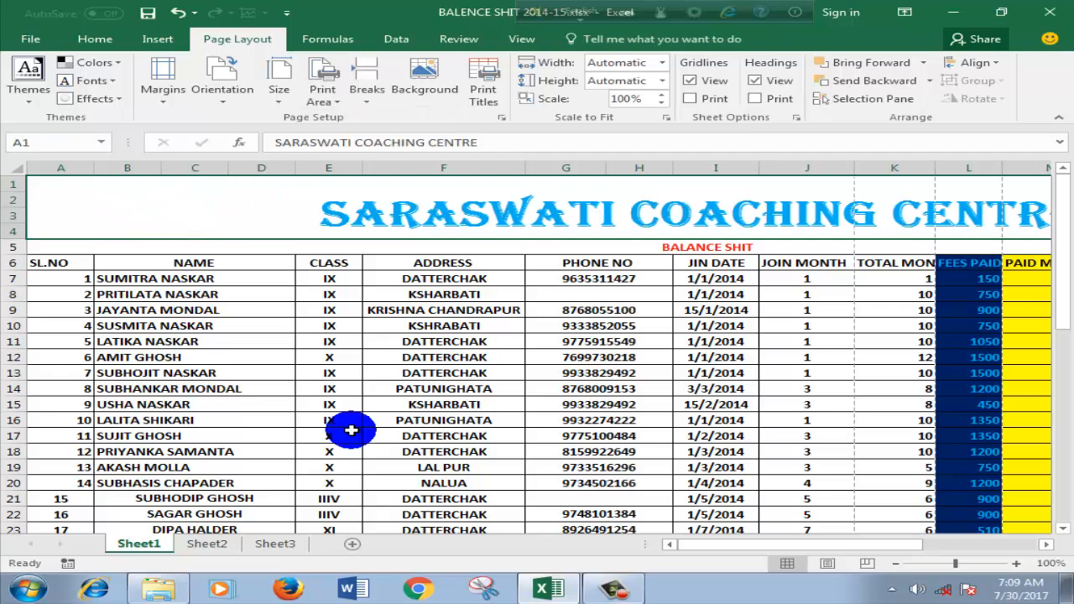
click(548, 590)
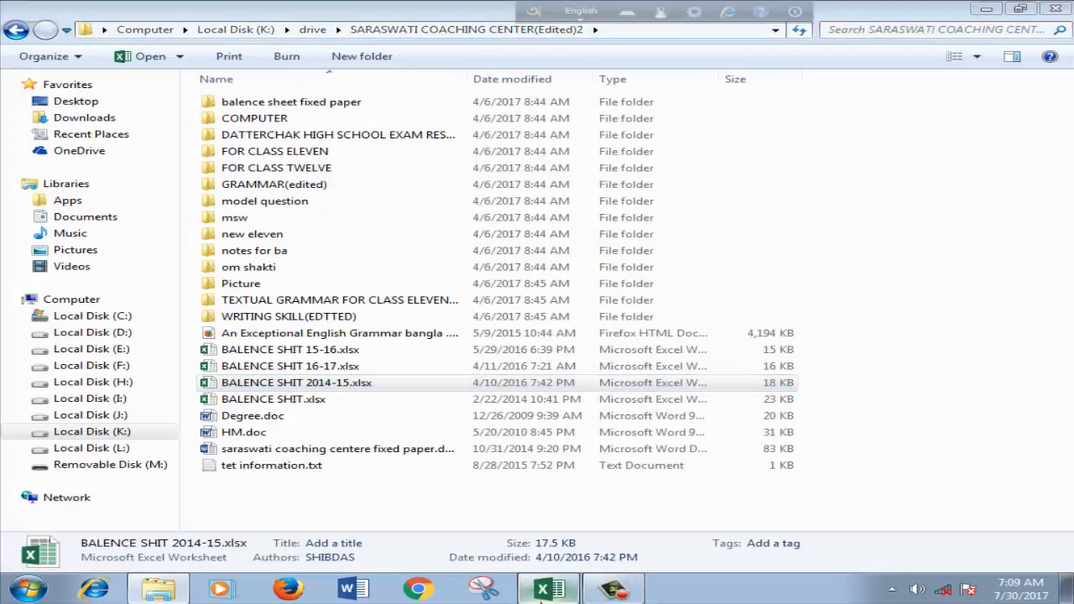
click(548, 590)
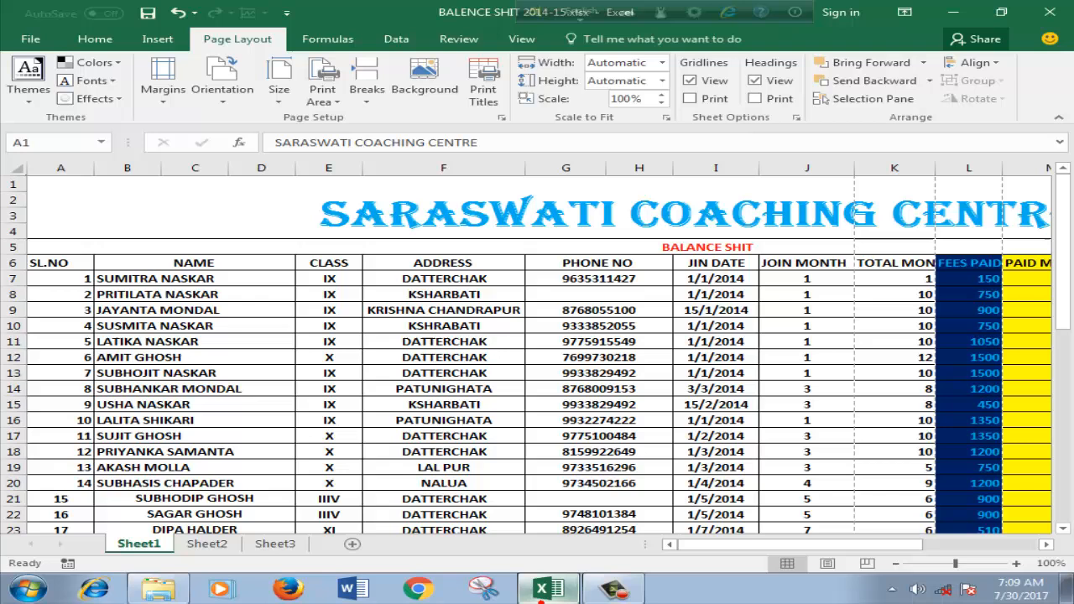
Step: Open the print titles settings and set the print area to $A$1, the merged title block
click(485, 89)
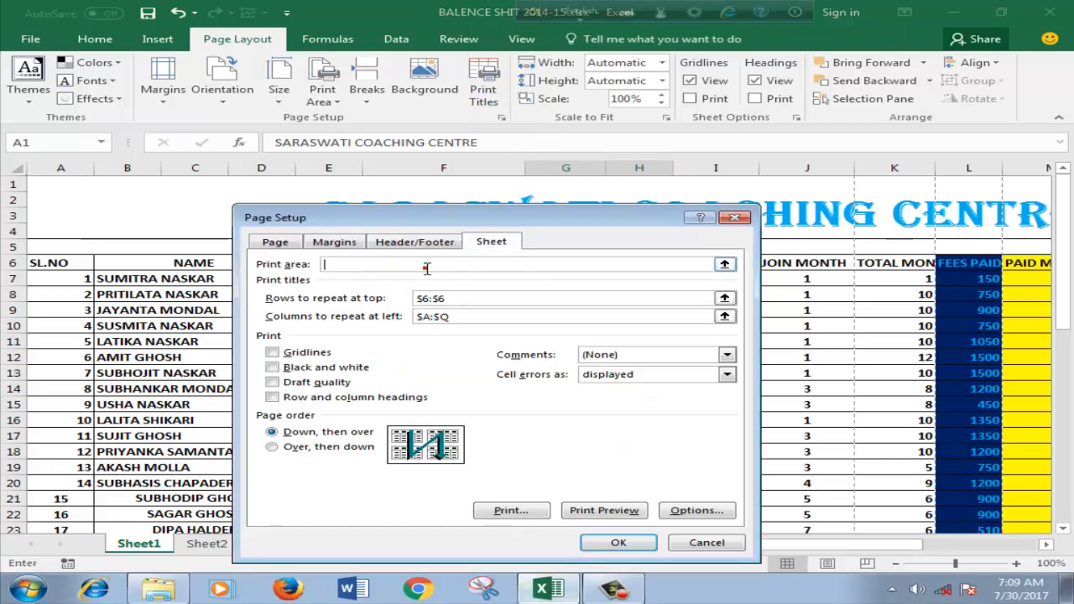
click(723, 263)
click(390, 239)
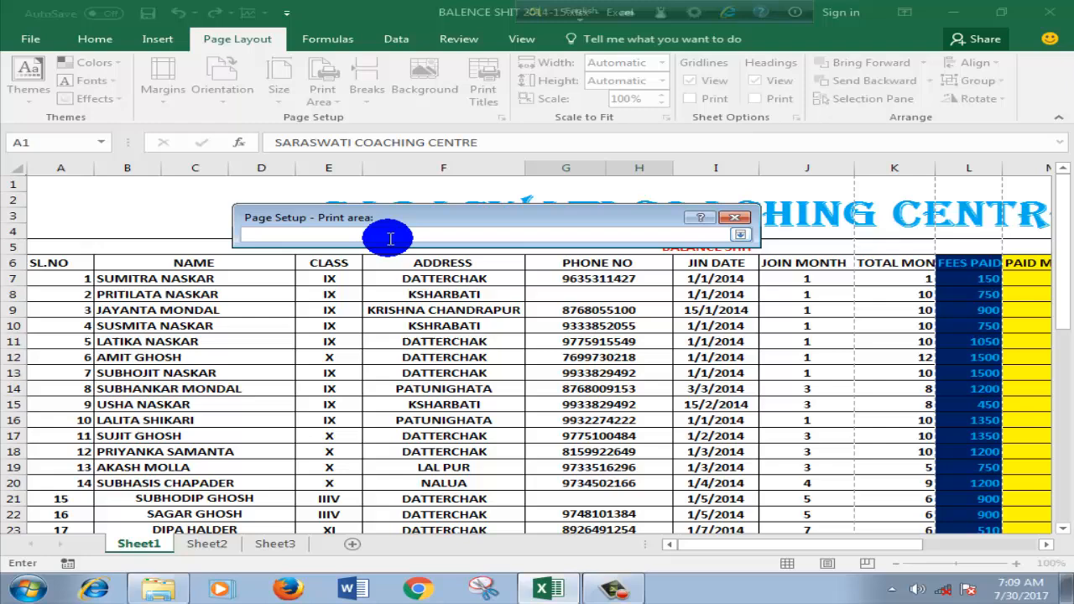
click(98, 200)
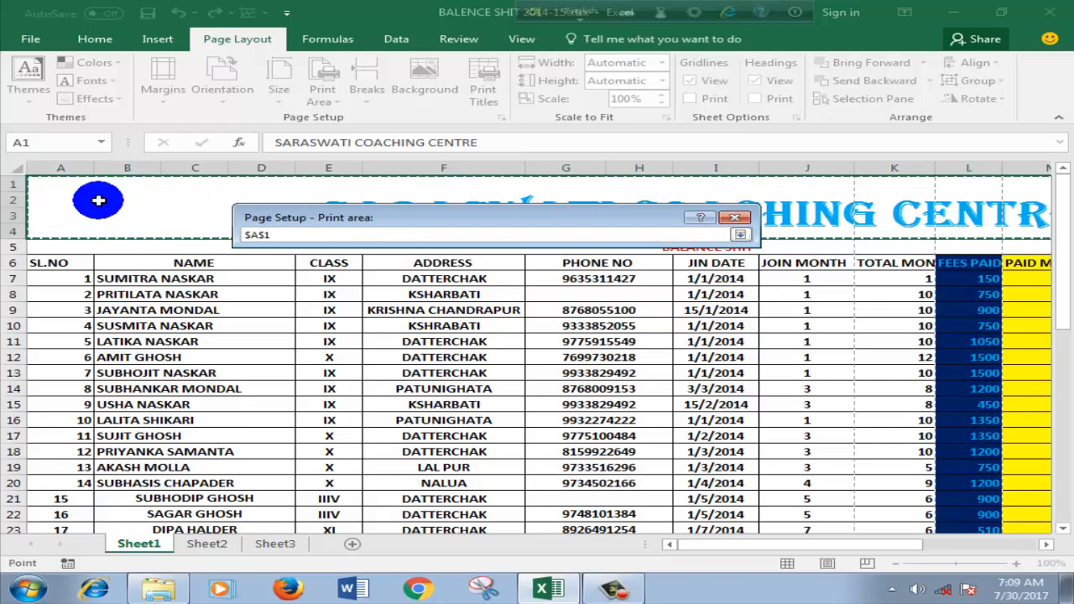
click(741, 235)
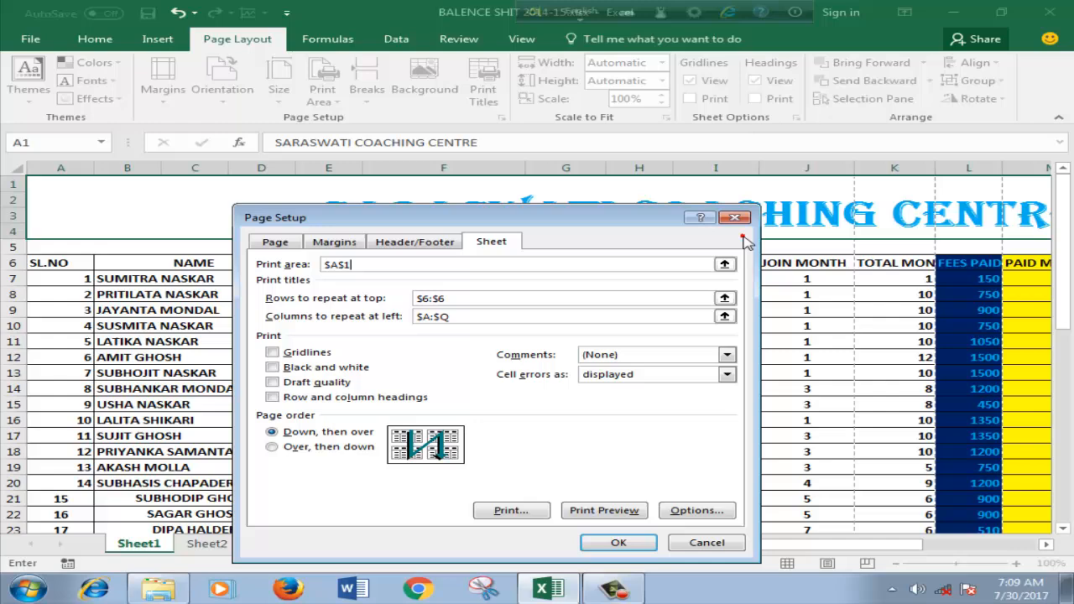
Step: Preview the printout with the $A$1 print area, return to the worksheet and select cell F11
click(611, 510)
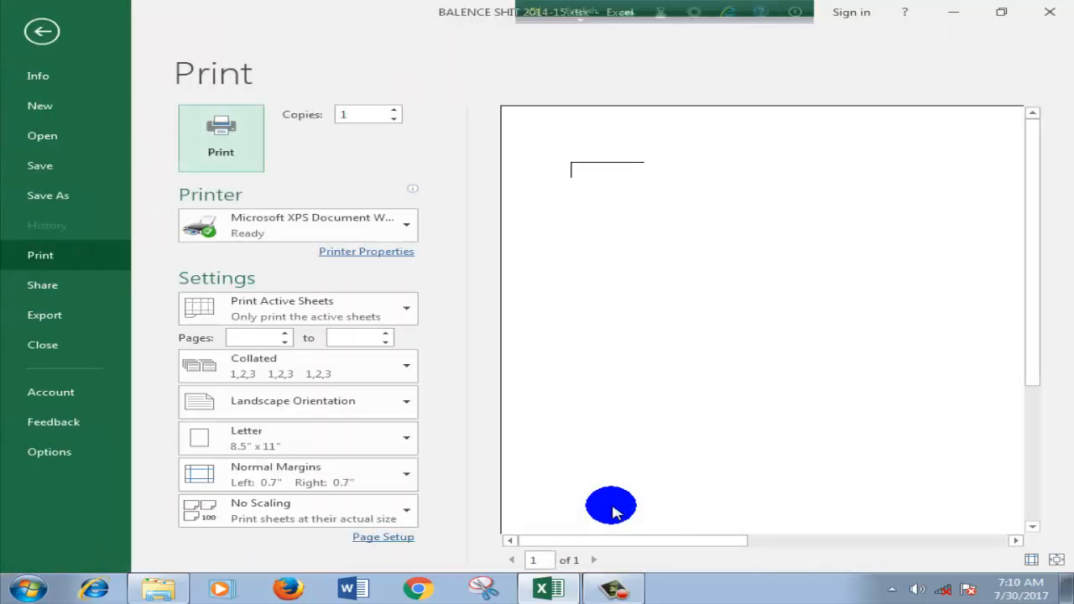
click(46, 31)
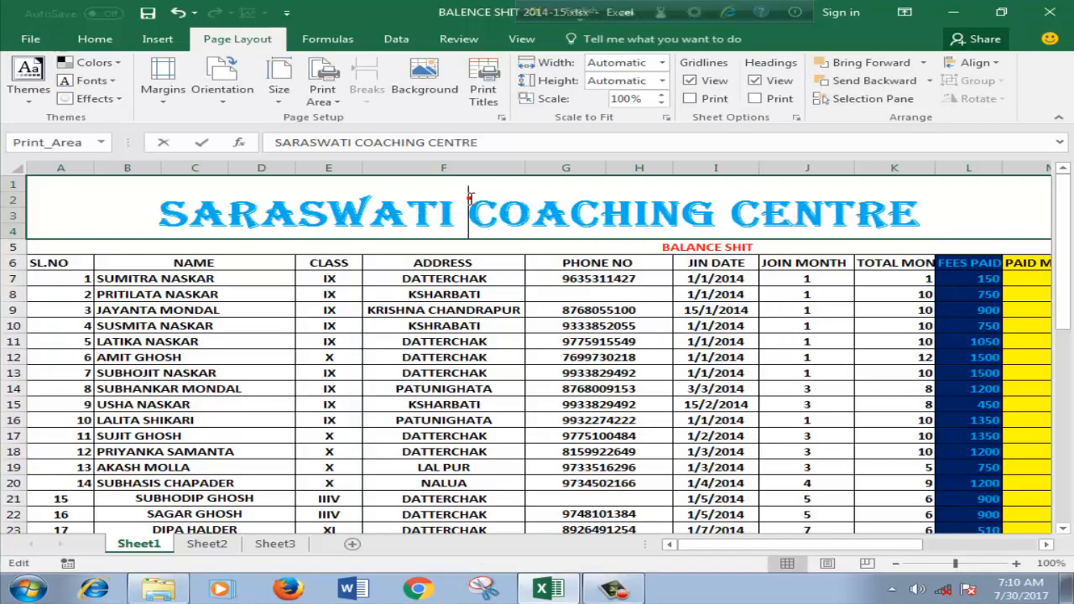
double_click(164, 234)
click(445, 341)
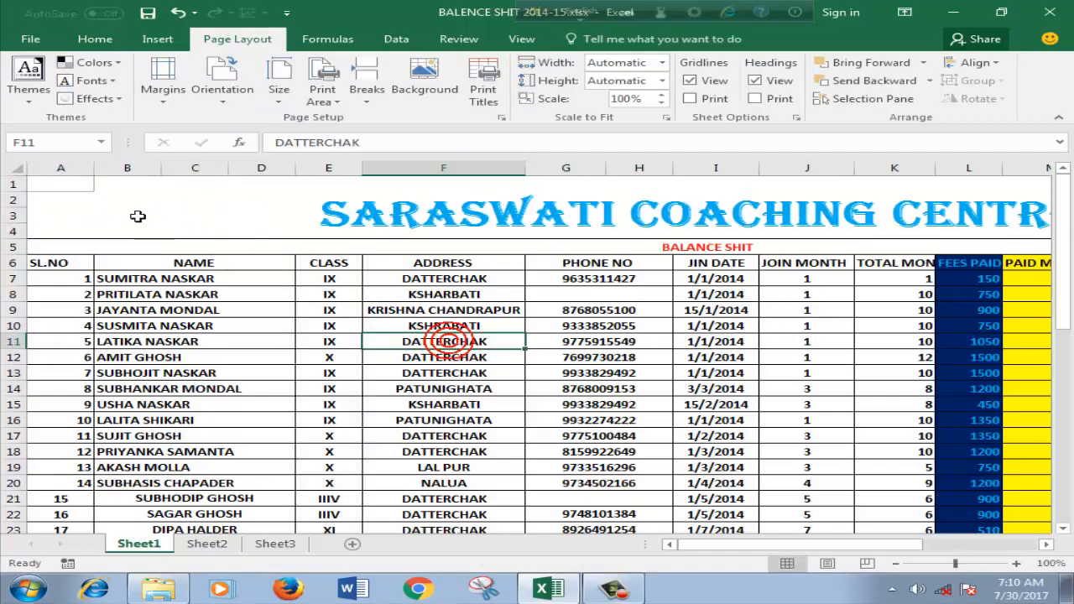
Step: Open the print titles settings again and pick the merged title block for the print area
click(480, 94)
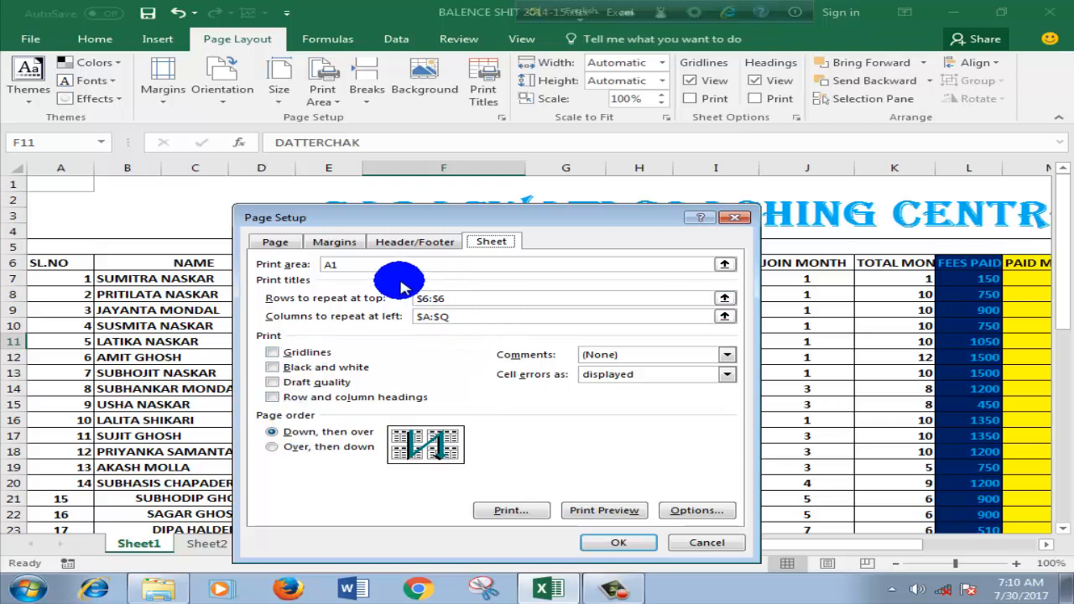
click(375, 262)
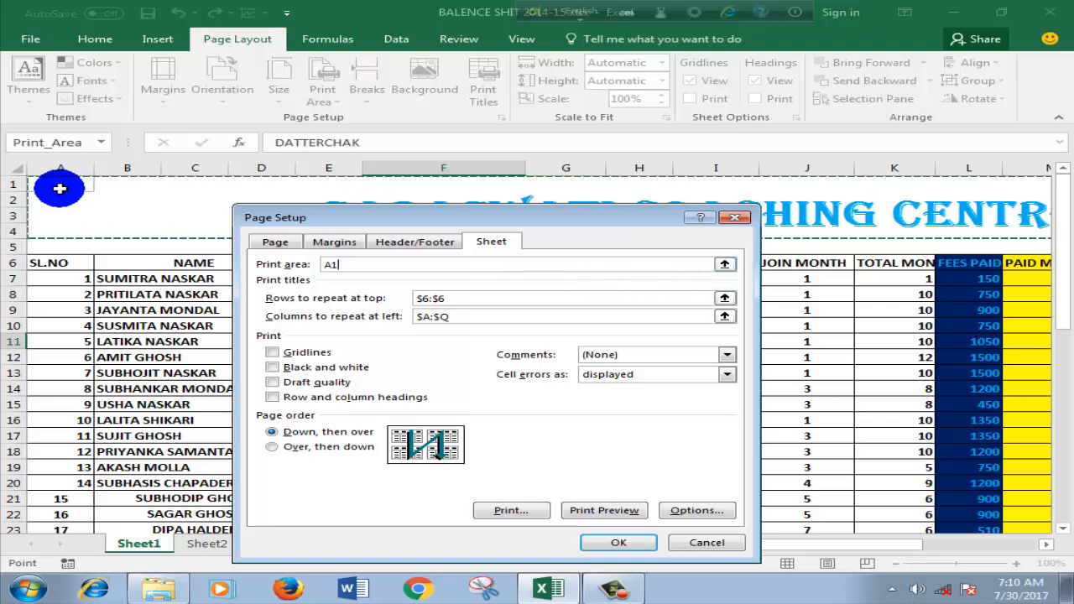
drag(43, 203, 71, 209)
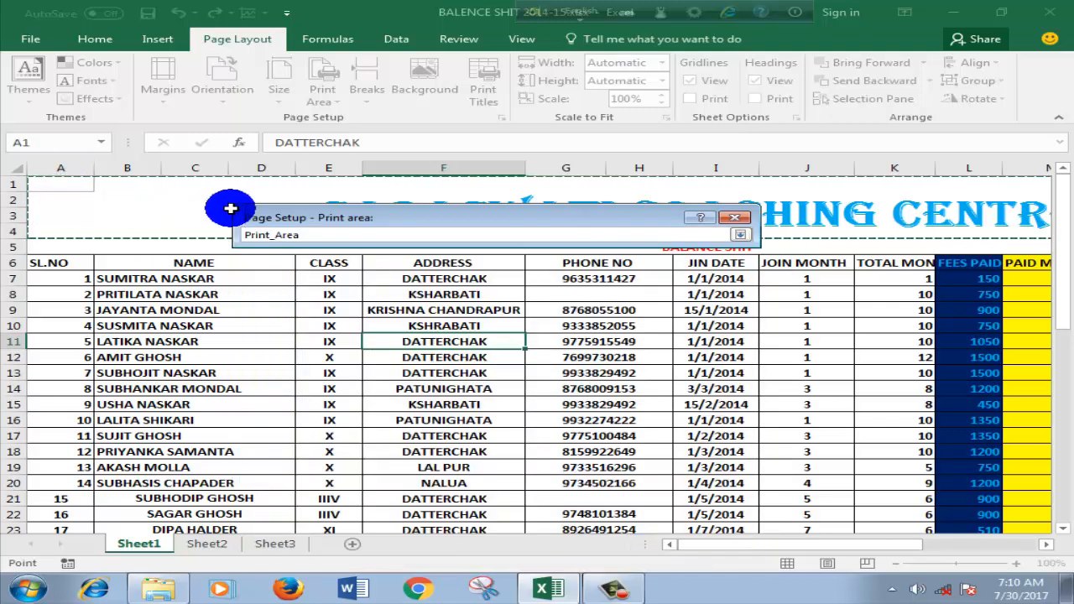
key(Return)
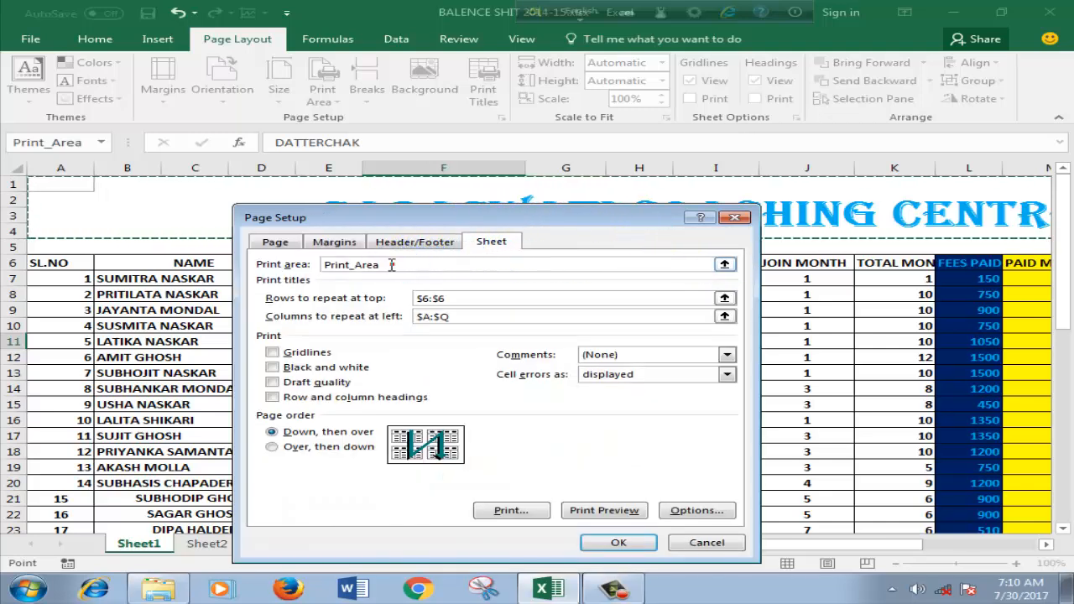
Step: Clear the print area entry, select columns $A:$Q as the print area instead and apply the page setup
drag(392, 265, 267, 259)
key(Delete)
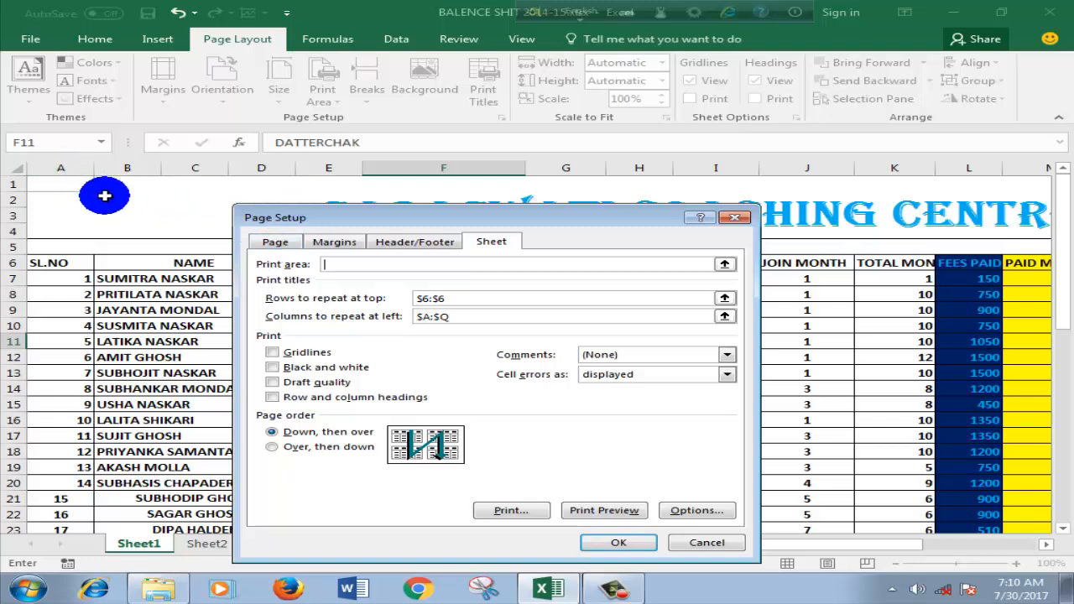
drag(62, 171, 81, 176)
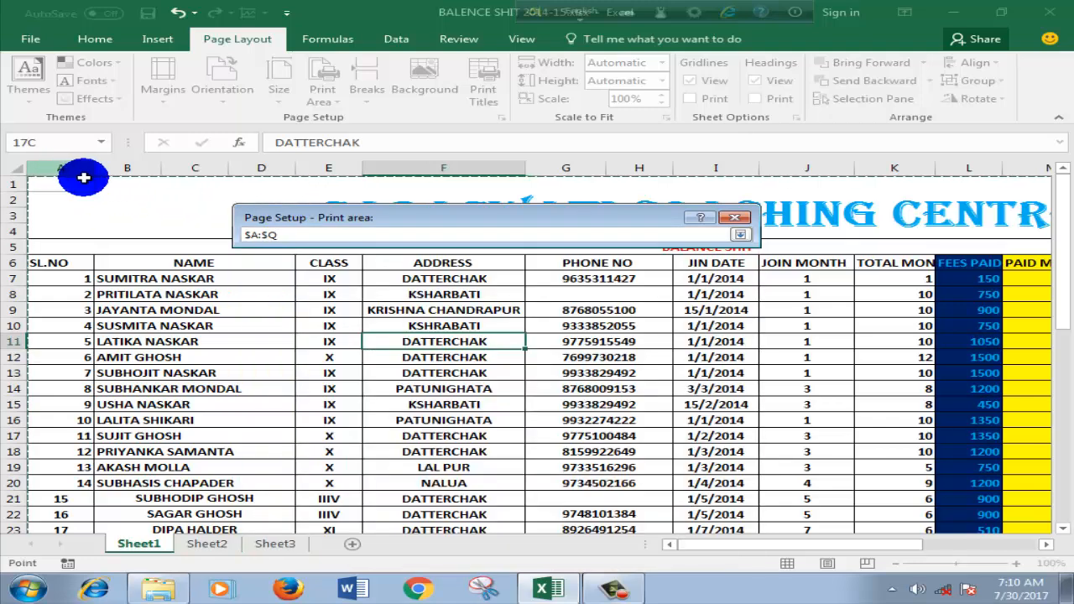
drag(757, 200, 769, 244)
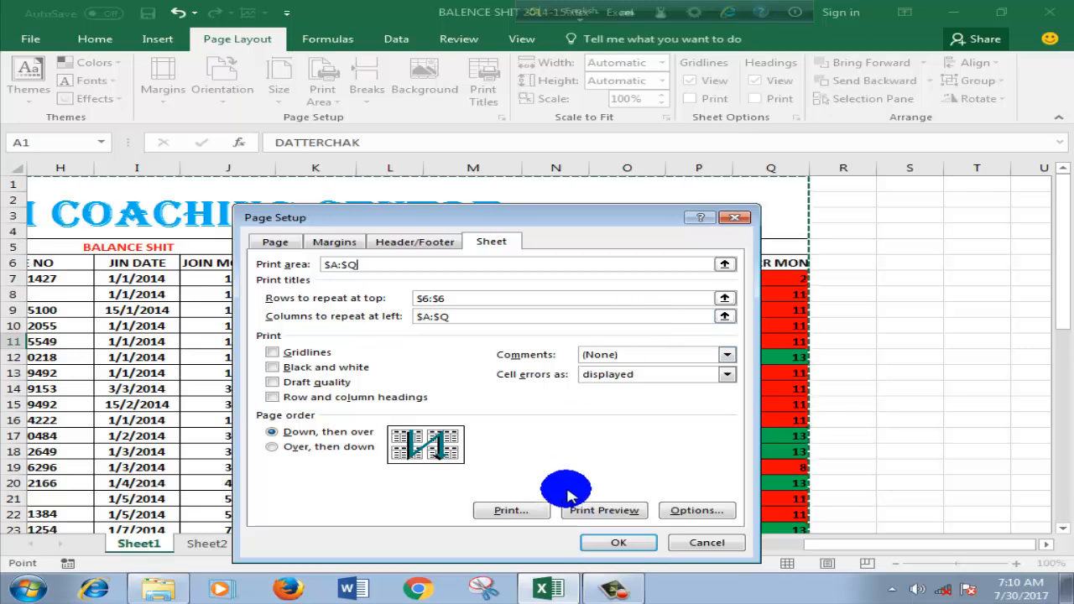
click(596, 543)
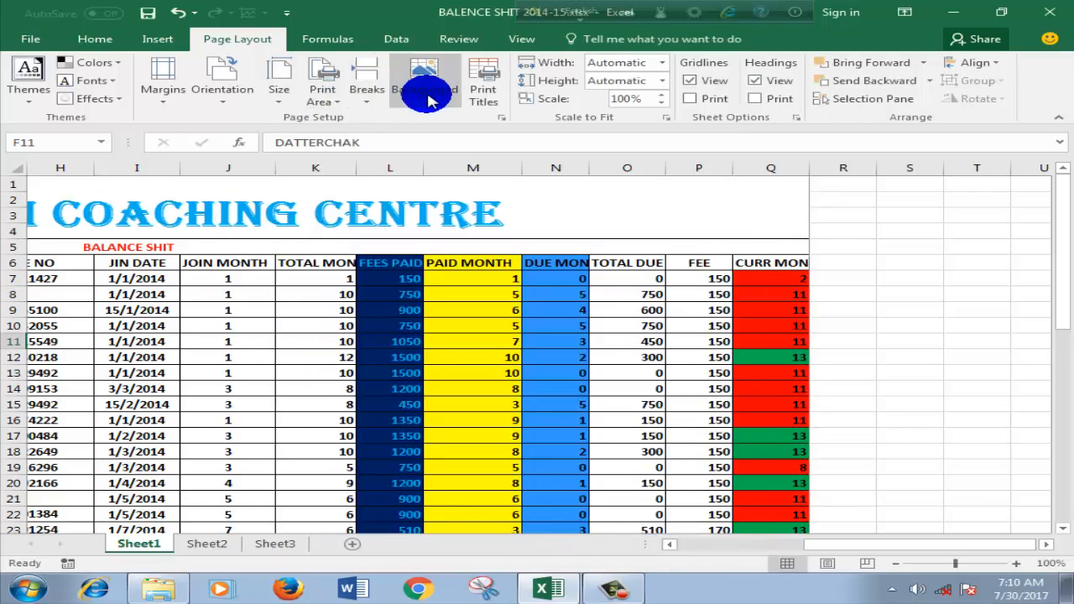
Step: Open the print preview from the print titles settings and examine the first page across its full width
click(494, 111)
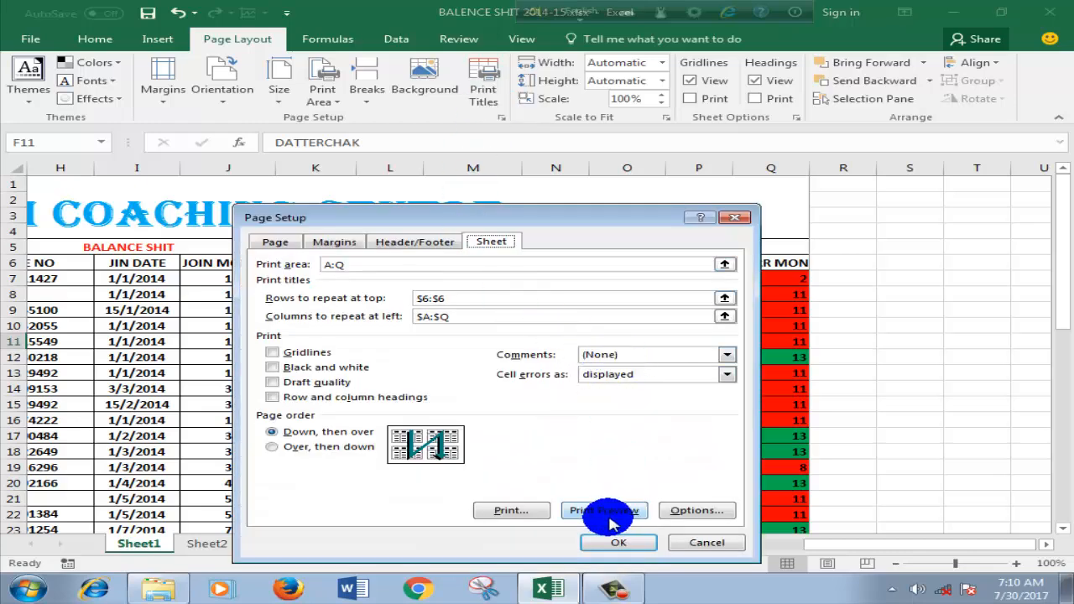
click(604, 510)
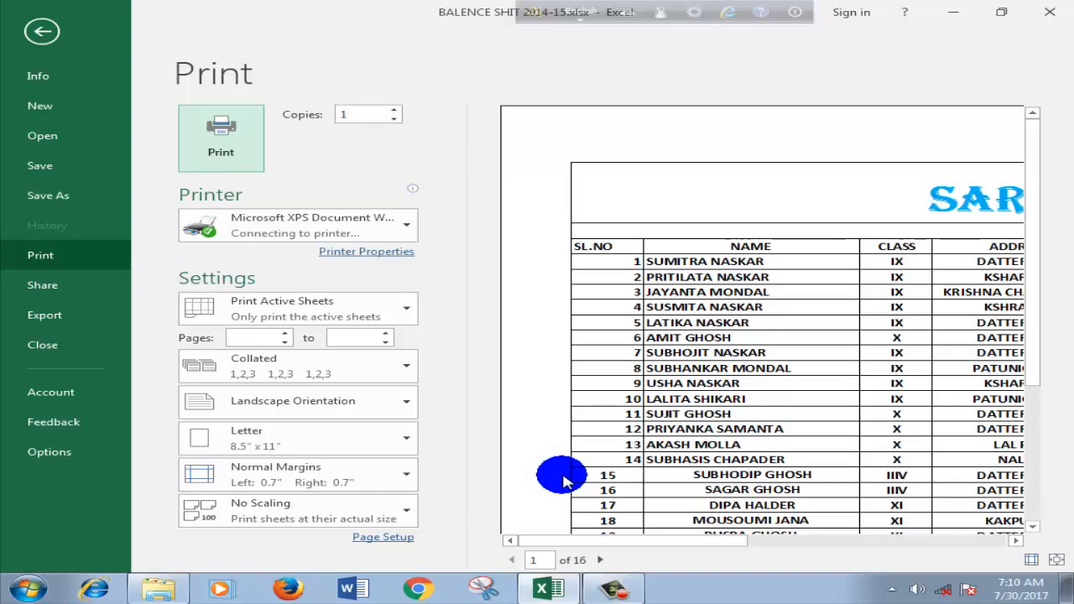
drag(616, 537, 925, 536)
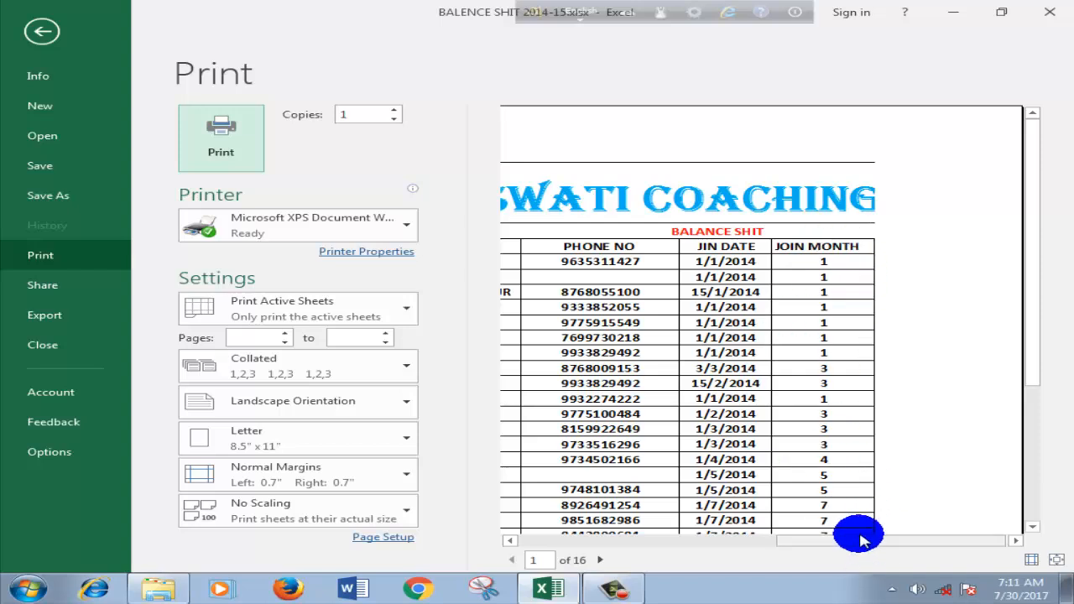
Step: Examine the join date and join month columns of the first preview page down to the last printed row
mouse_move(860, 539)
mouse_down()
mouse_move(558, 531)
mouse_move(869, 529)
mouse_up()
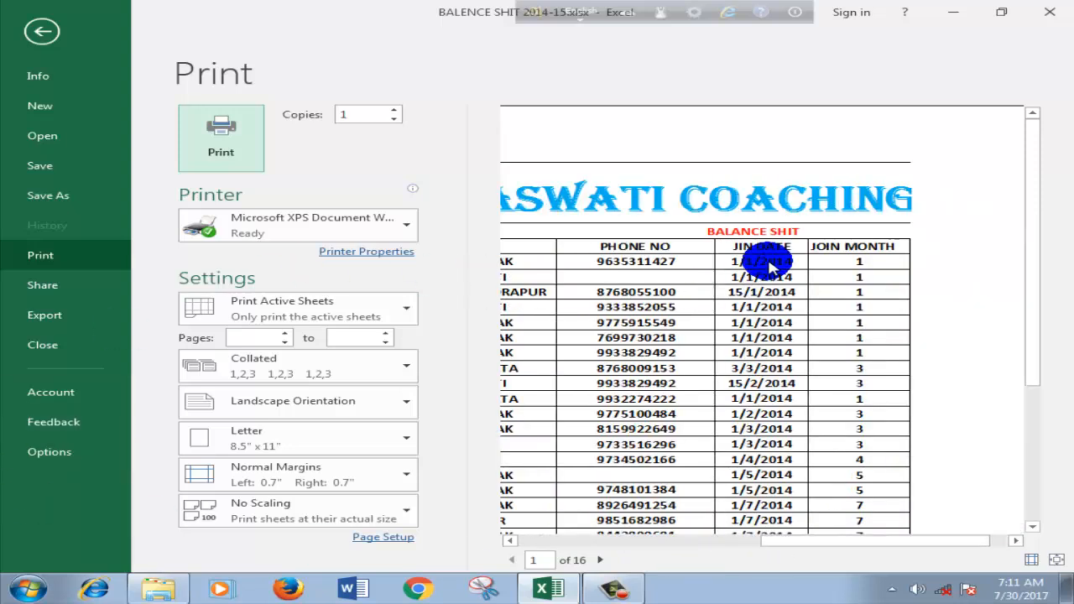
drag(1026, 232, 963, 424)
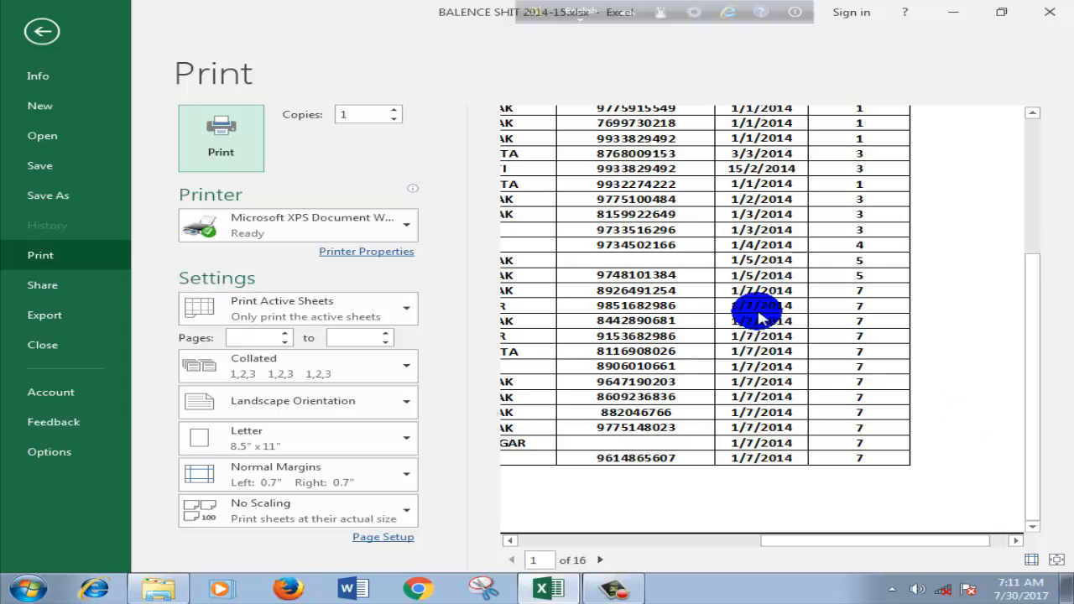
Step: Leave the print preview, close the workbook without saving its changes and close the folder window behind it
key(Escape)
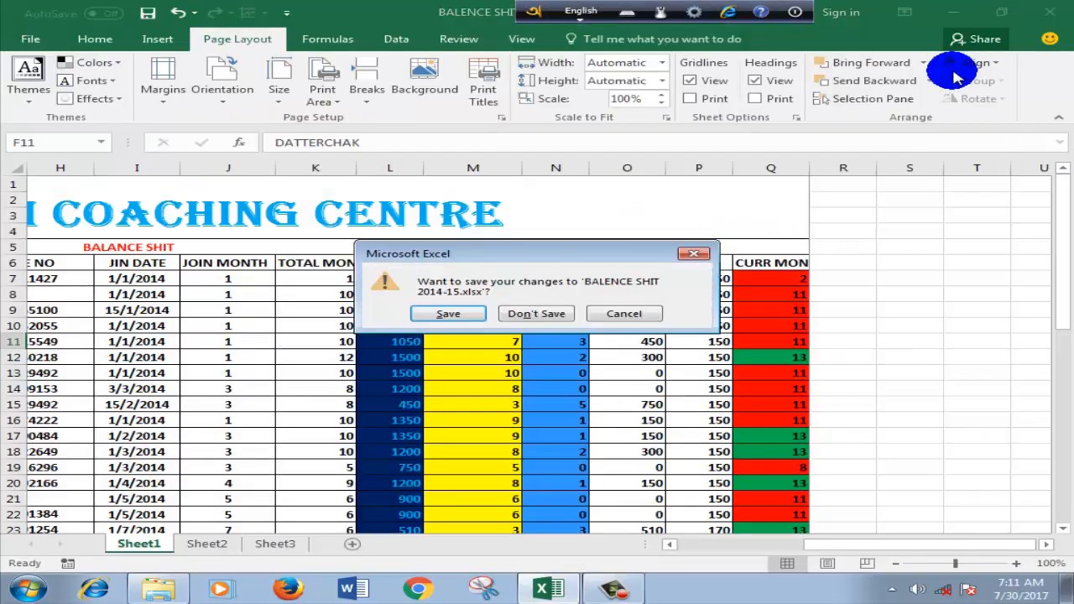
click(547, 313)
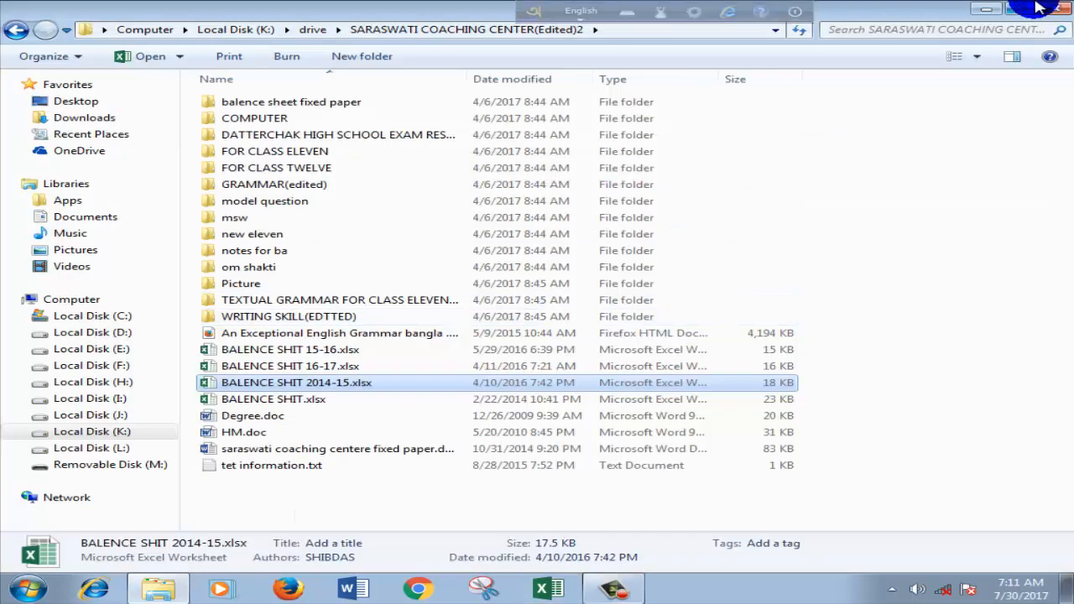
click(1040, 8)
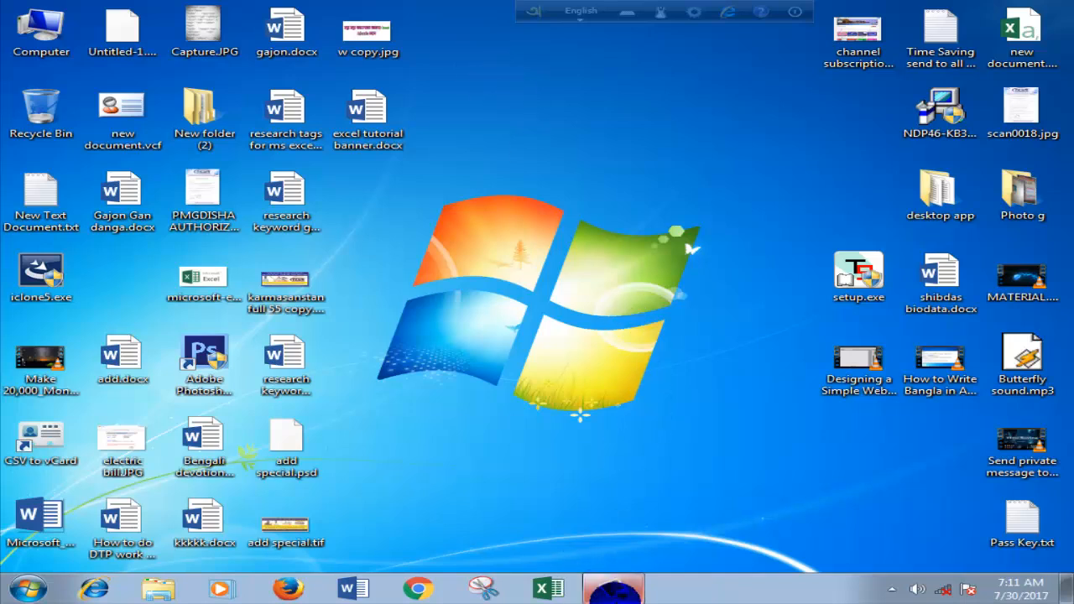
click(612, 590)
click(1022, 532)
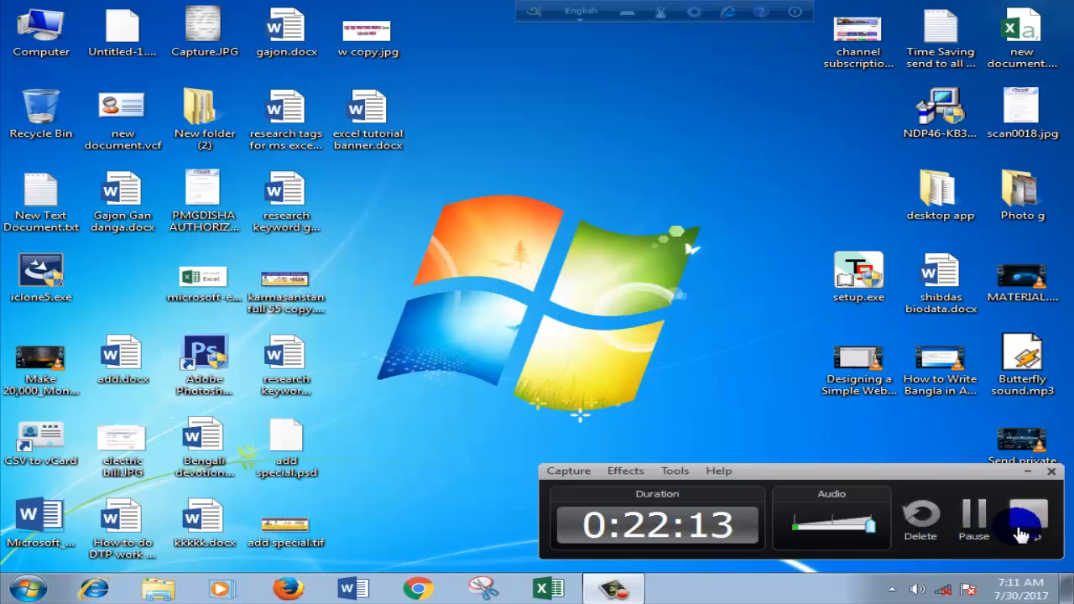